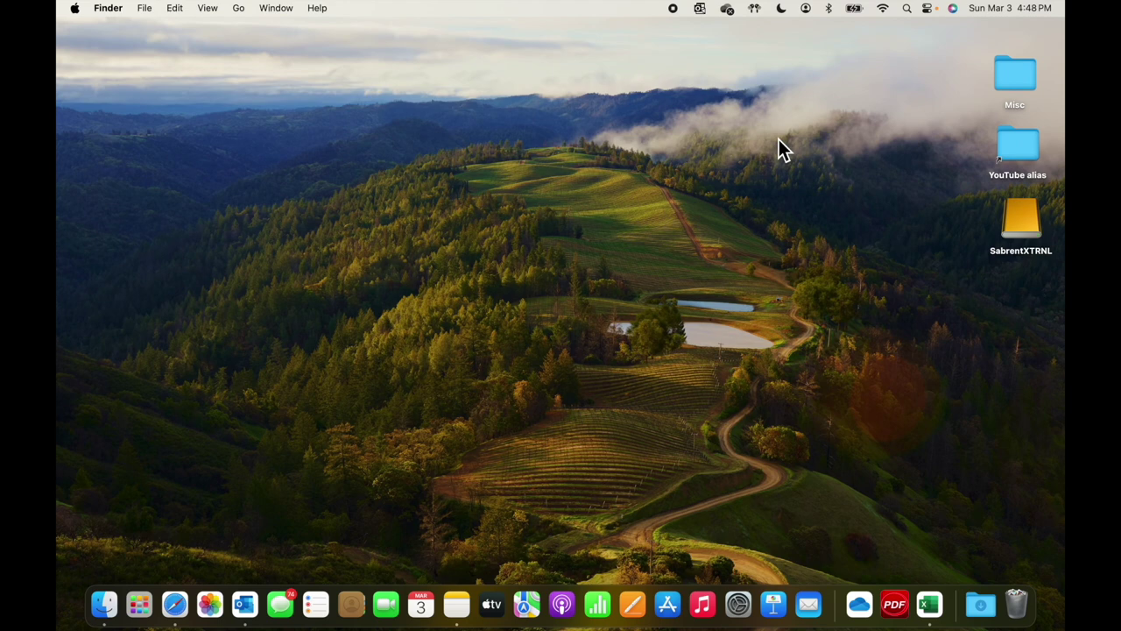
Step: Launch Keynote through Spotlight and start a new document to reach the theme gallery
key("super+space")
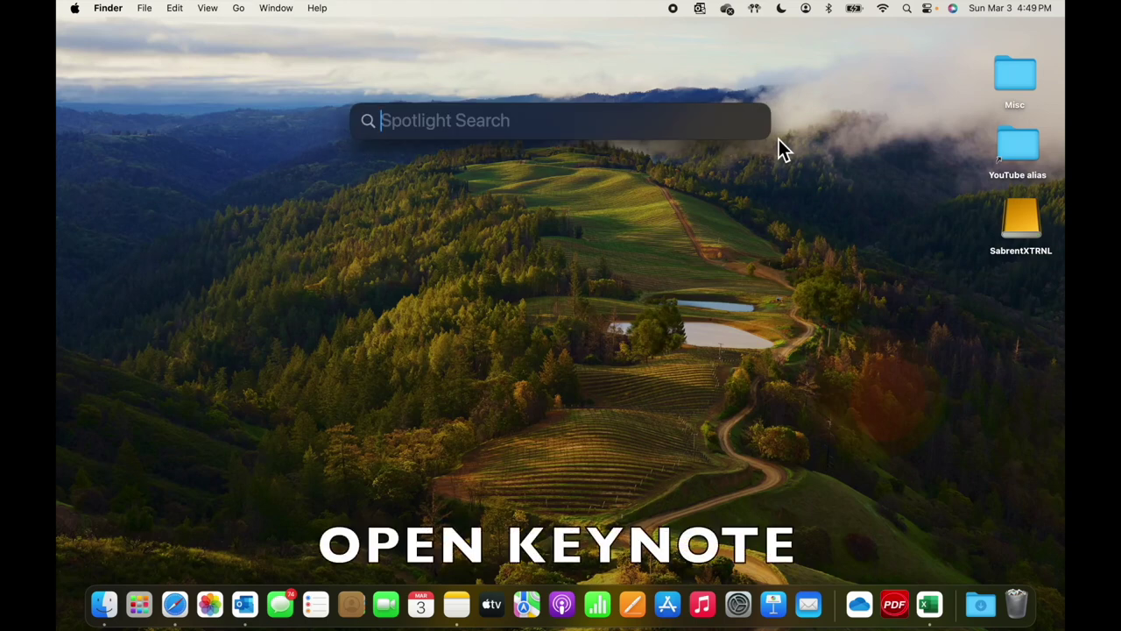
type("Keynote")
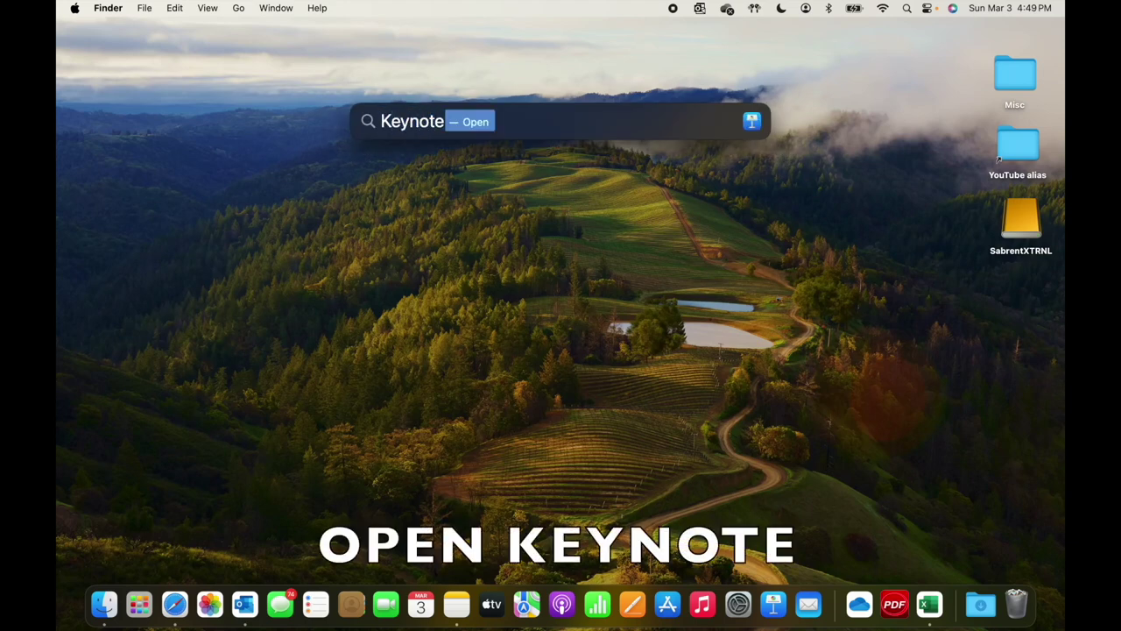
key("Return")
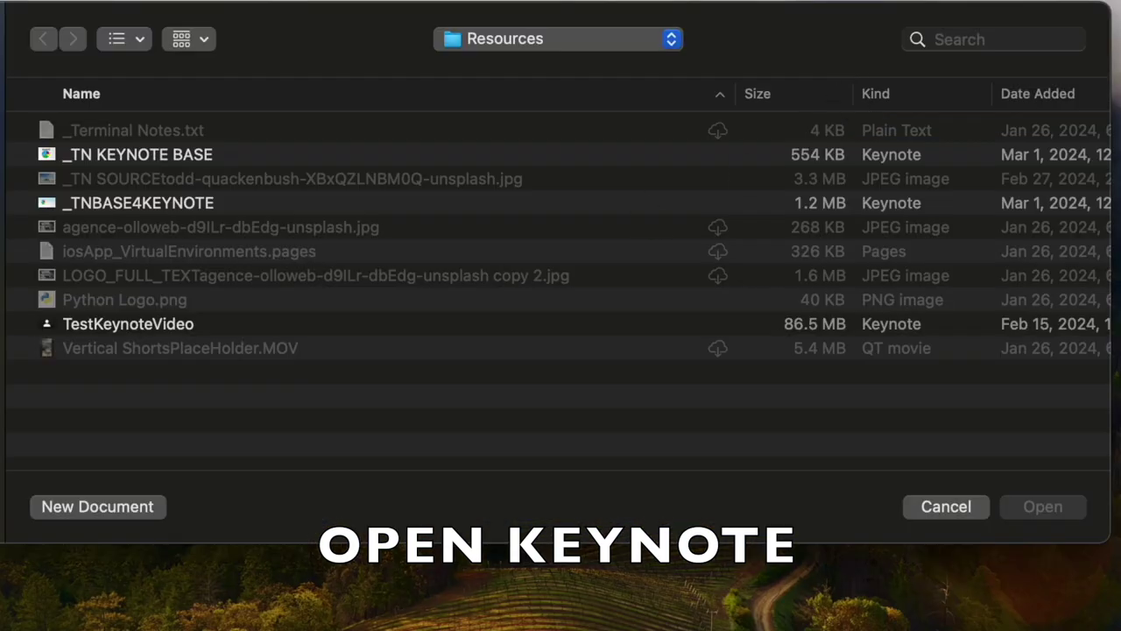
left_click(97, 508)
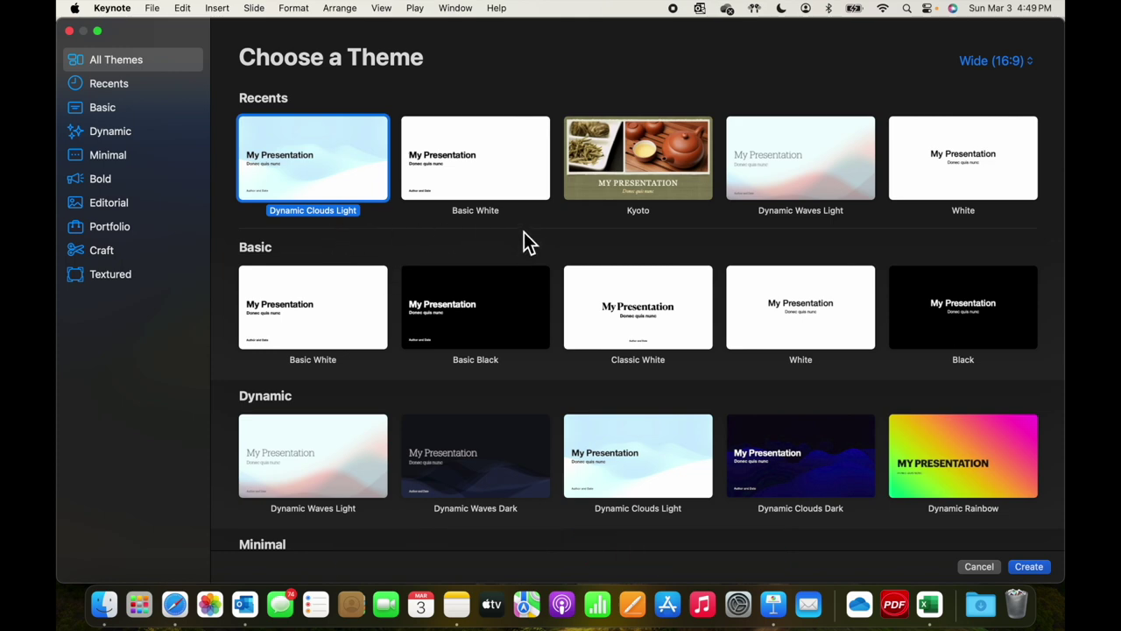
Step: Browse the theme gallery, expanding the Bold, Portfolio and Minimal theme rows
scroll(517, 224, "down", 5)
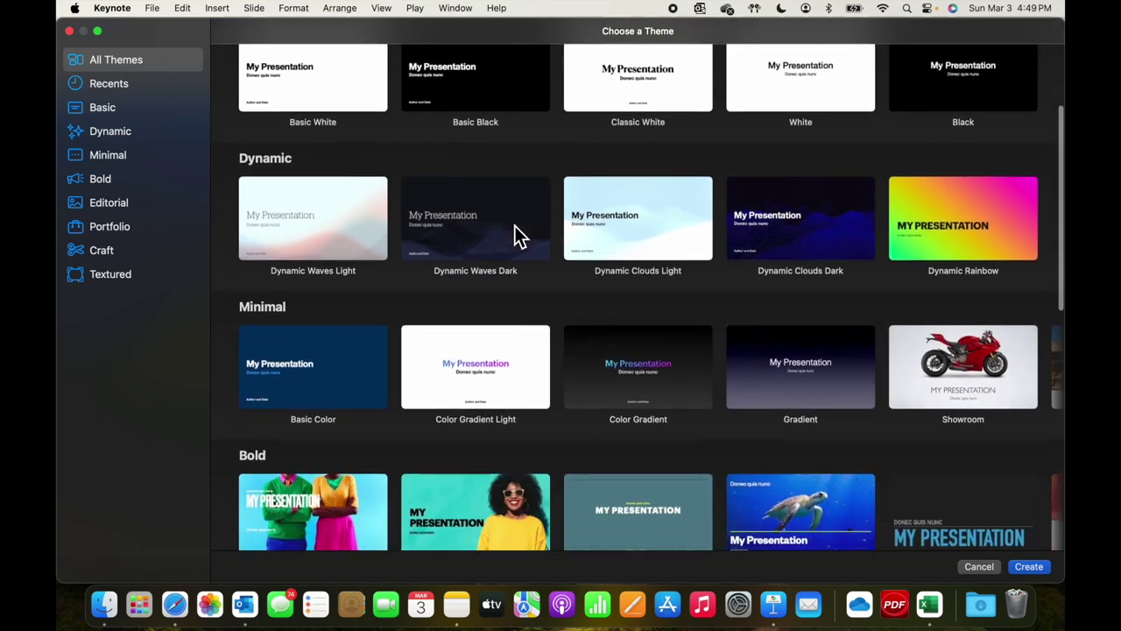
scroll(514, 230, "down", 7)
left_click(1051, 175)
left_click(1053, 483)
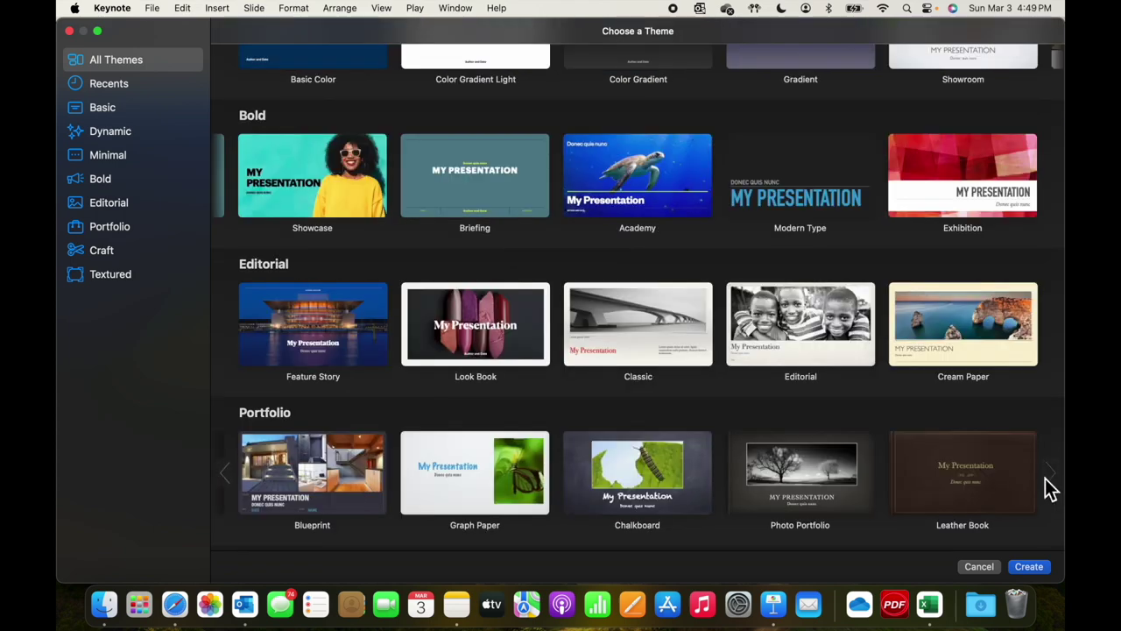
scroll(670, 342, "up", 12)
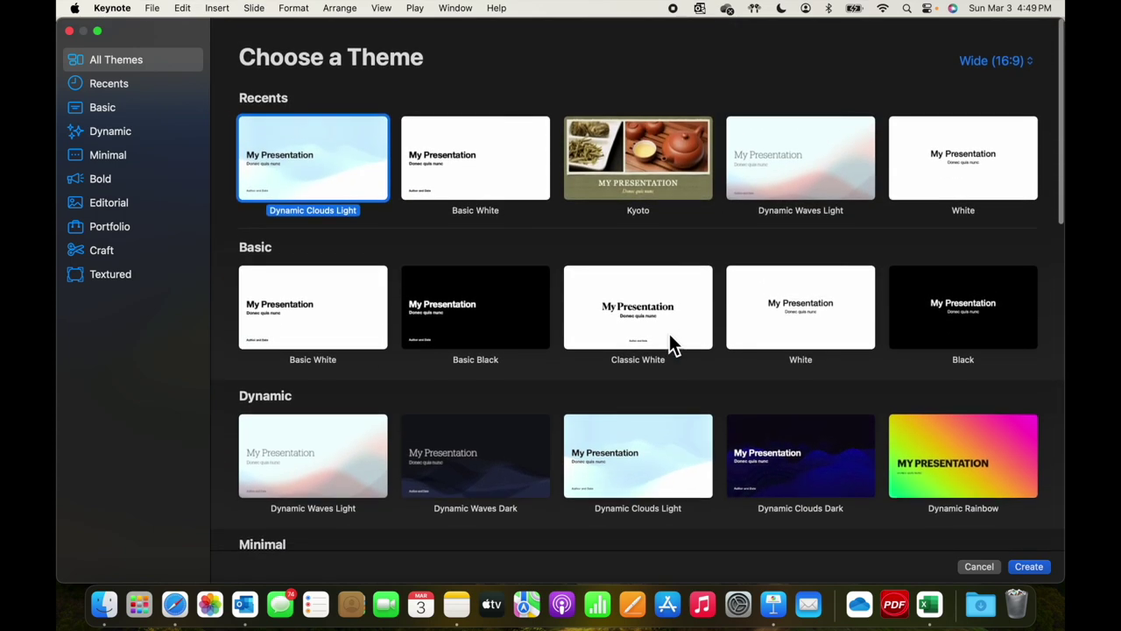
scroll(593, 333, "down", 5)
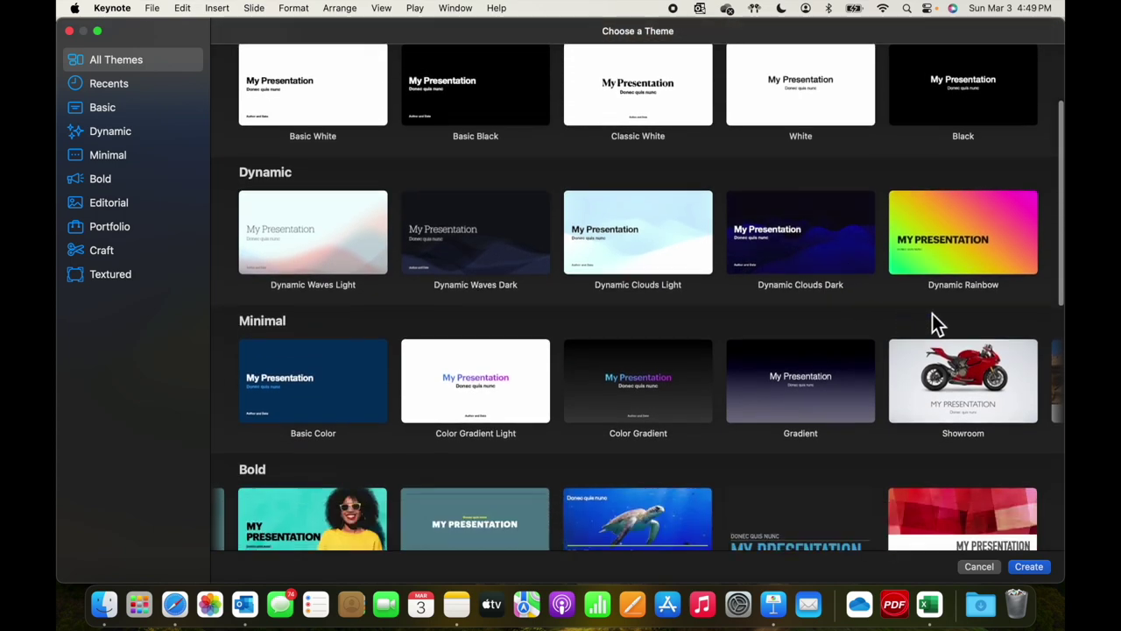
left_click(1055, 386)
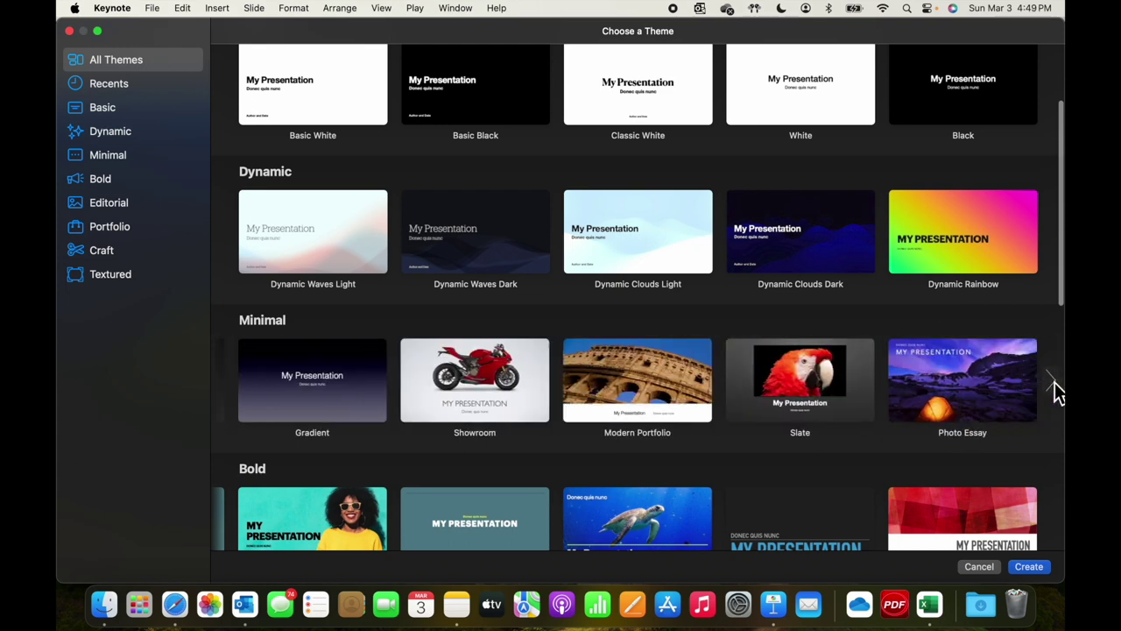
scroll(961, 383, "down", 3)
scroll(950, 386, "up", 6)
scroll(943, 394, "up", 2)
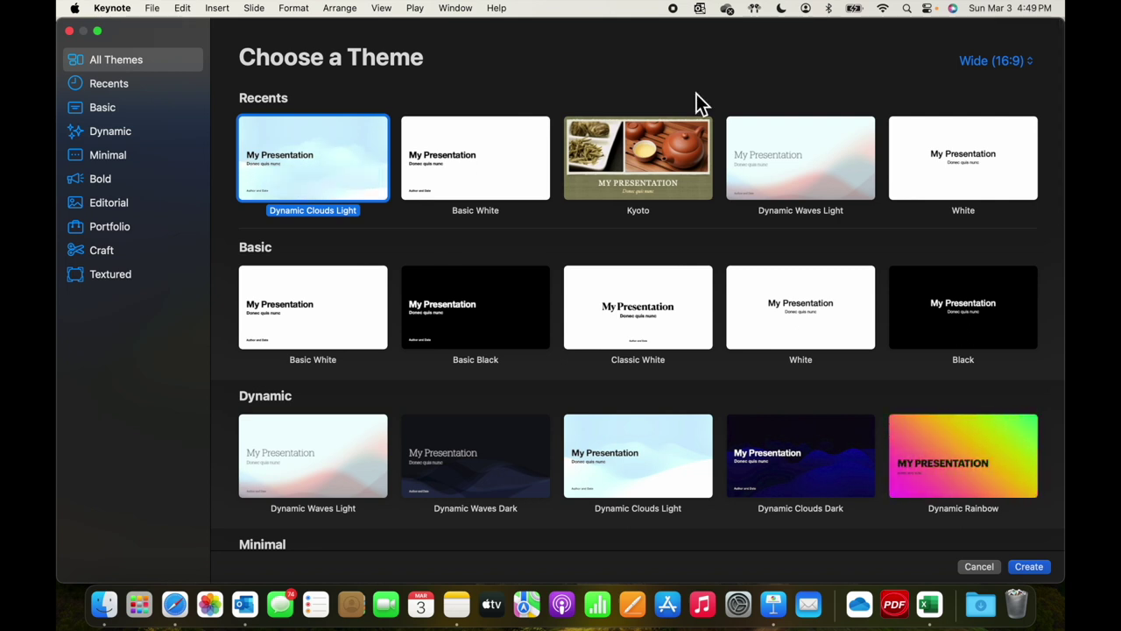
Step: Keep the Wide (16:9) aspect ratio and create the deck with Dynamic Clouds Light
left_click(1030, 65)
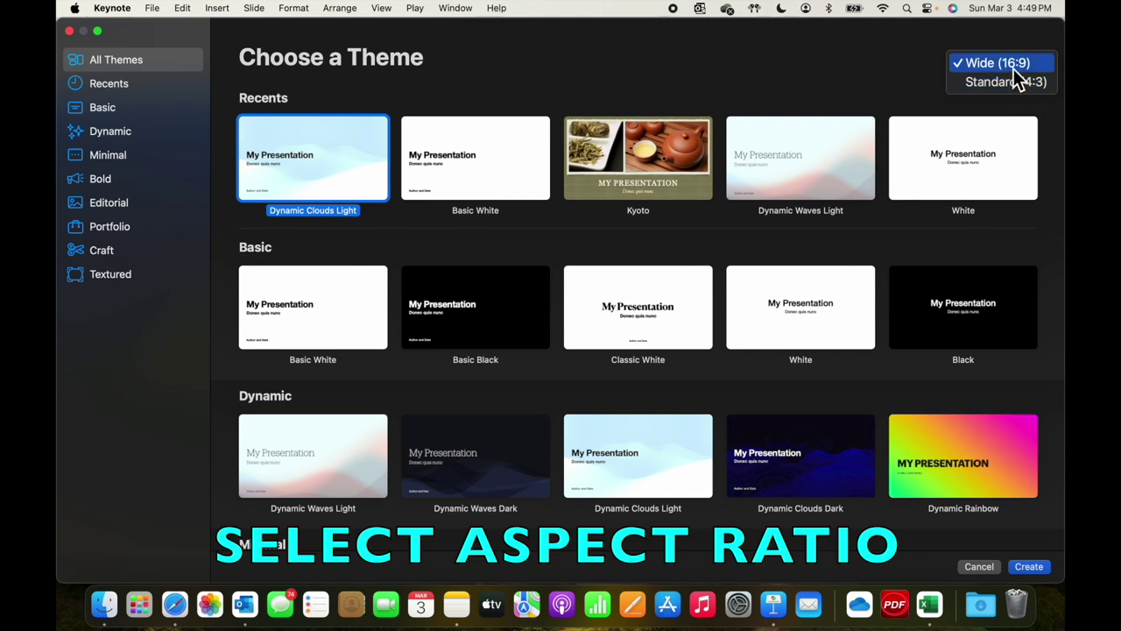
left_click(1013, 70)
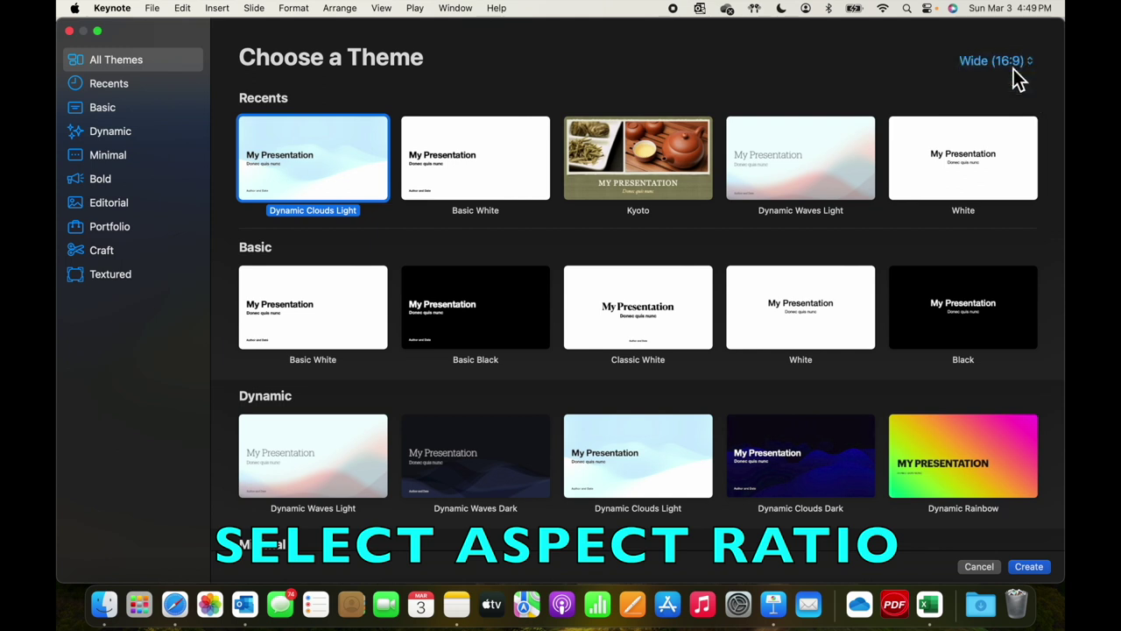
double_click(292, 151)
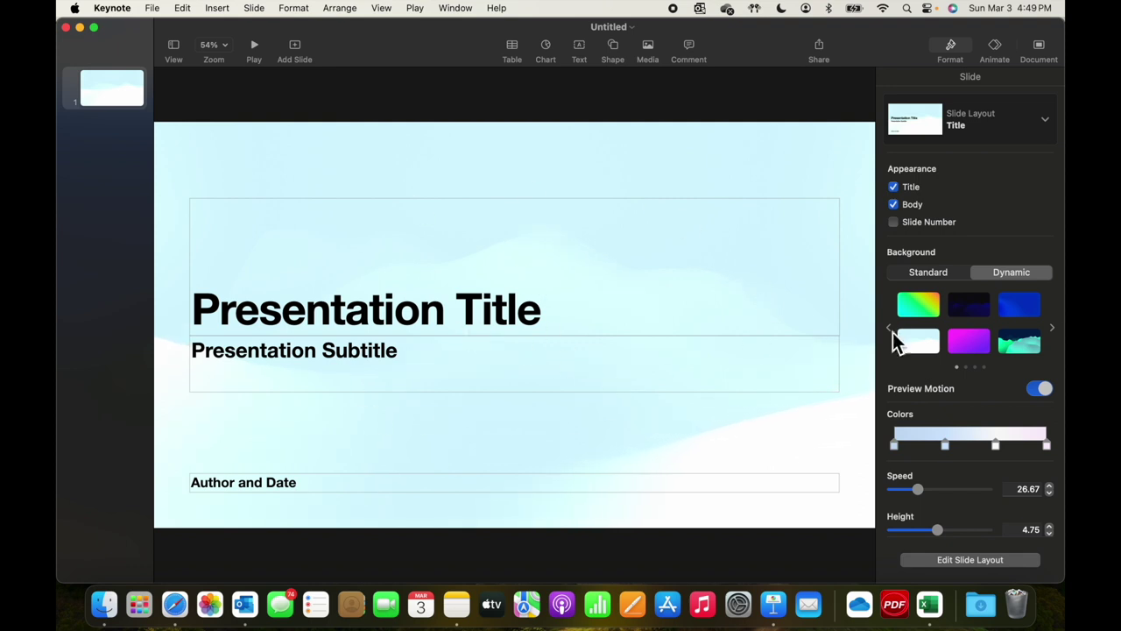
left_click(953, 45)
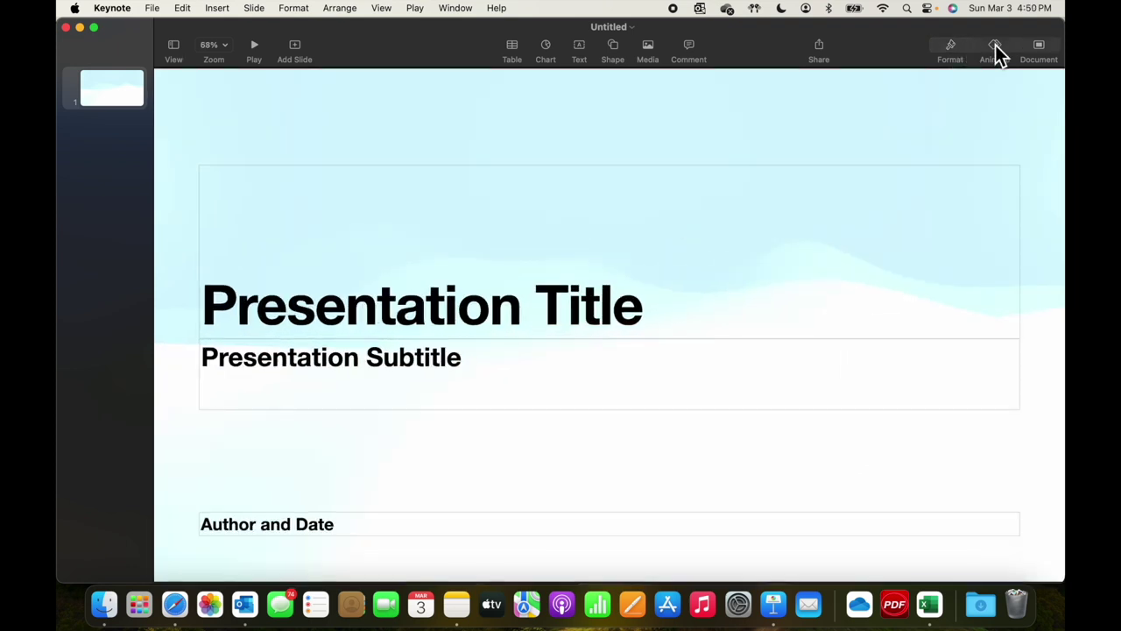
left_click(998, 49)
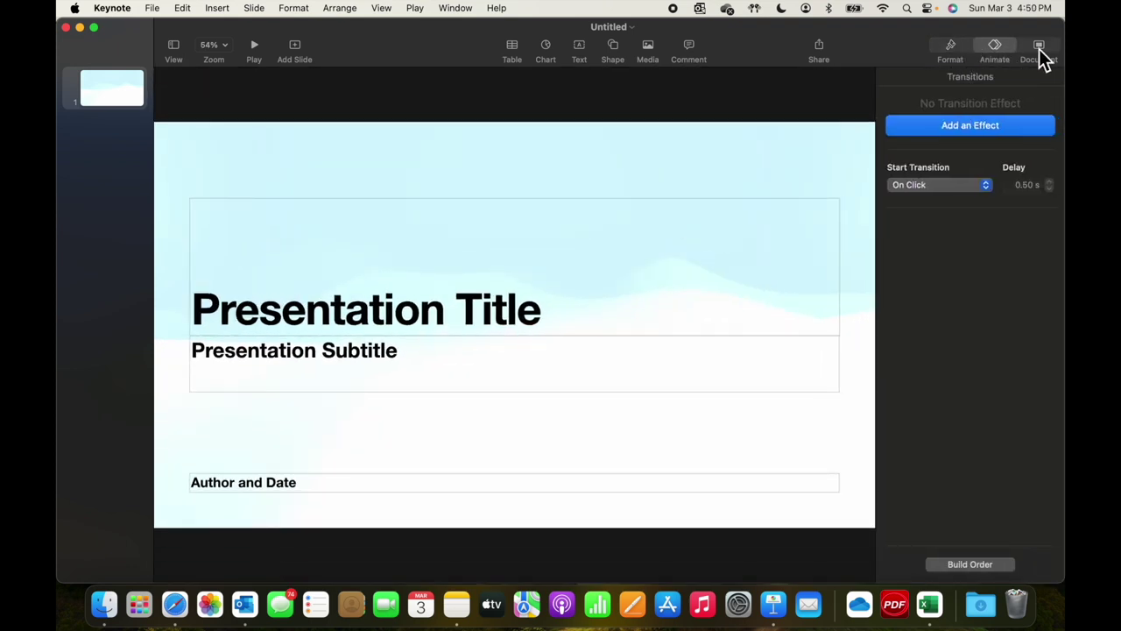
left_click(1040, 48)
left_click(950, 49)
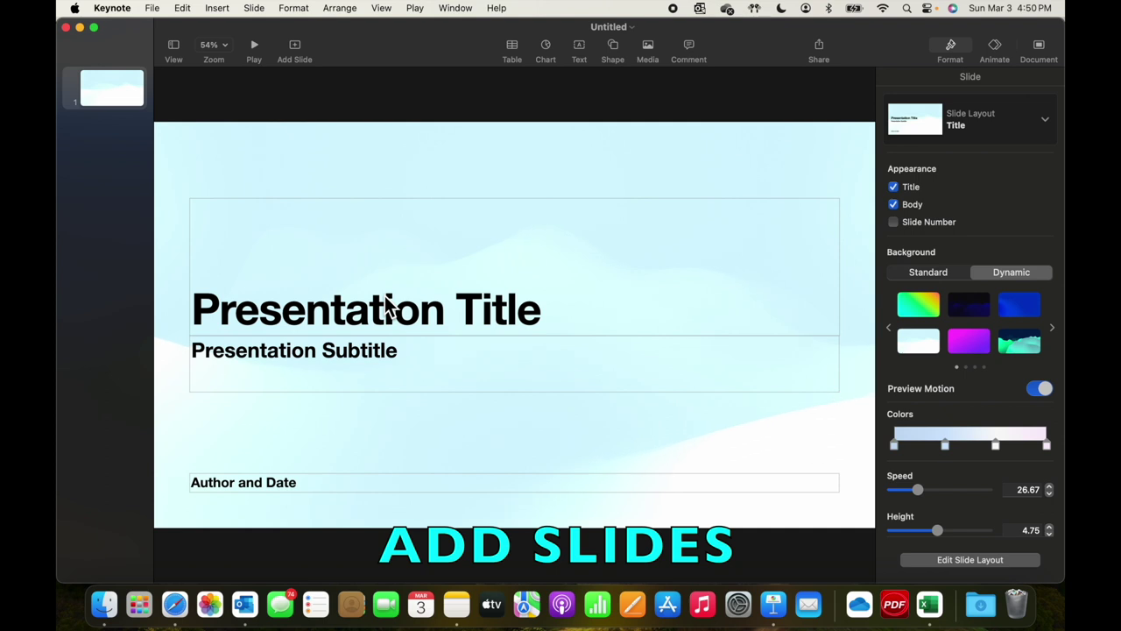
Step: Add a Title & Bullets slide after the title slide as slide 2
left_click(114, 96)
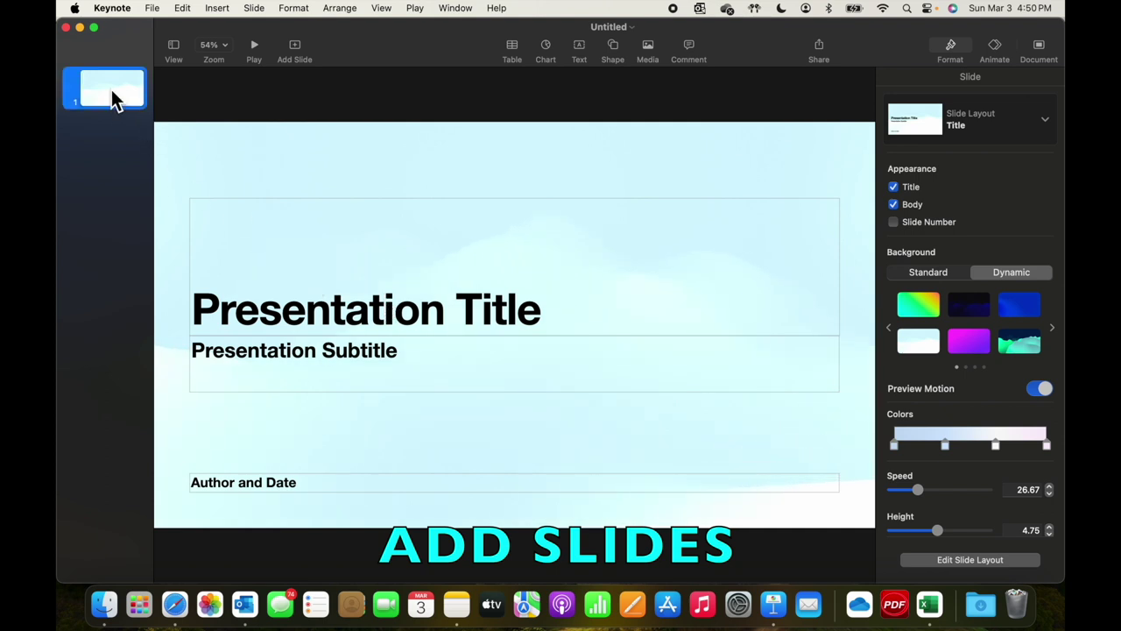
right_click(112, 91)
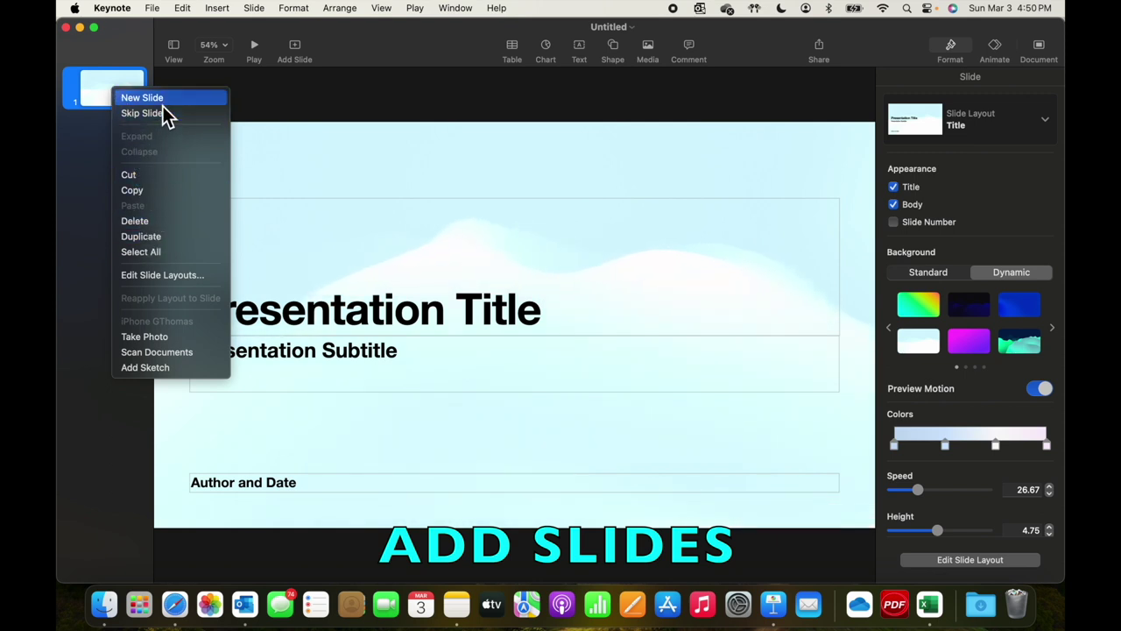
left_click(89, 181)
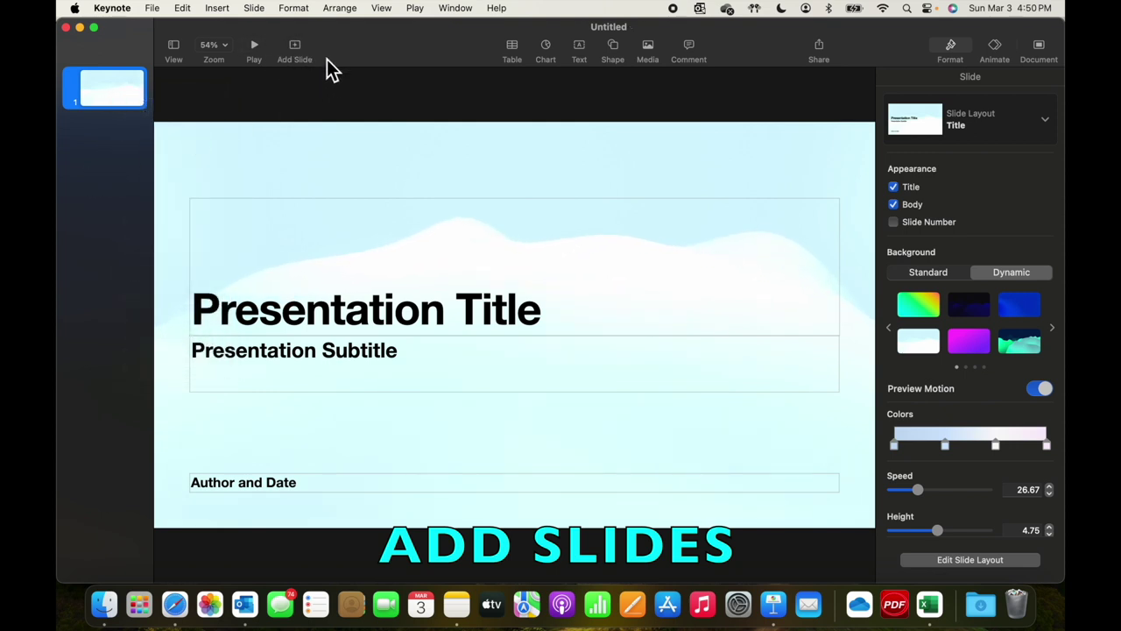
left_click(295, 48)
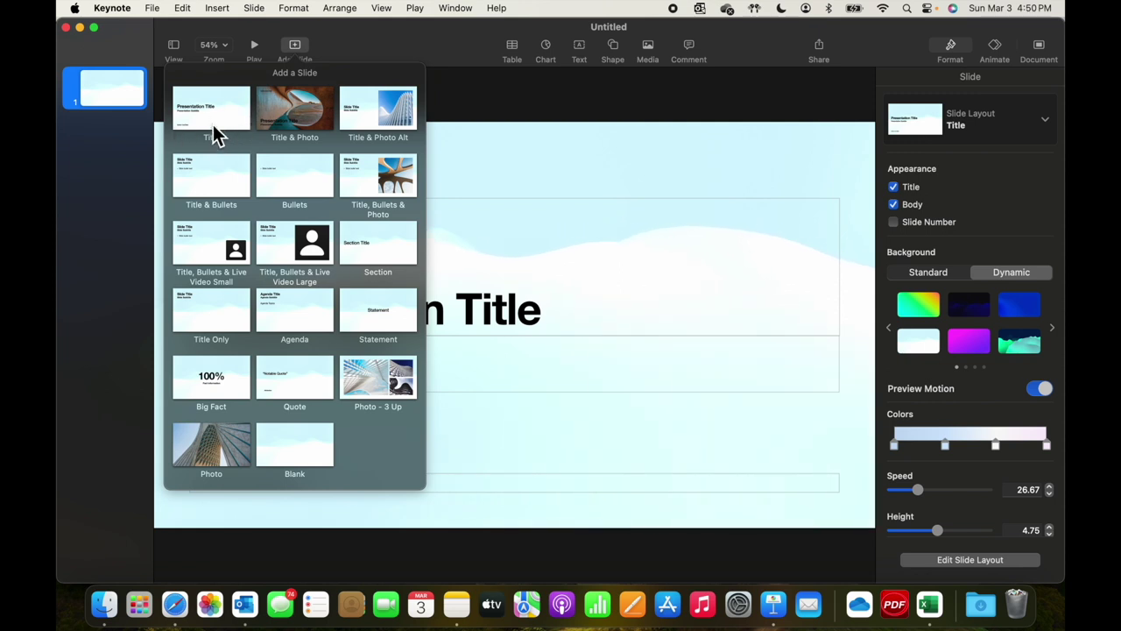
left_click(215, 175)
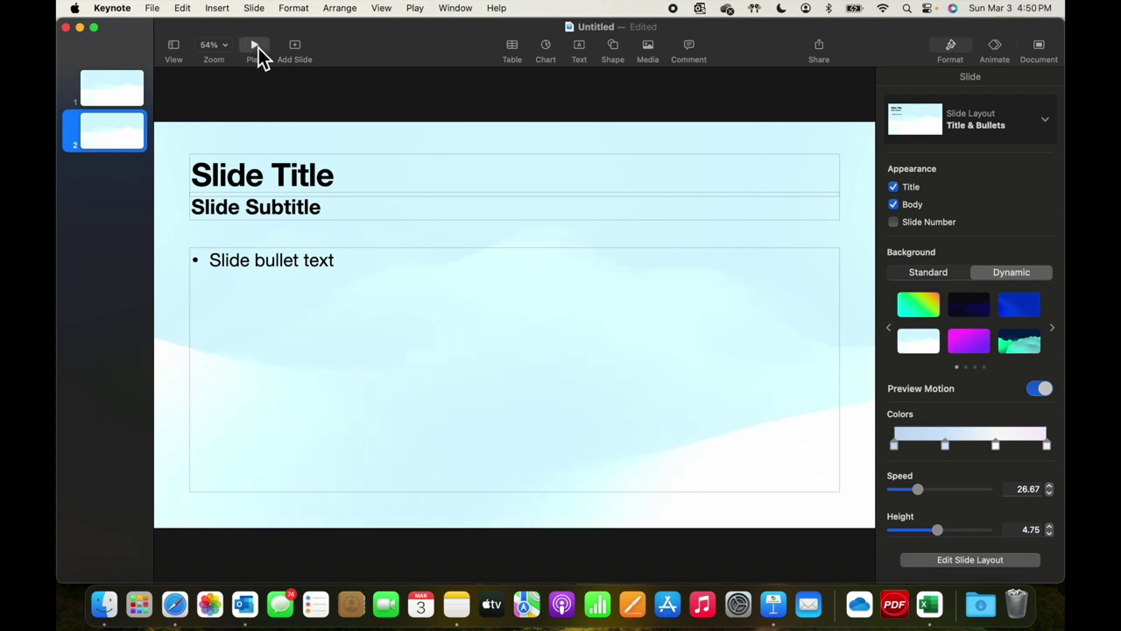
Step: Add a Title Only slide as slide 3 and review slides 2 and 3
left_click(295, 49)
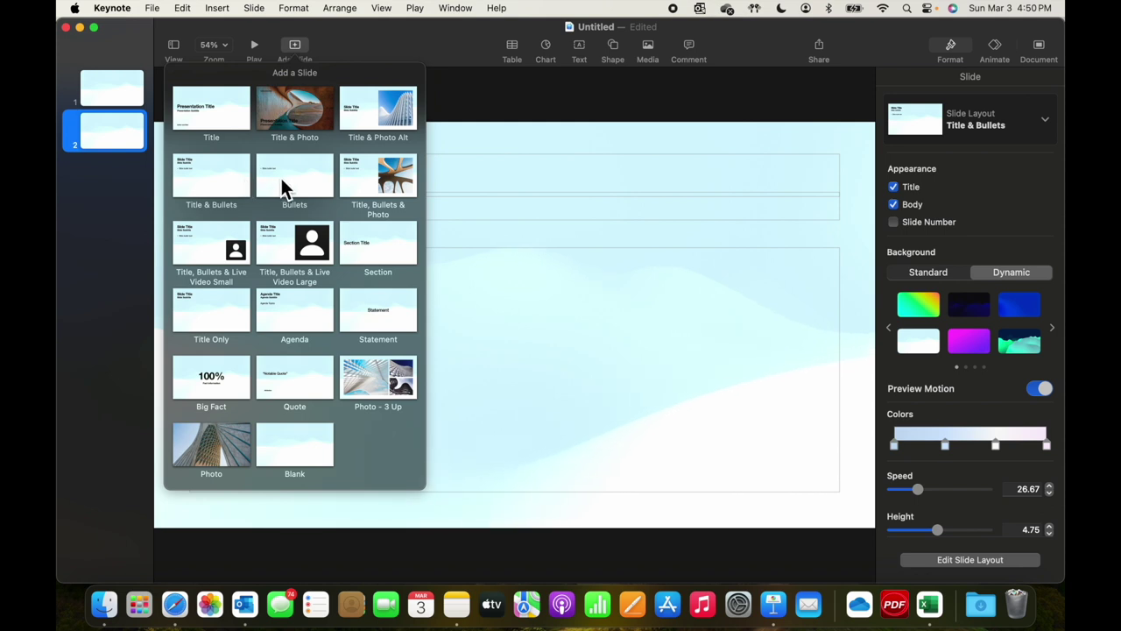
left_click(209, 302)
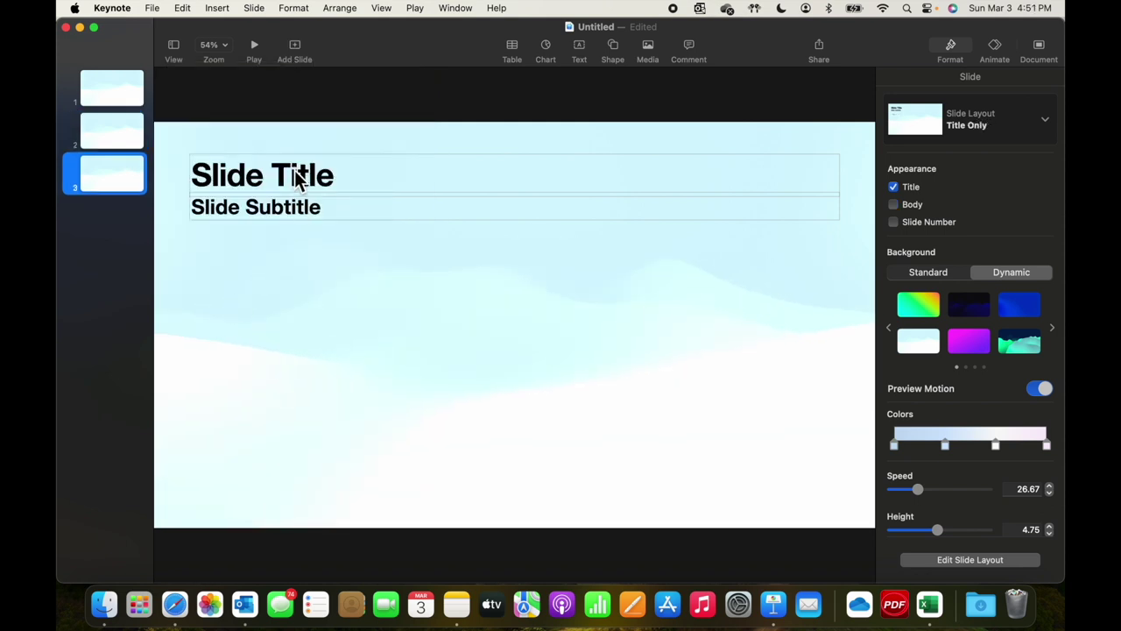
left_click(114, 143)
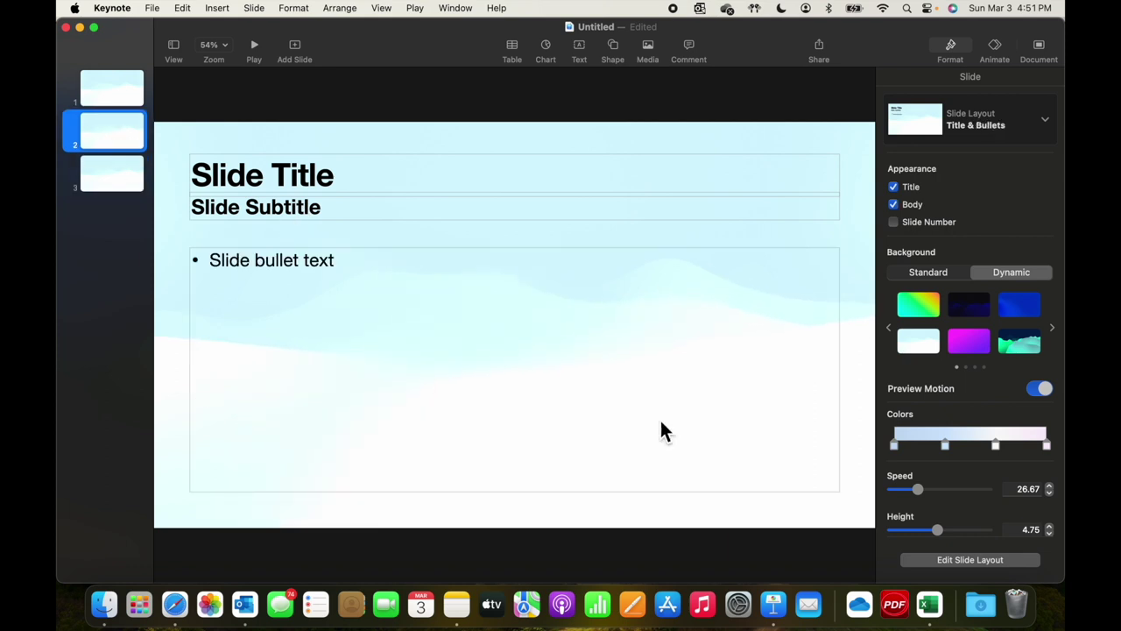
left_click(113, 185)
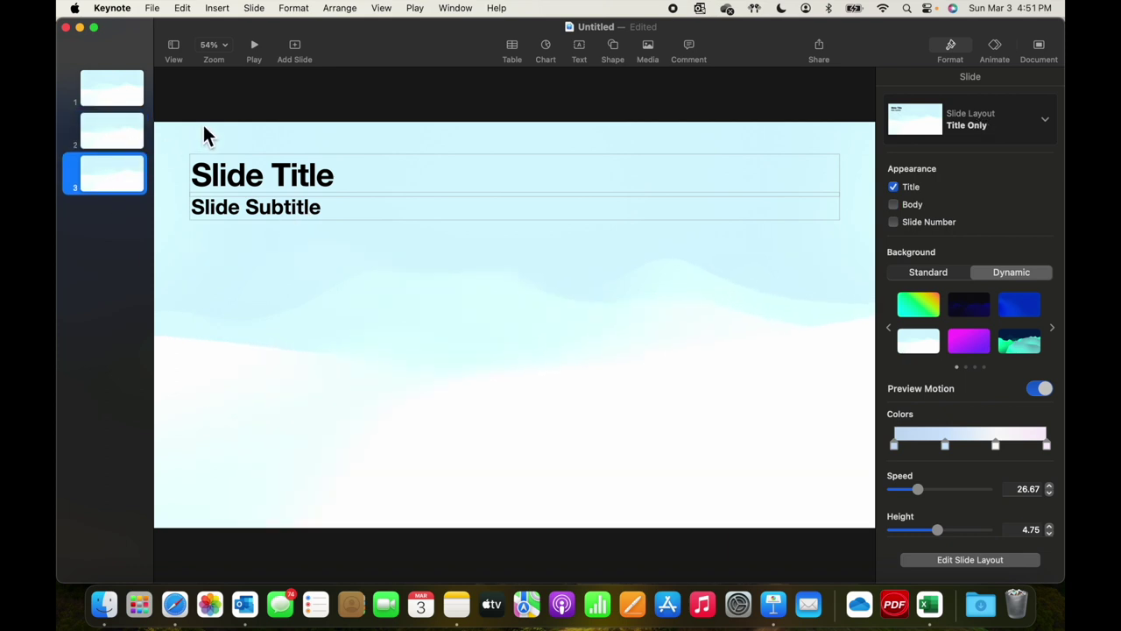
Step: Add Title, Bullets & Photo, Photo - 3 Up, Blank, and Title, Bullets & Live Video Small slides
left_click(297, 50)
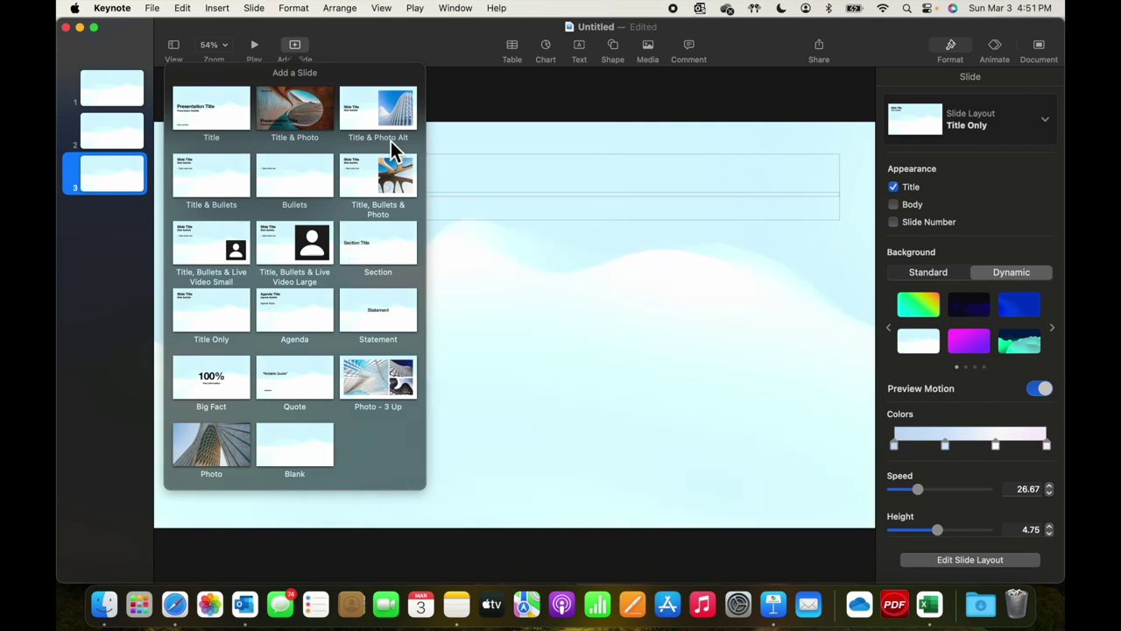
left_click(390, 178)
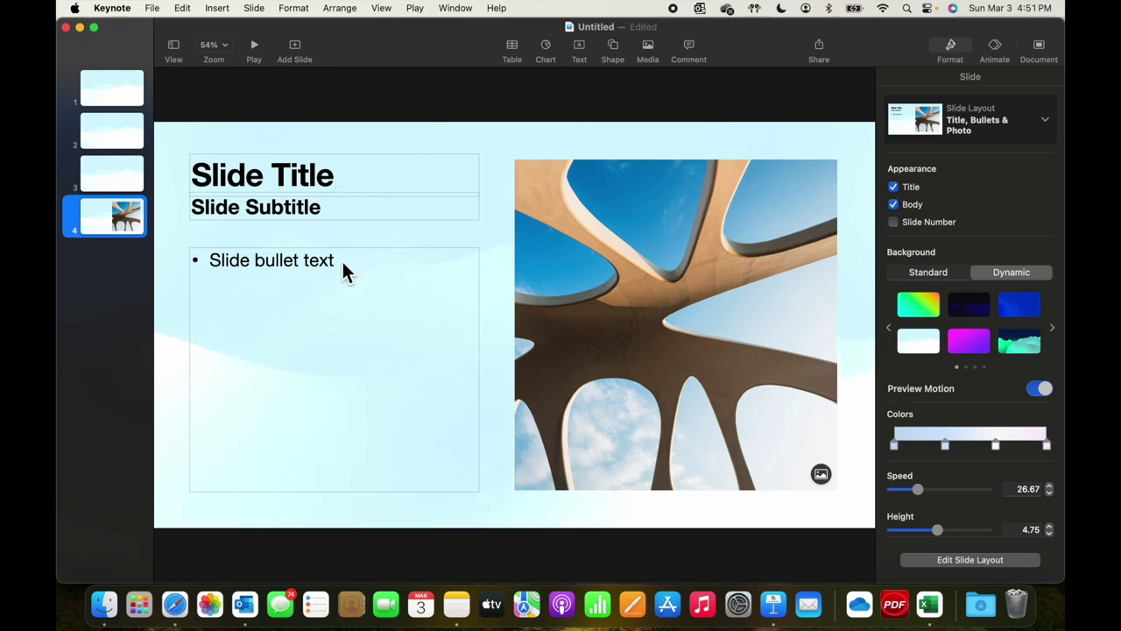
left_click(298, 53)
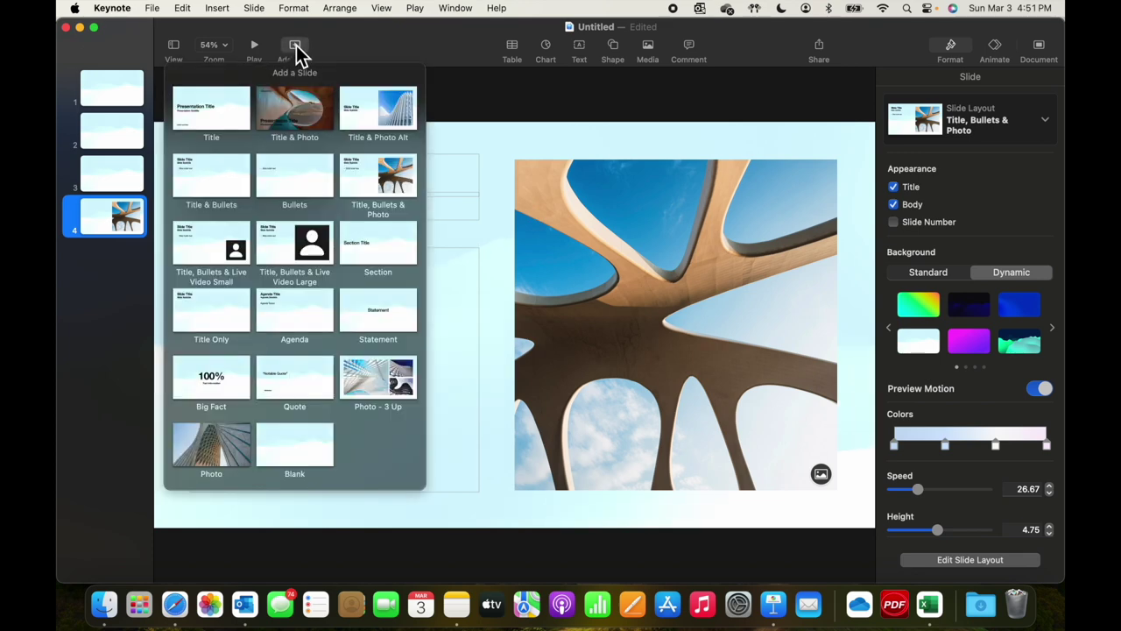
left_click(378, 373)
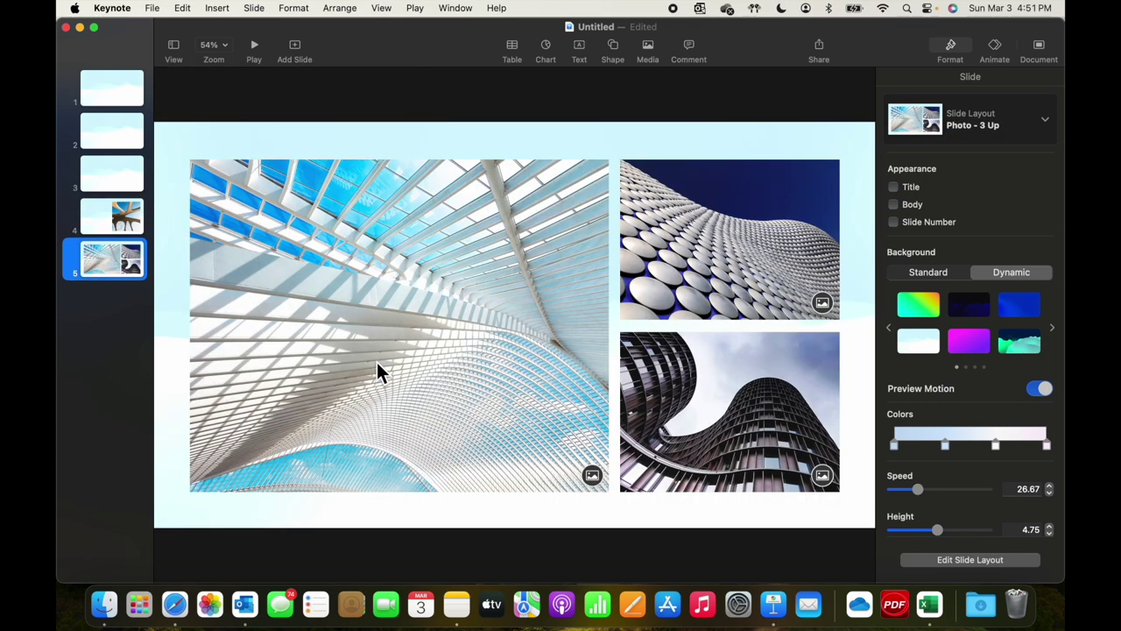
left_click(296, 50)
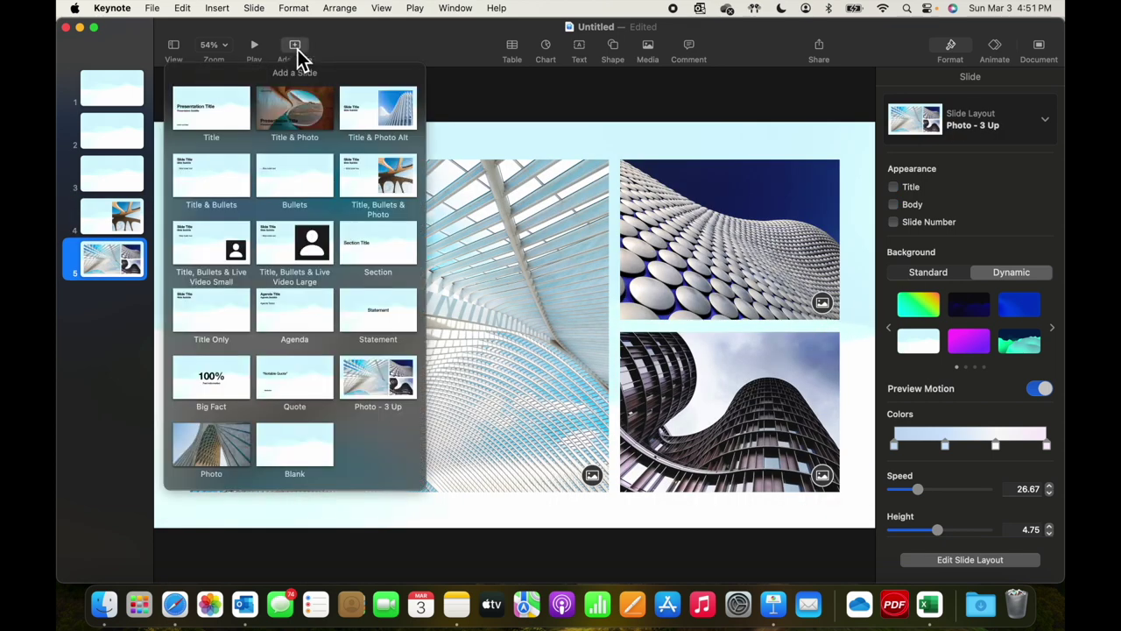
left_click(288, 431)
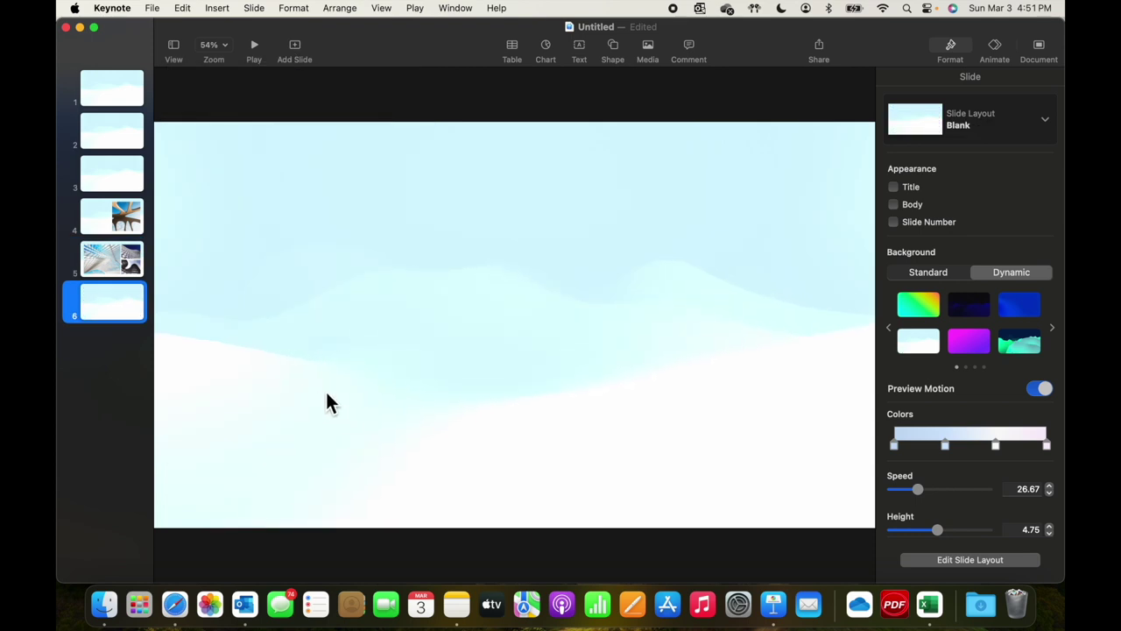
left_click(295, 46)
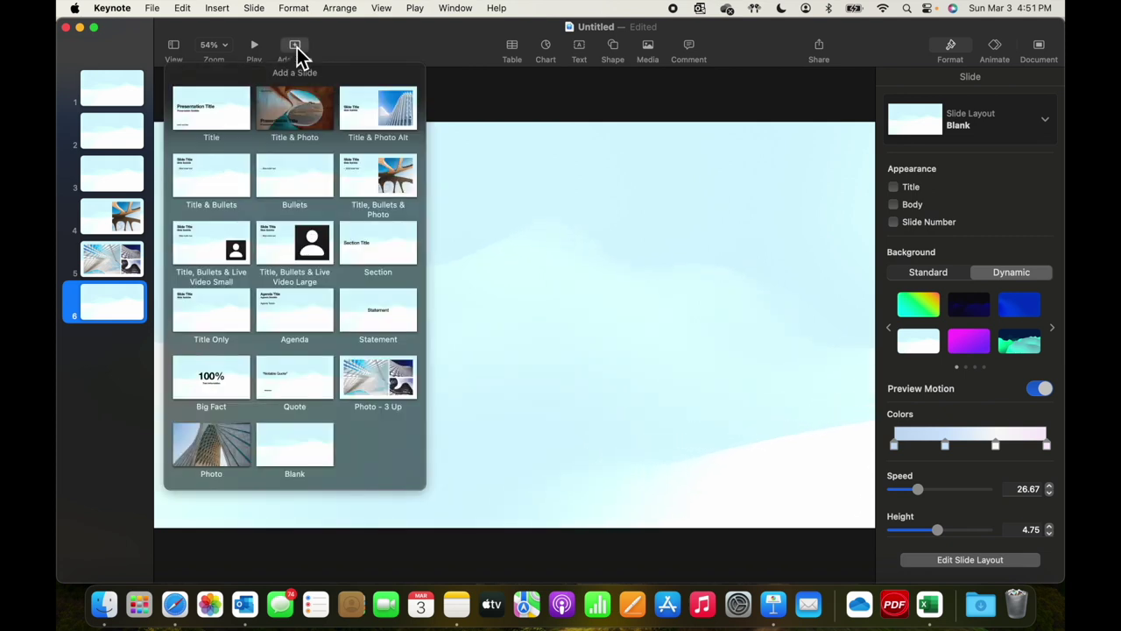
left_click(218, 246)
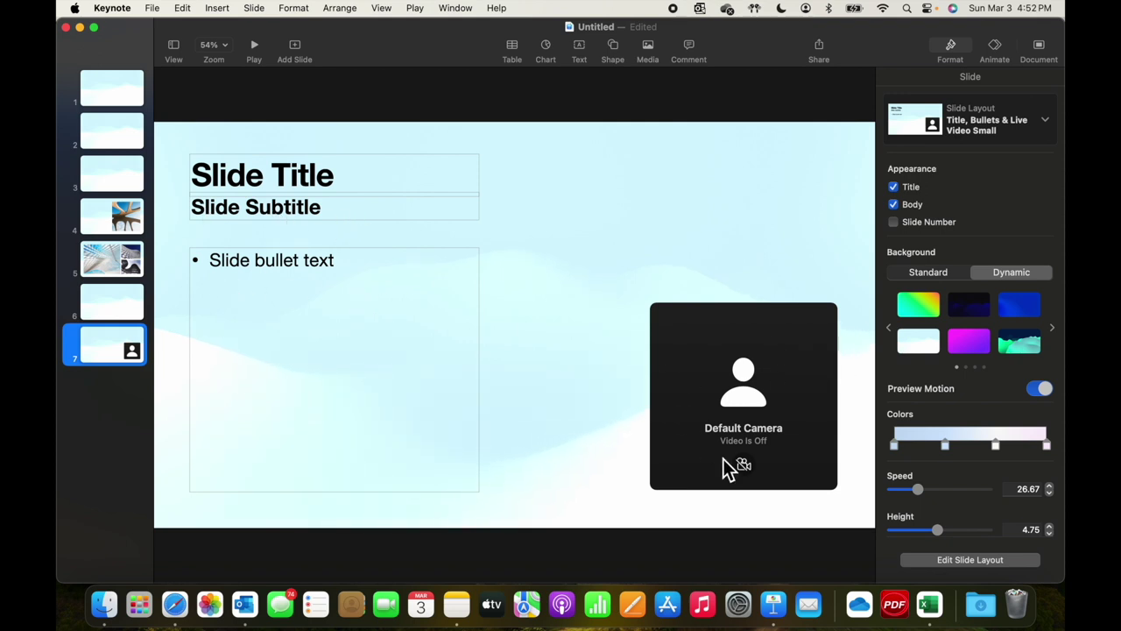
Step: Add an iPhone camera source to slide 7's live video box, then revert to Default Camera
left_click(758, 401)
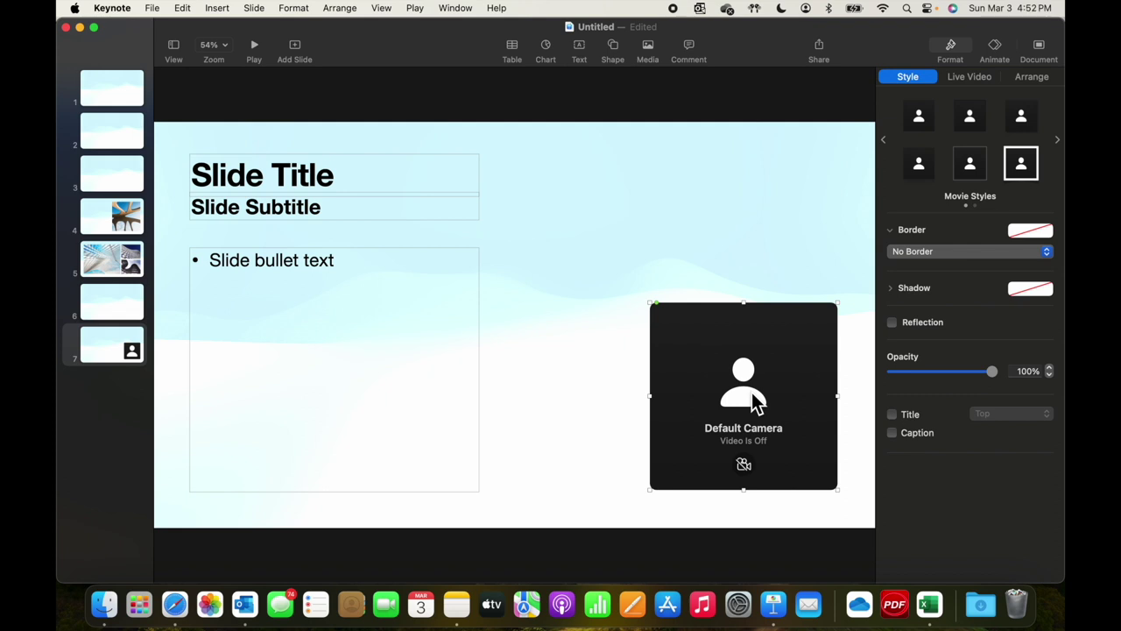
left_click(978, 79)
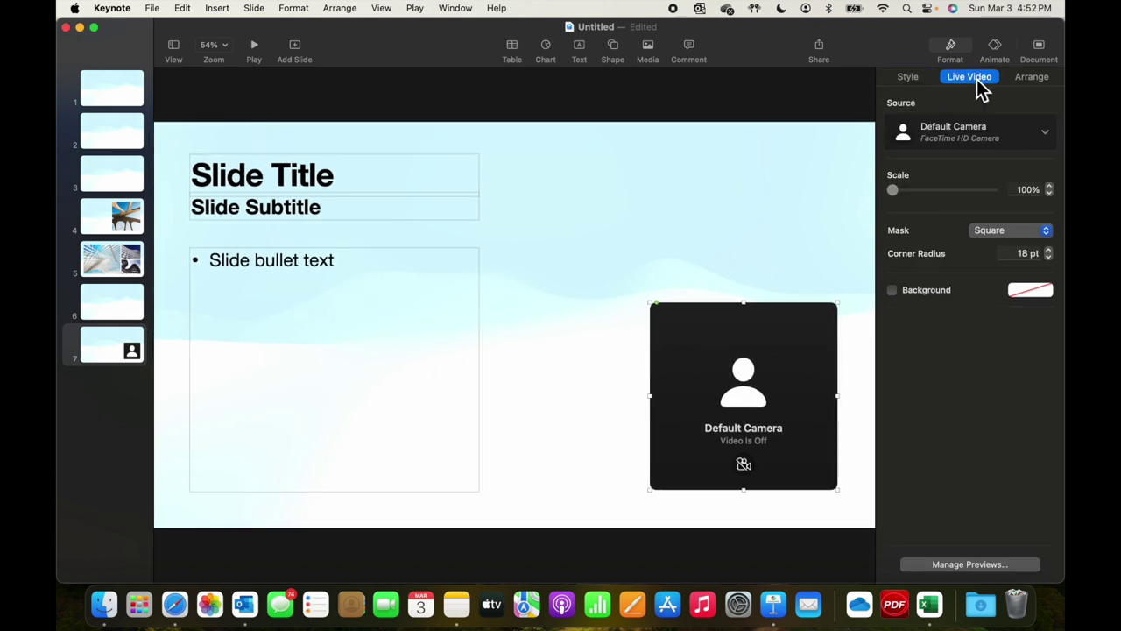
left_click(1044, 134)
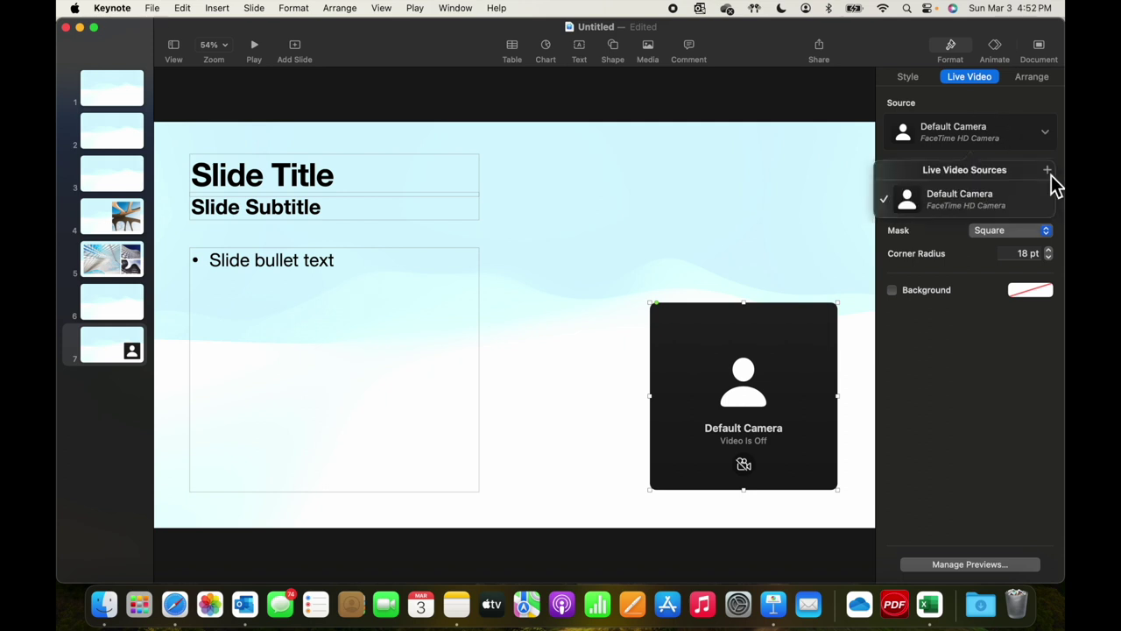
left_click(1048, 171)
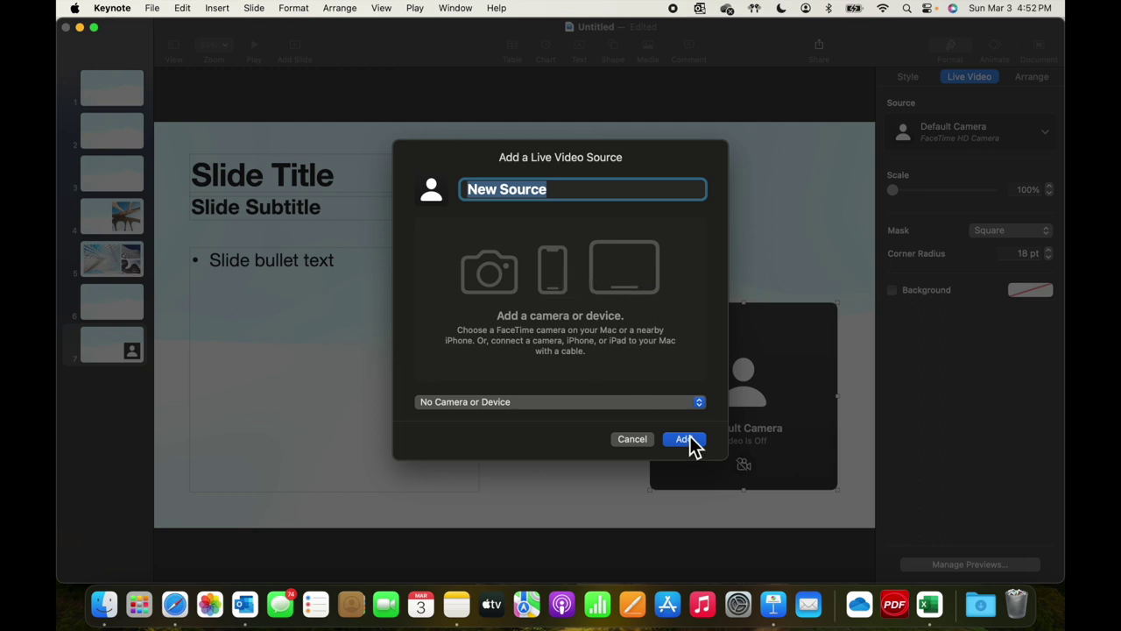
left_click(705, 405)
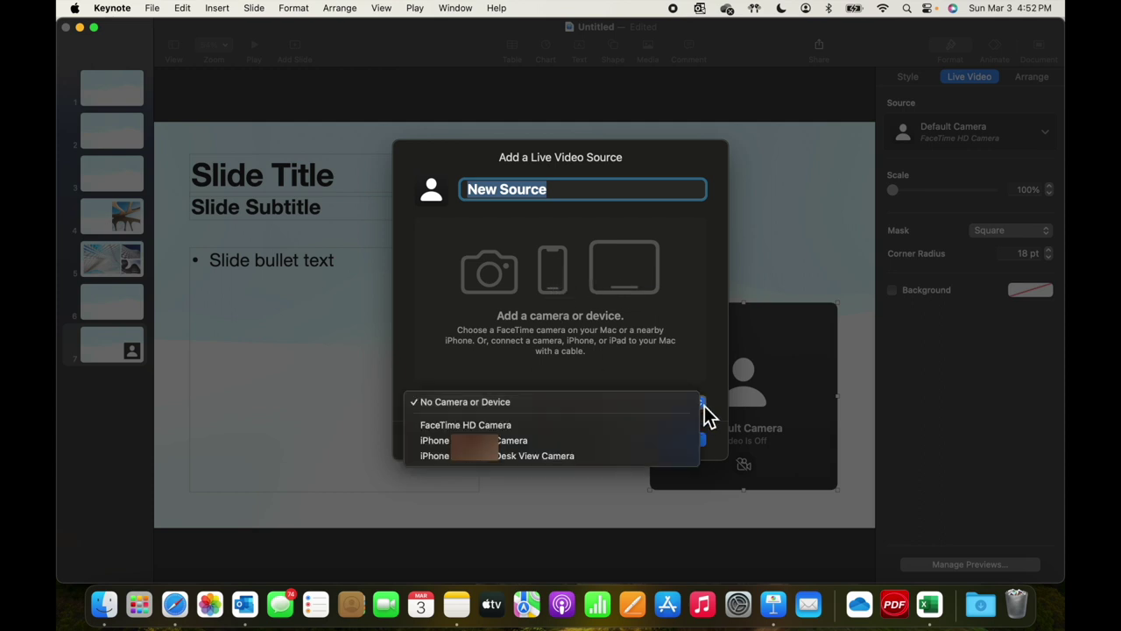
left_click(546, 438)
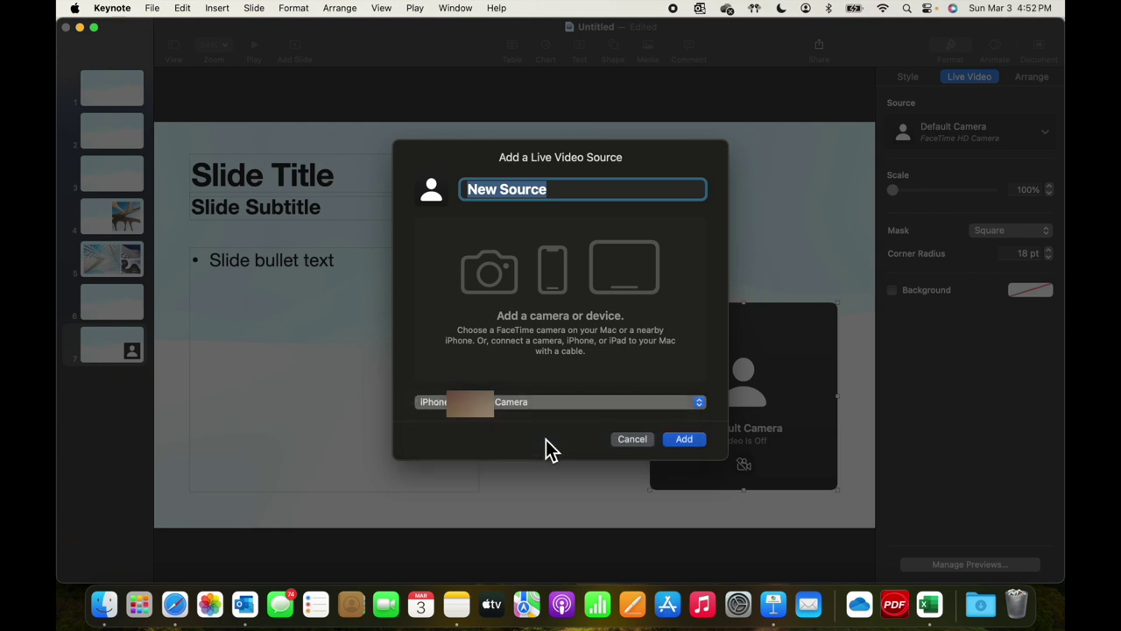
left_click(684, 441)
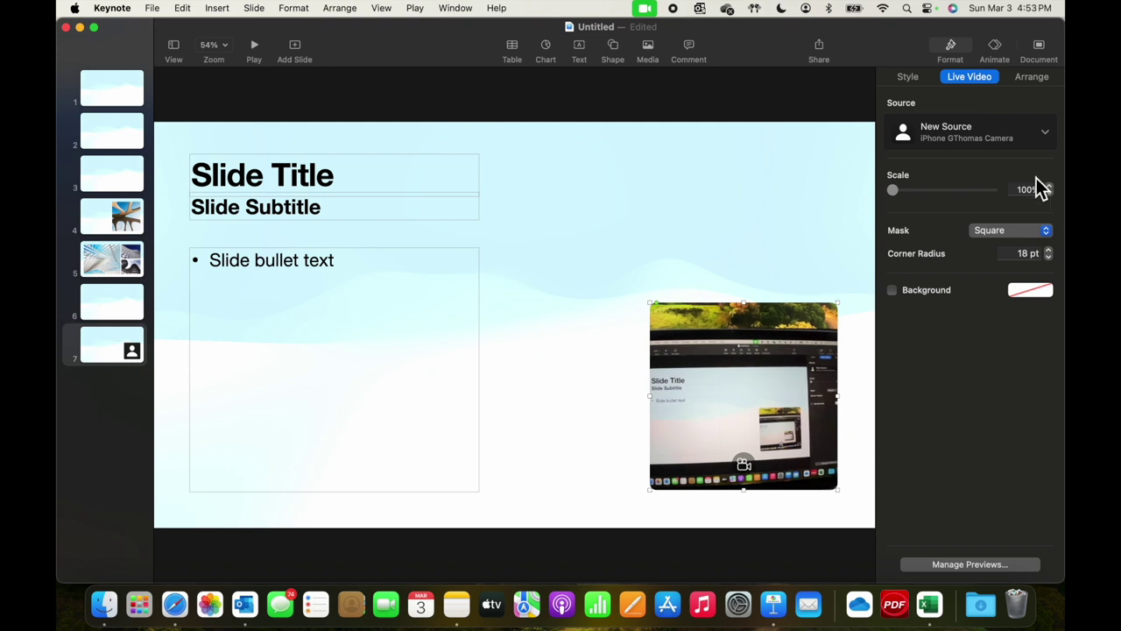
left_click(1041, 134)
left_click(976, 198)
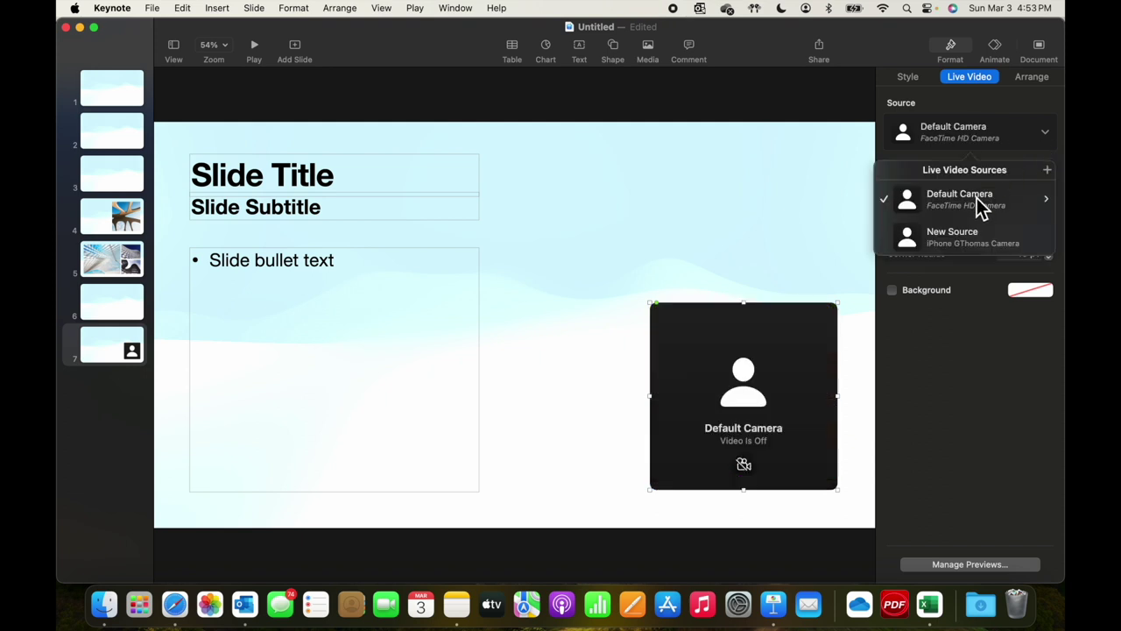
Step: Delete slide 7, the live video slide, from the deck
left_click(103, 361)
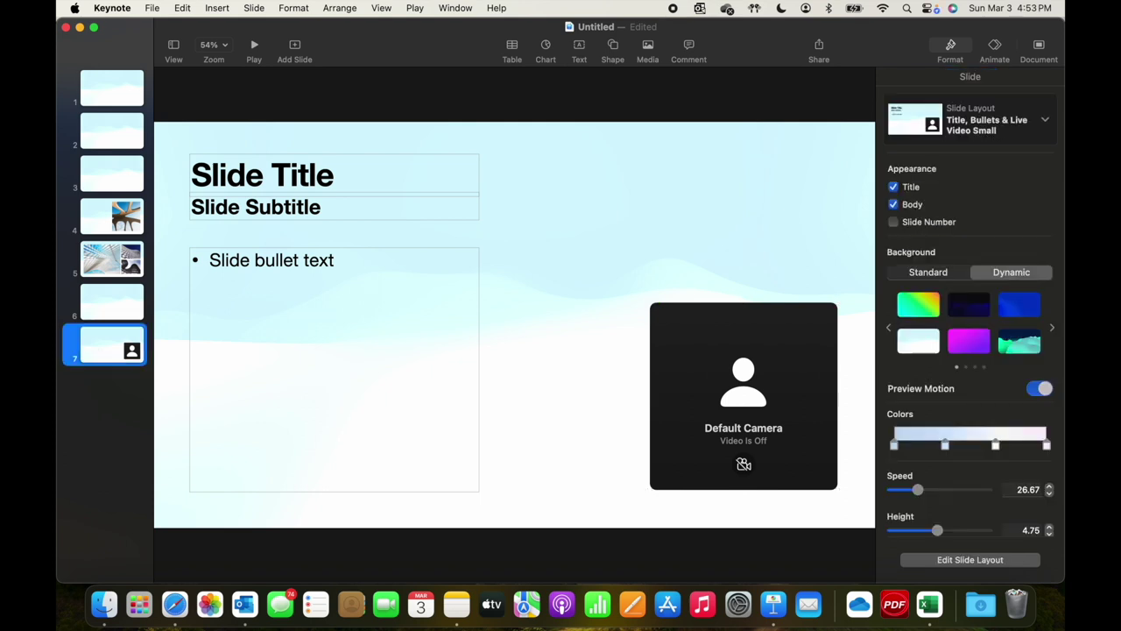
right_click(99, 358)
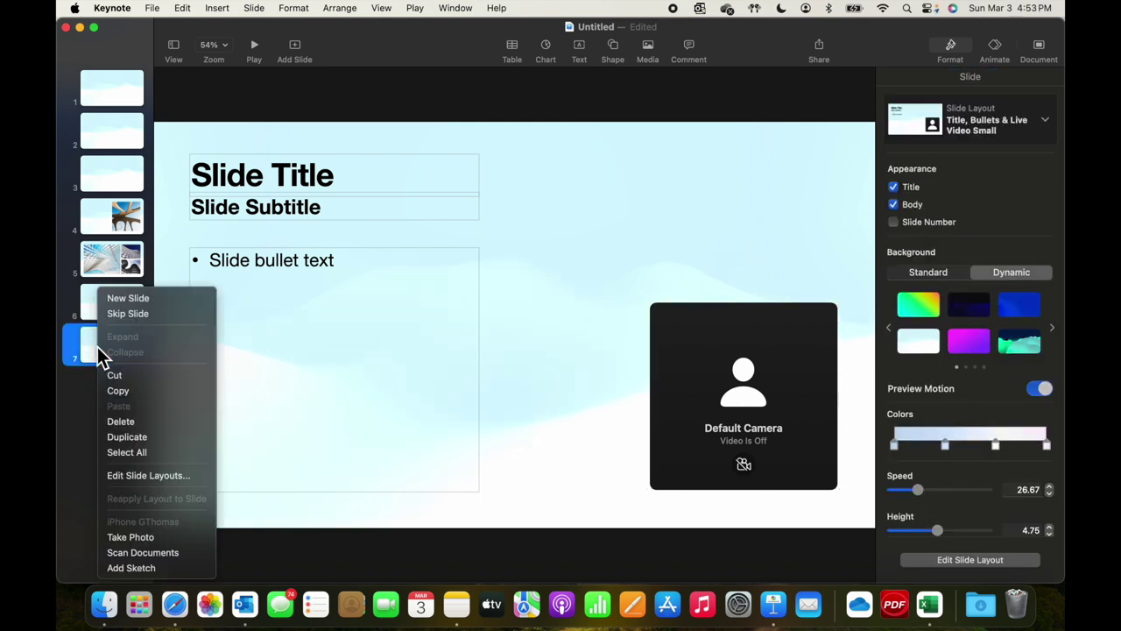
left_click(121, 424)
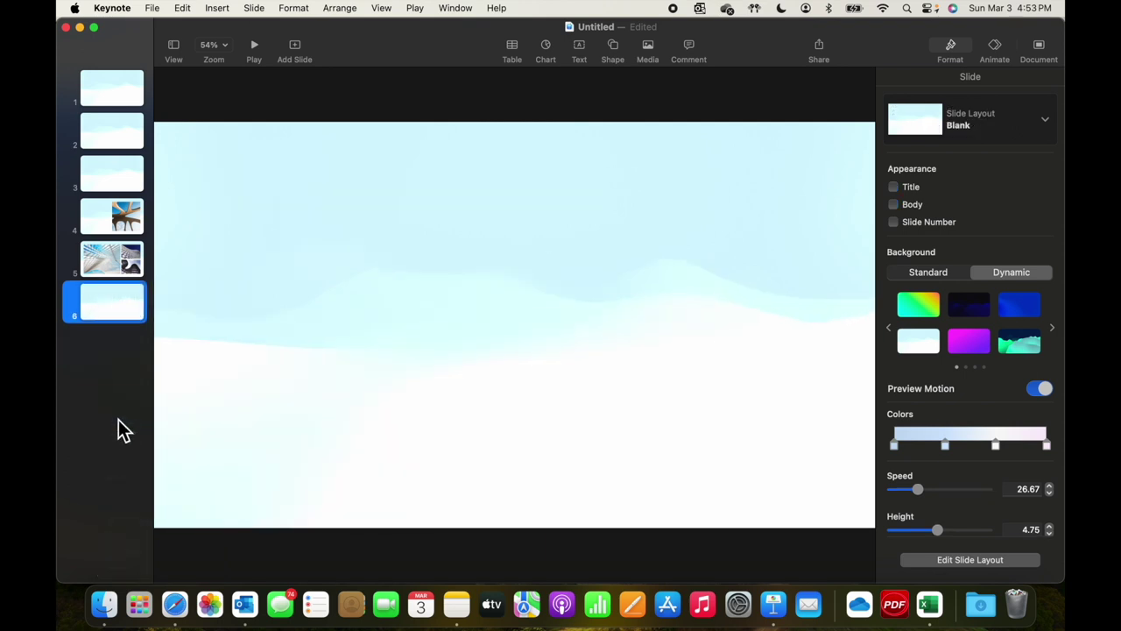
Step: Review each of the remaining slides 1 through 6
left_click(114, 100)
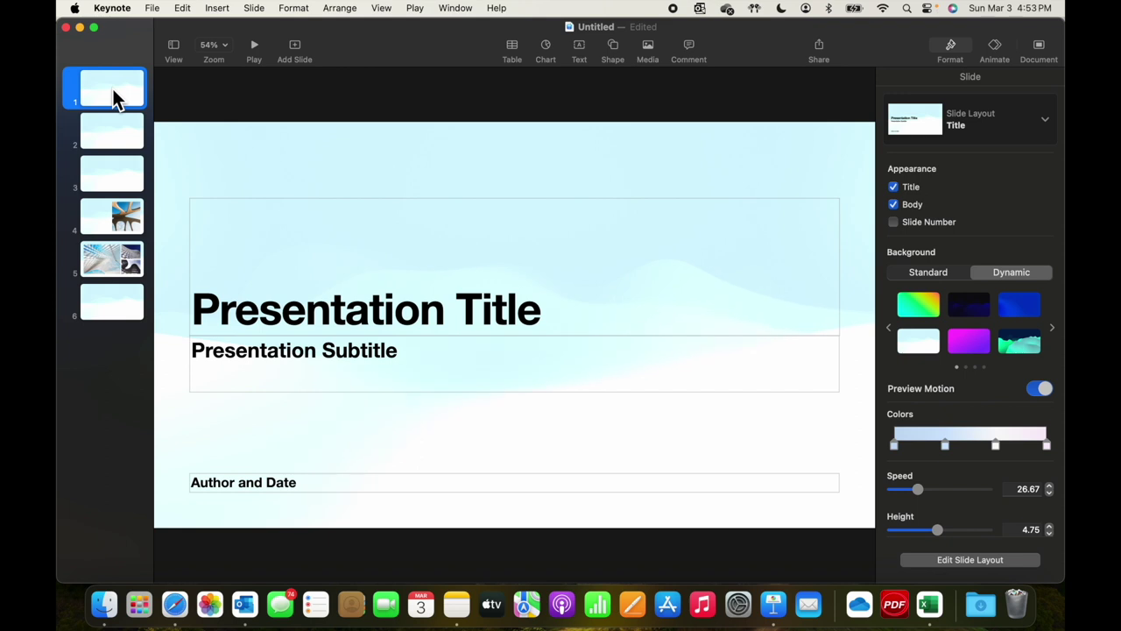
left_click(120, 135)
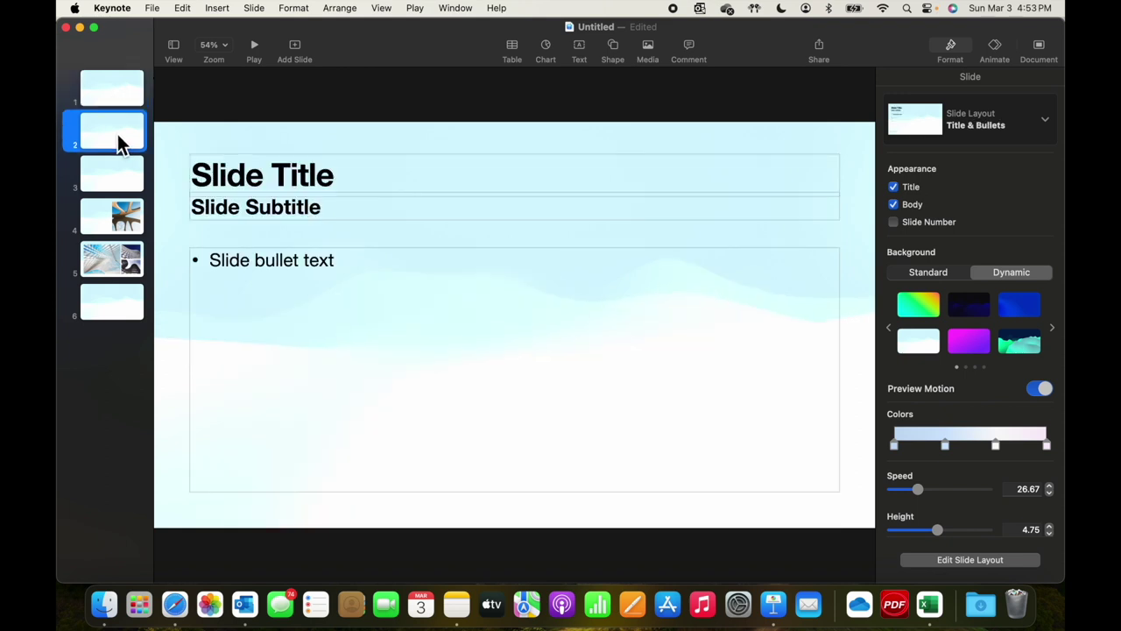
left_click(123, 186)
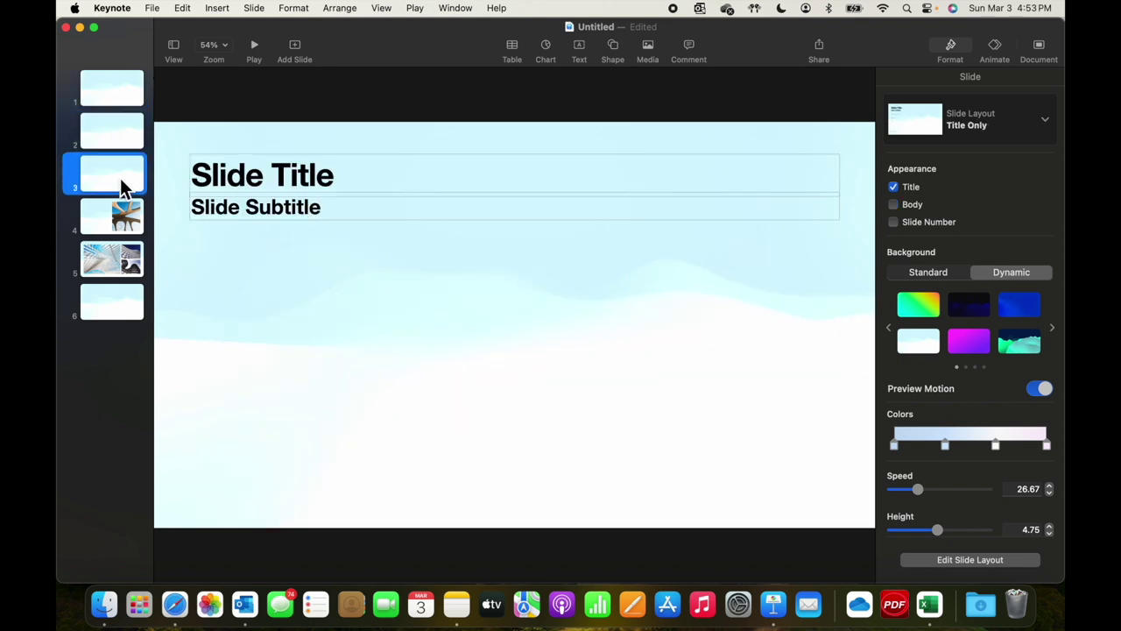
left_click(121, 226)
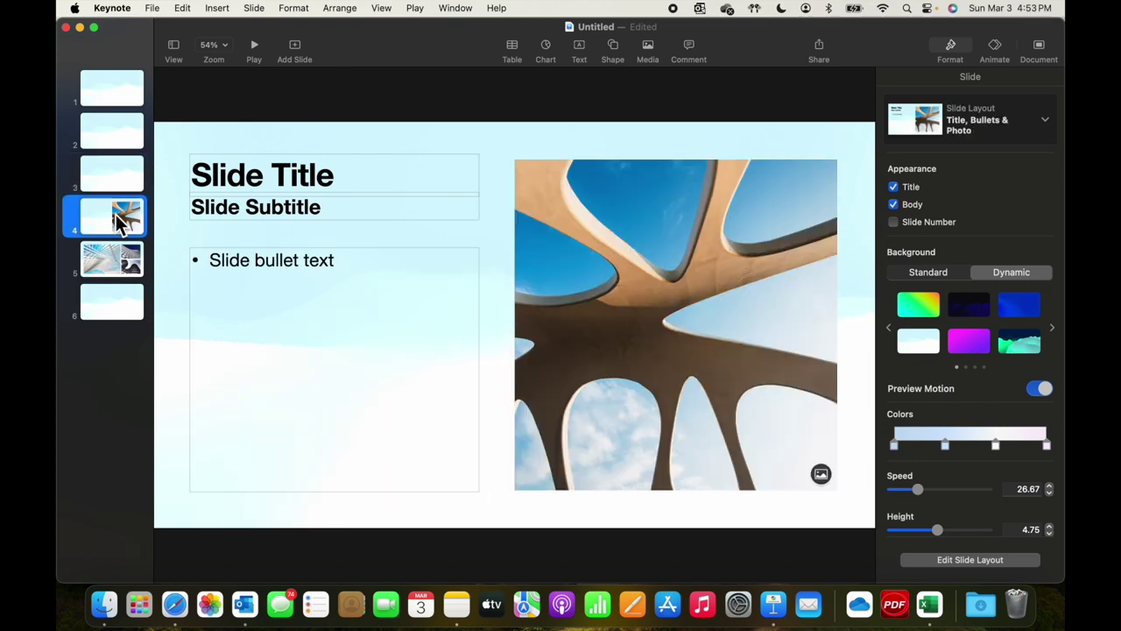
left_click(112, 260)
left_click(126, 307)
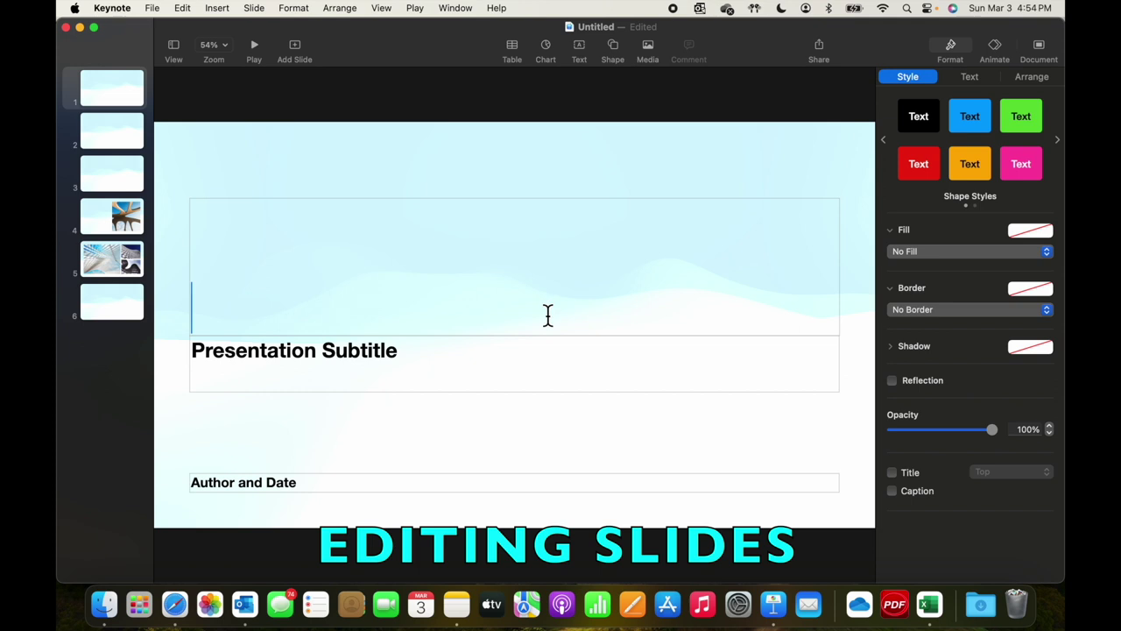
Step: Title slide 1 'Create a KEYNOTE Deck' with the subtitle 'Intro'
type("Create a ")
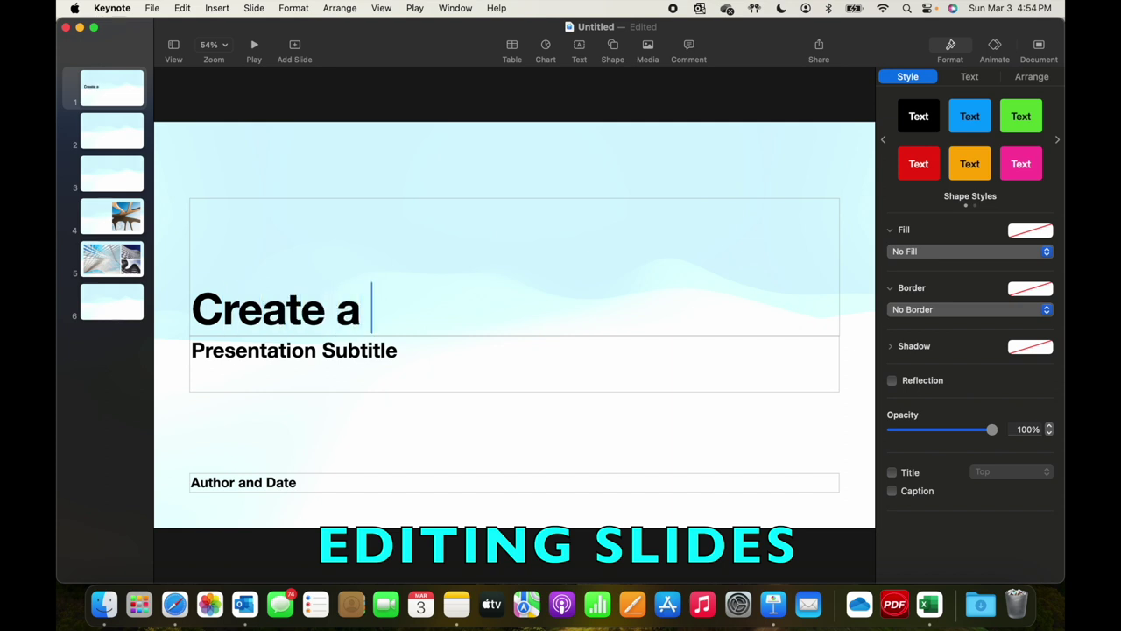
type("Key")
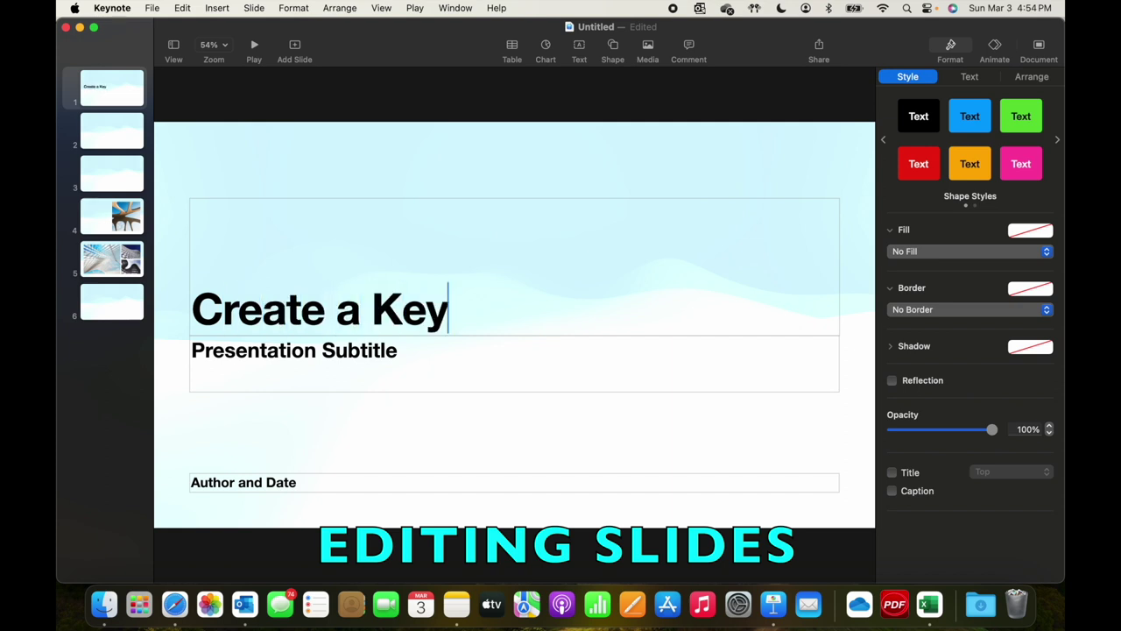
key("BackSpace")
key("BackSpace")
type("EYNOTE ")
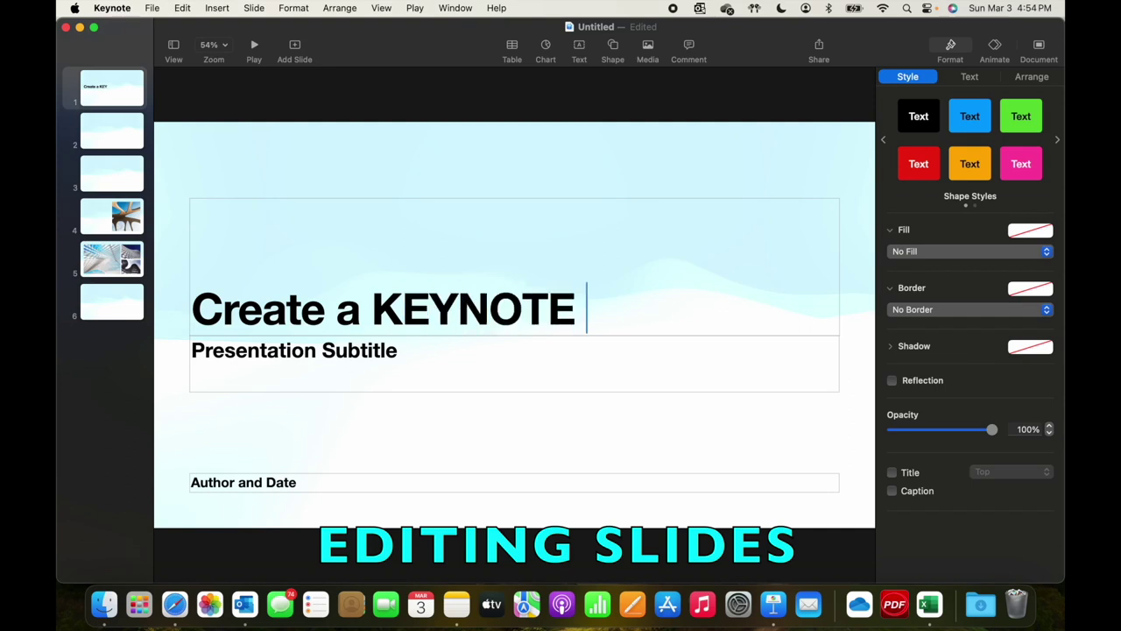
type("Deck")
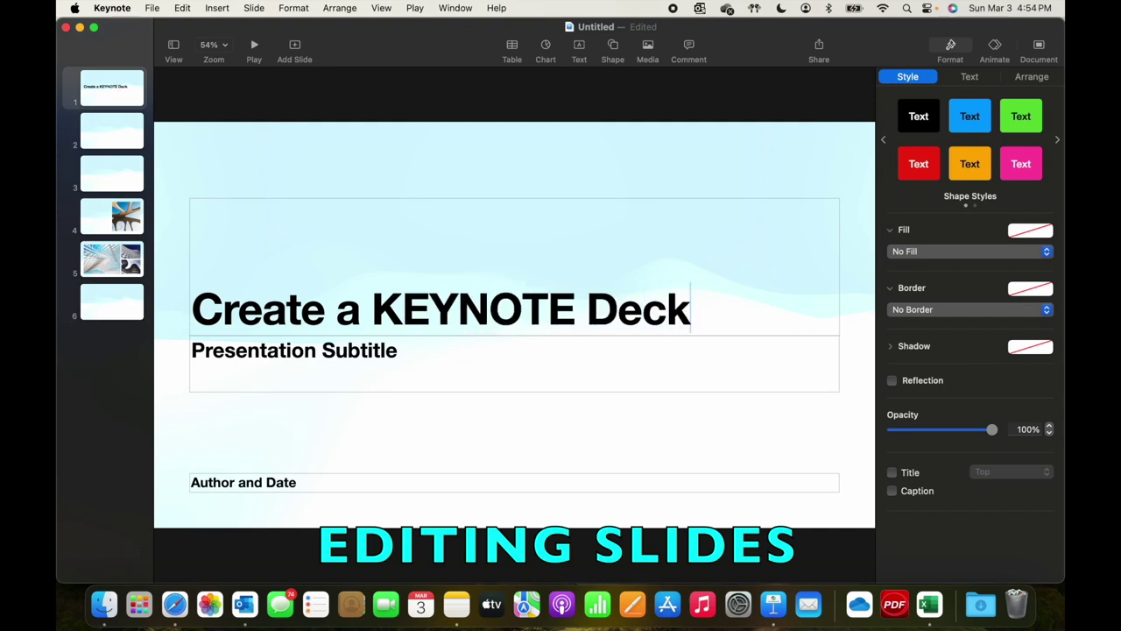
left_click(458, 350)
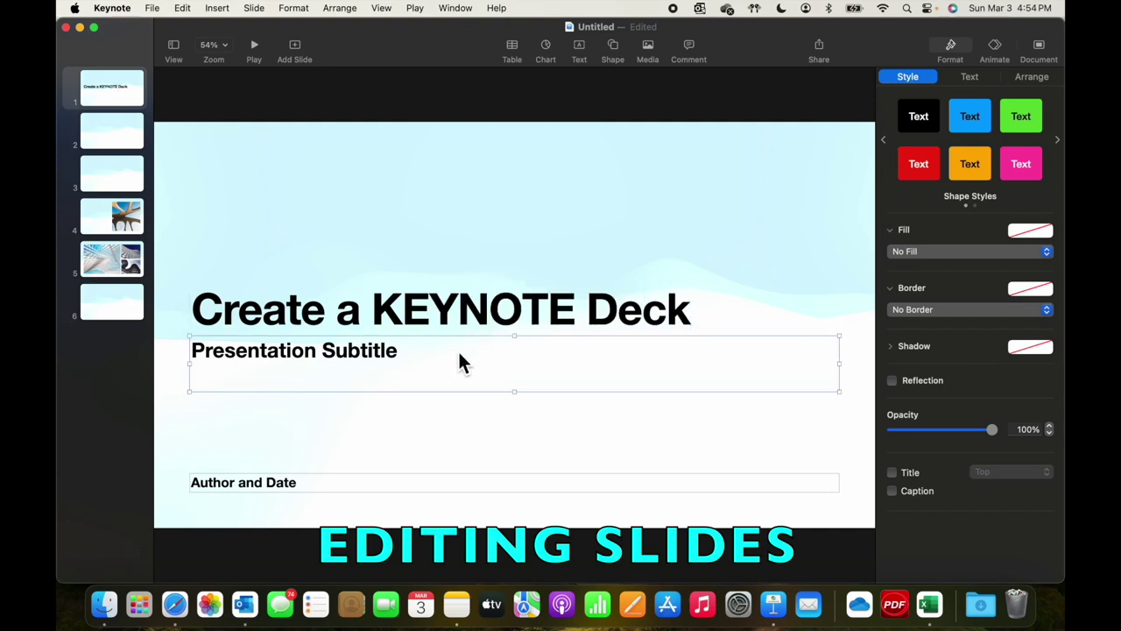
left_click(399, 359)
type("Intro")
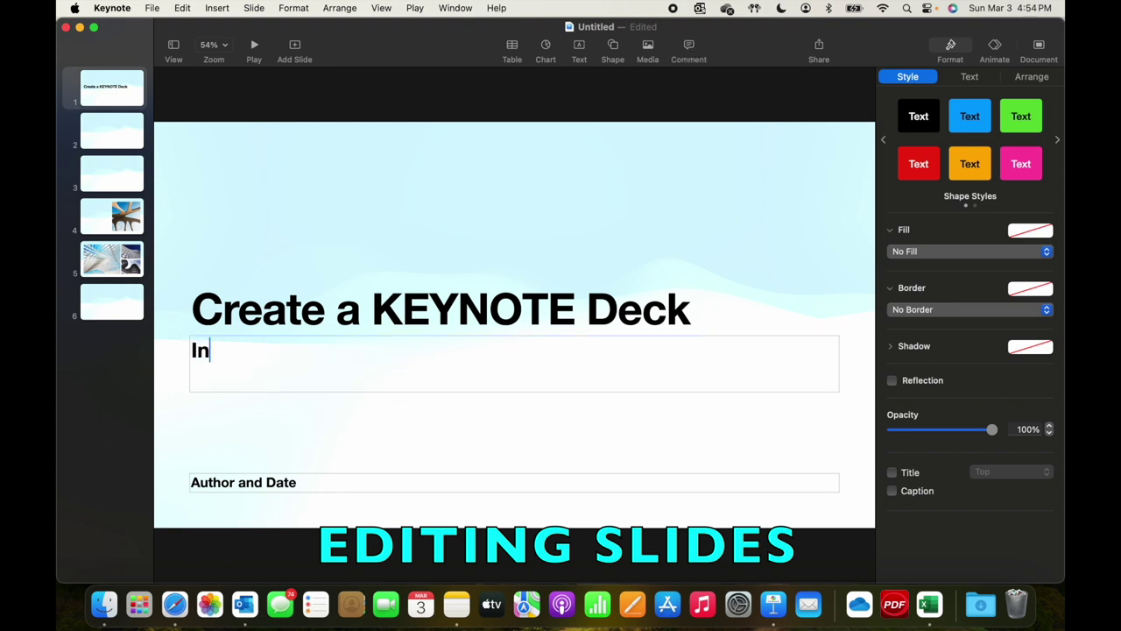
Step: Enter 'Mac Mingle 2024' in the title slide's author and date line
left_click(321, 483)
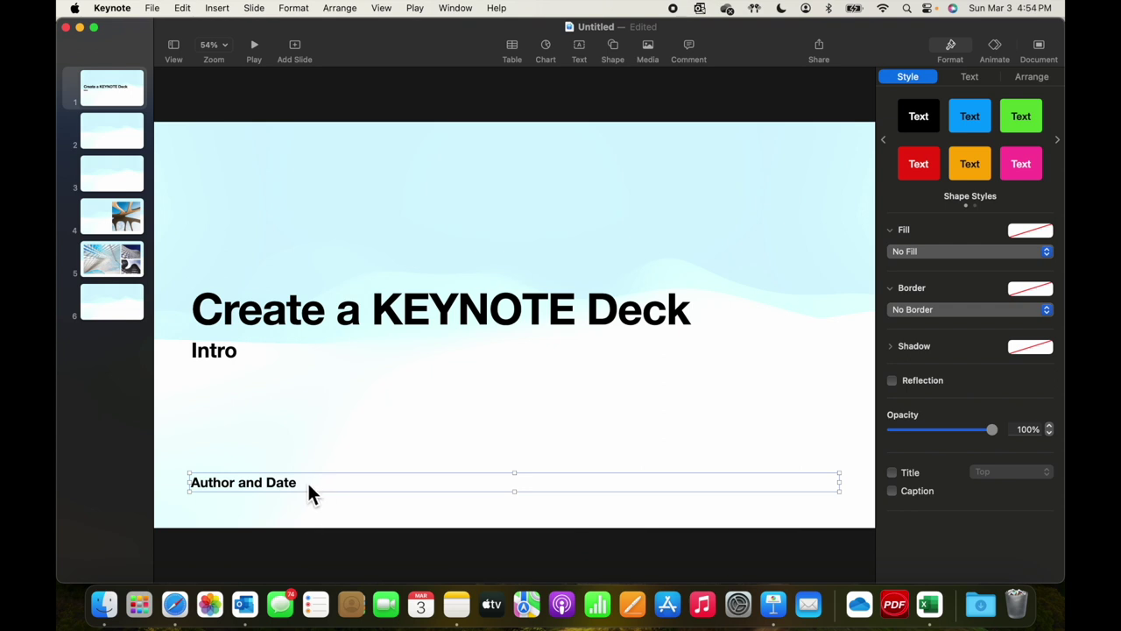
left_click(290, 483)
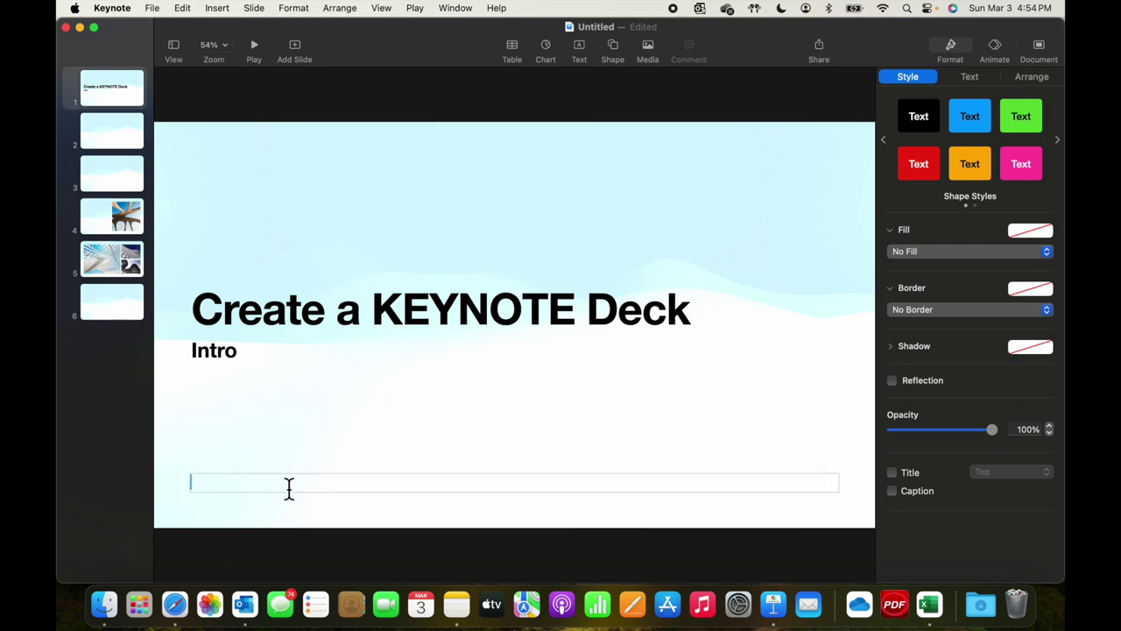
type("Mac Mi")
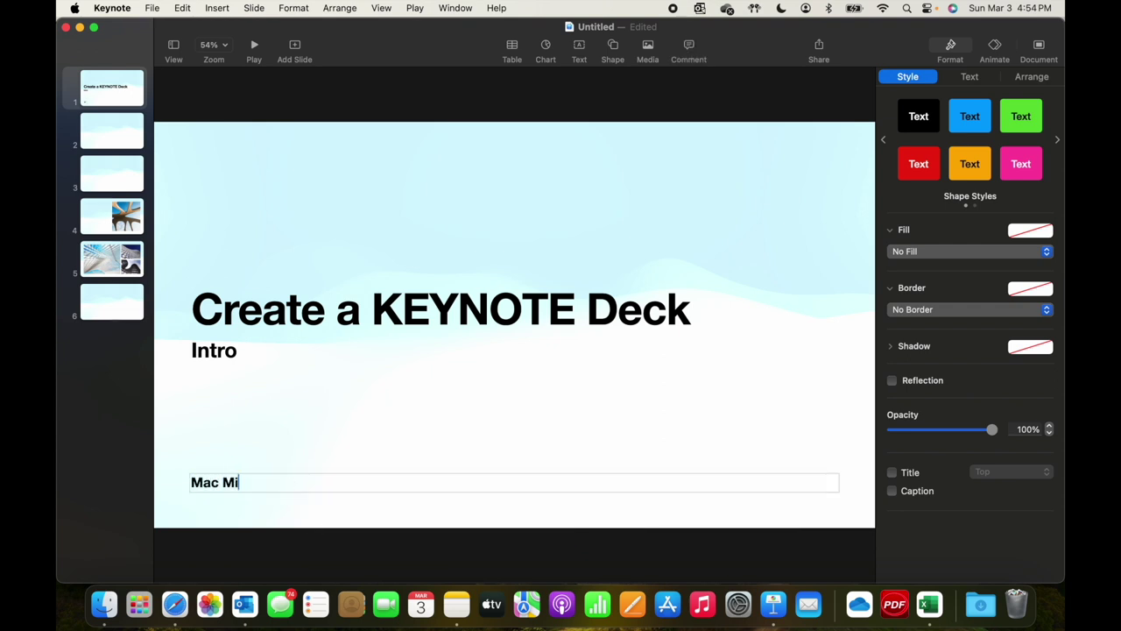
type("ngle 2024")
left_click(473, 440)
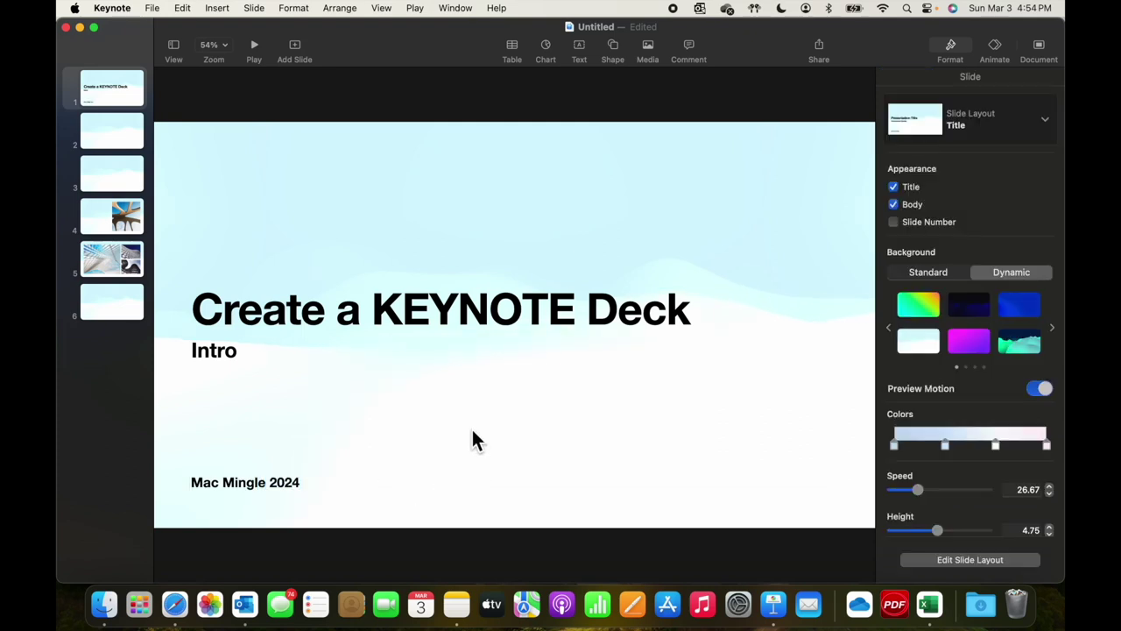
left_click(103, 129)
Step: Copy slide 1's 'Create a KEYNOTE Deck' title and paste it as slide 2's title
left_click(120, 94)
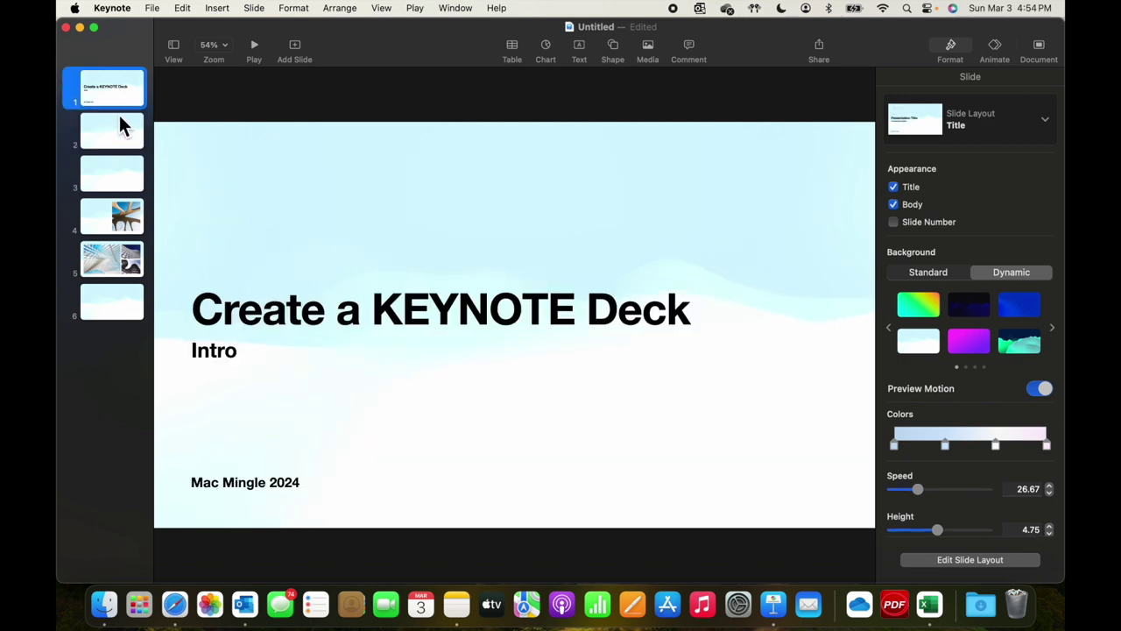
left_click(255, 323)
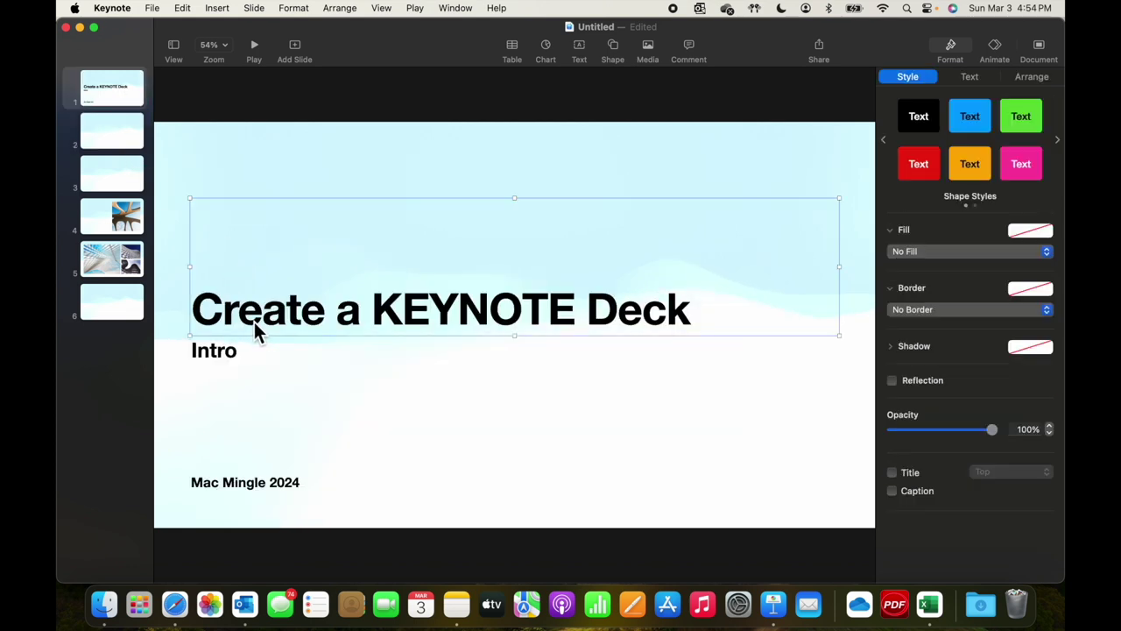
double_click(697, 320)
left_click_drag(697, 320, 191, 307)
key("super+c")
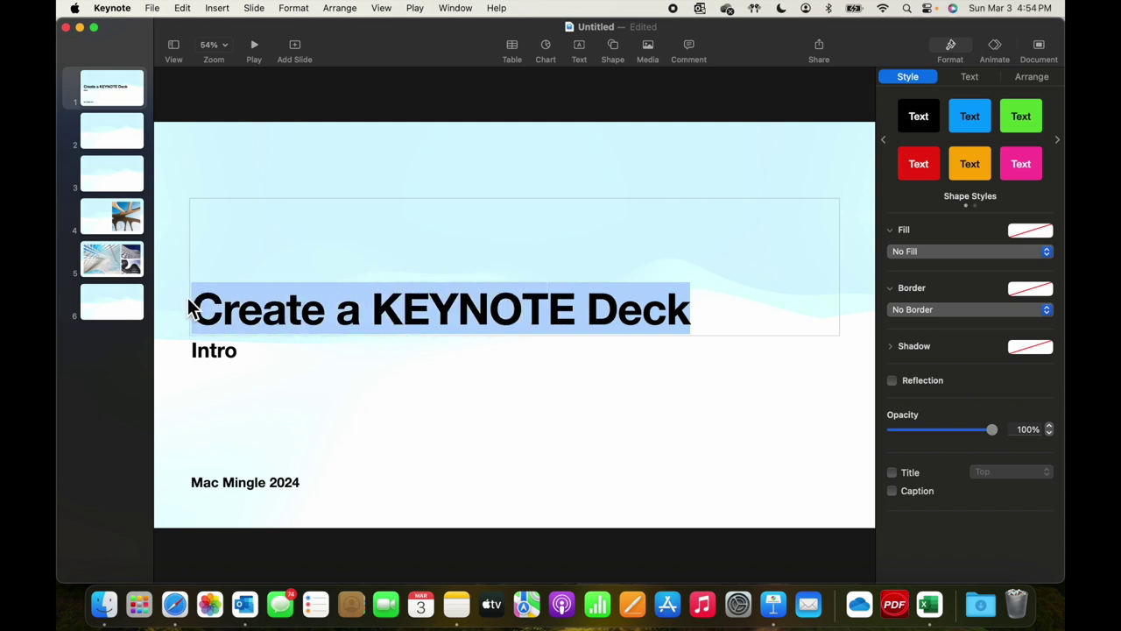
left_click(111, 137)
left_click(332, 181)
left_click(333, 182)
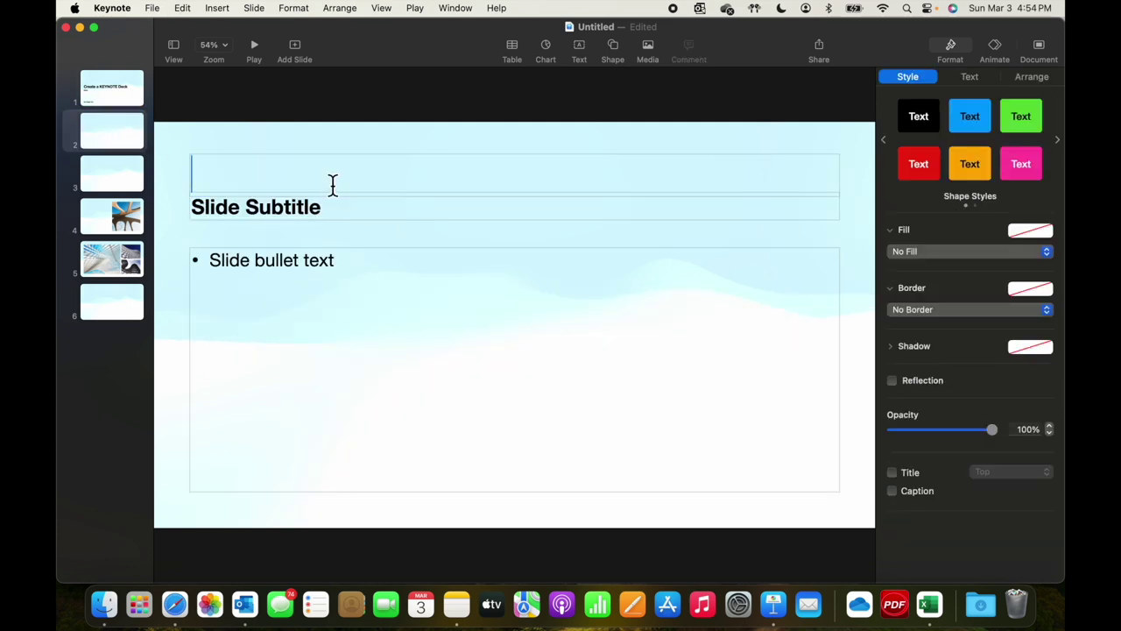
key("super+v")
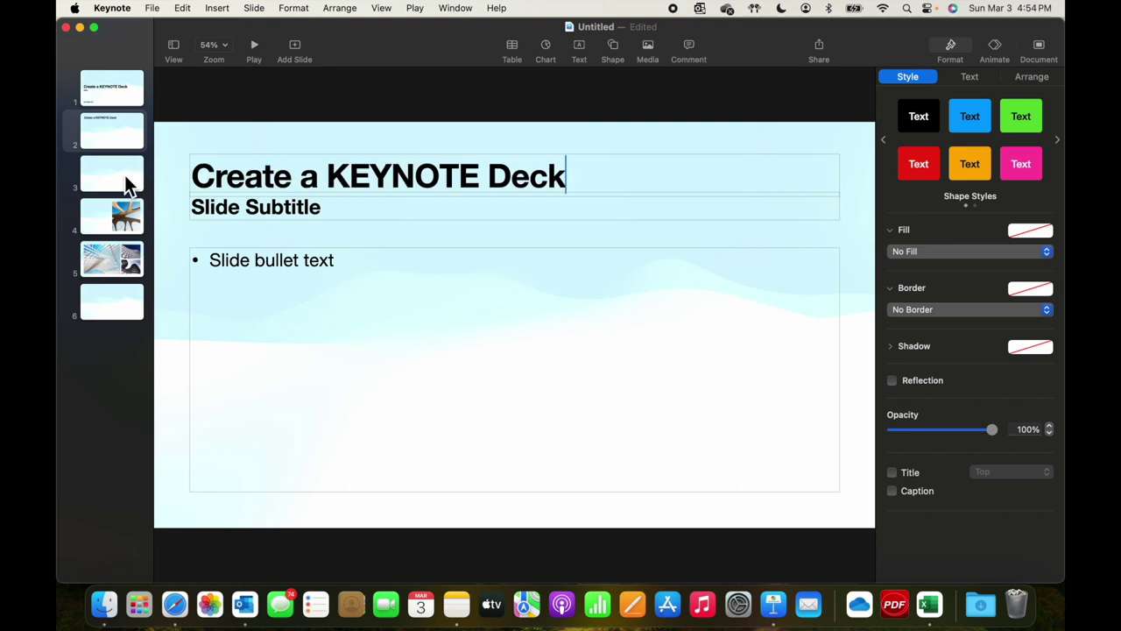
Step: Paste the same title onto slides 3 and 4, then check slides 5–6 and return to slide 1
left_click(124, 175)
left_click(335, 178)
left_click(330, 170)
key("super+v")
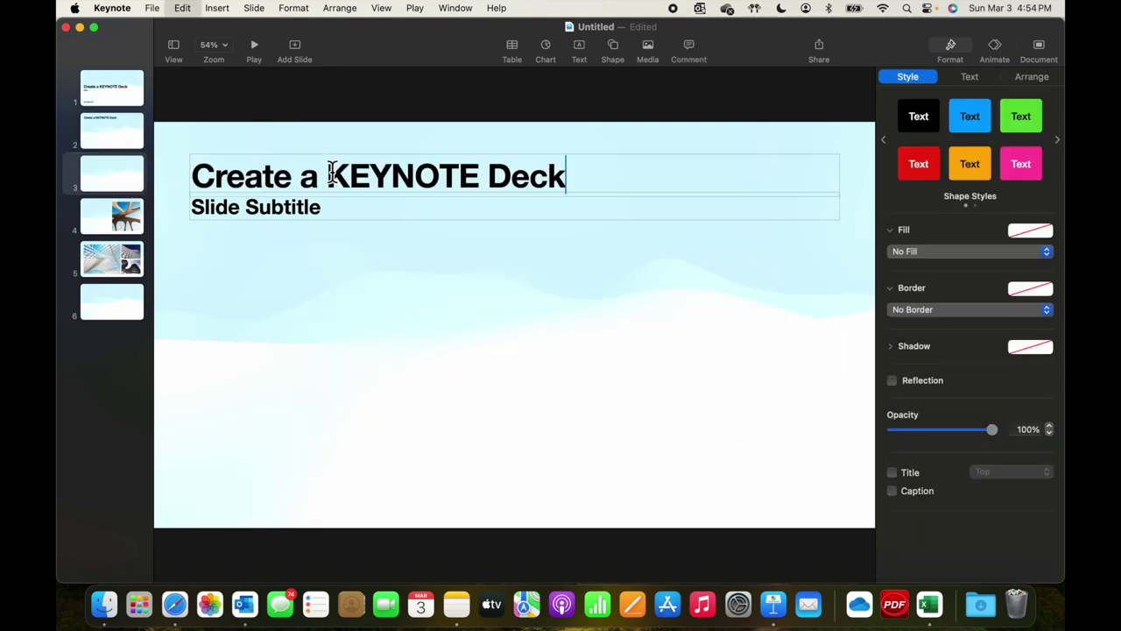
left_click(112, 229)
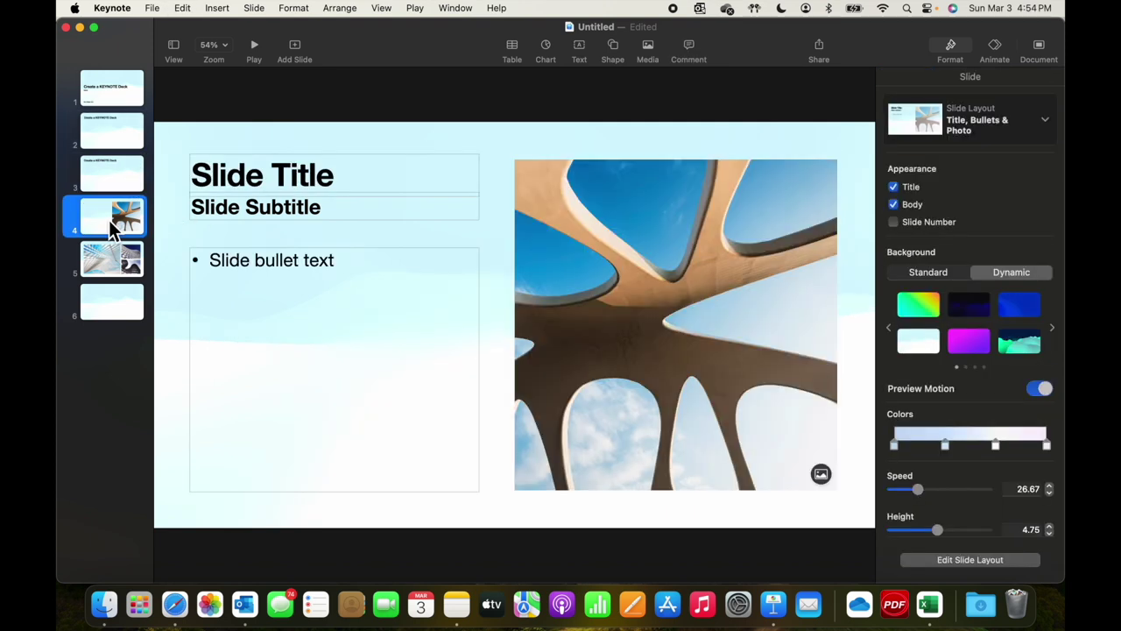
left_click(321, 183)
left_click(320, 183)
key("super+v")
left_click(123, 265)
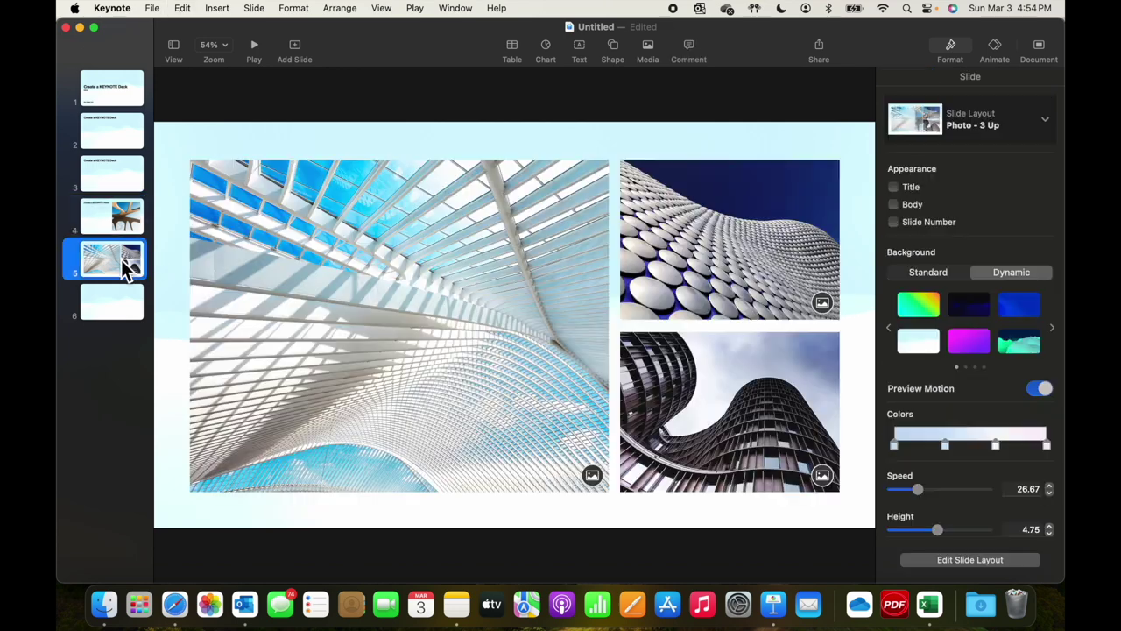
left_click(123, 306)
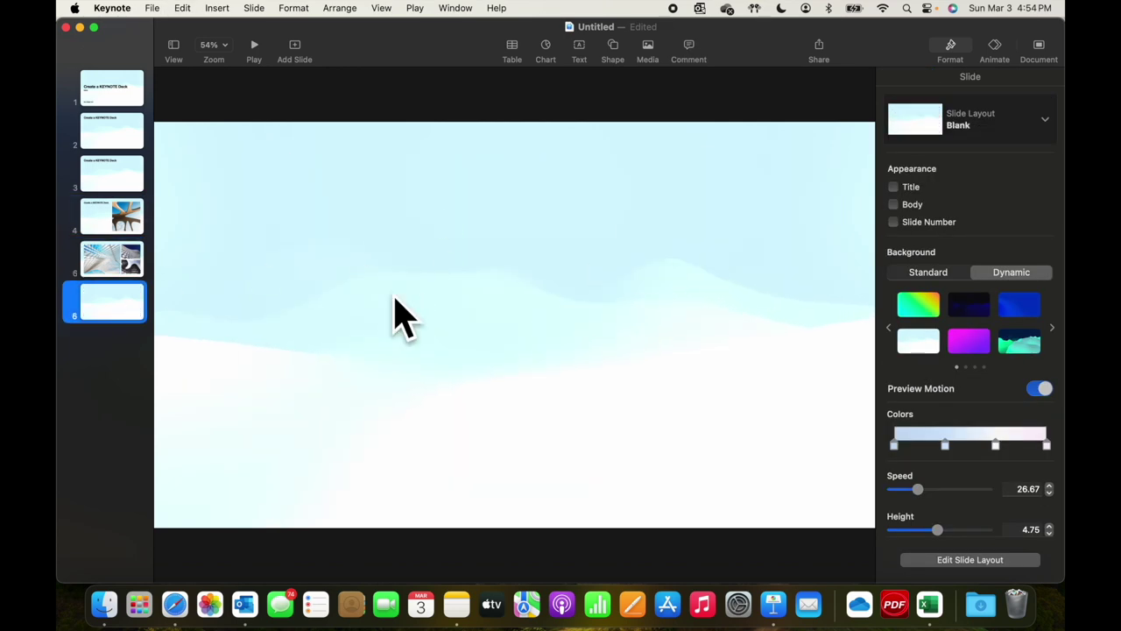
left_click(102, 85)
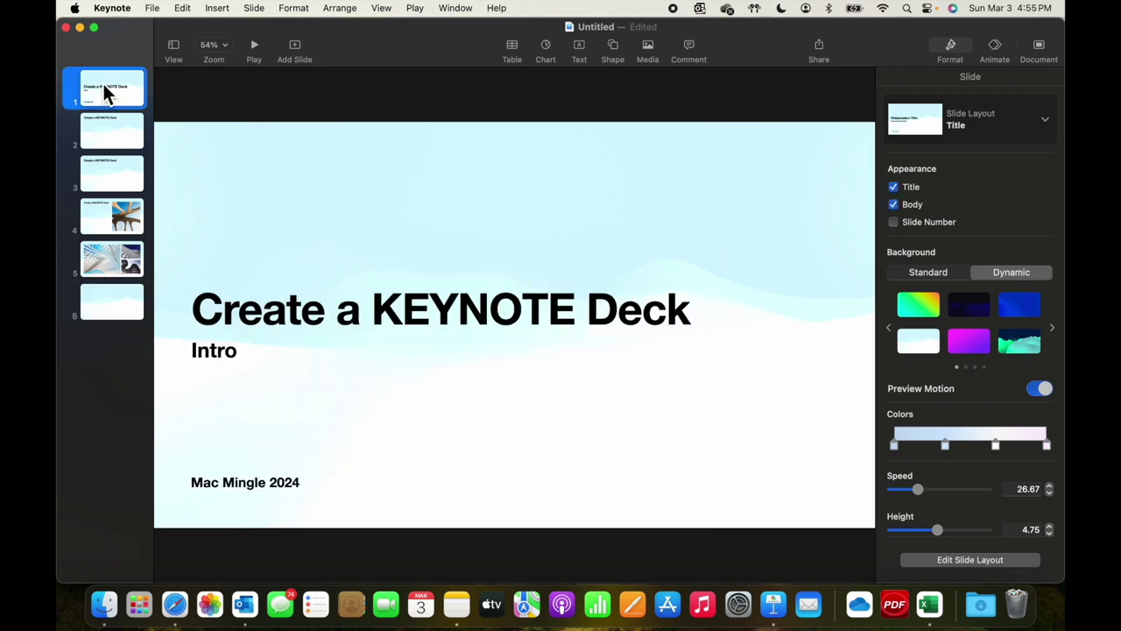
Step: Type 'Opening and creating a deck' as slide 2's subtitle and indent it two levels
right_click(107, 123)
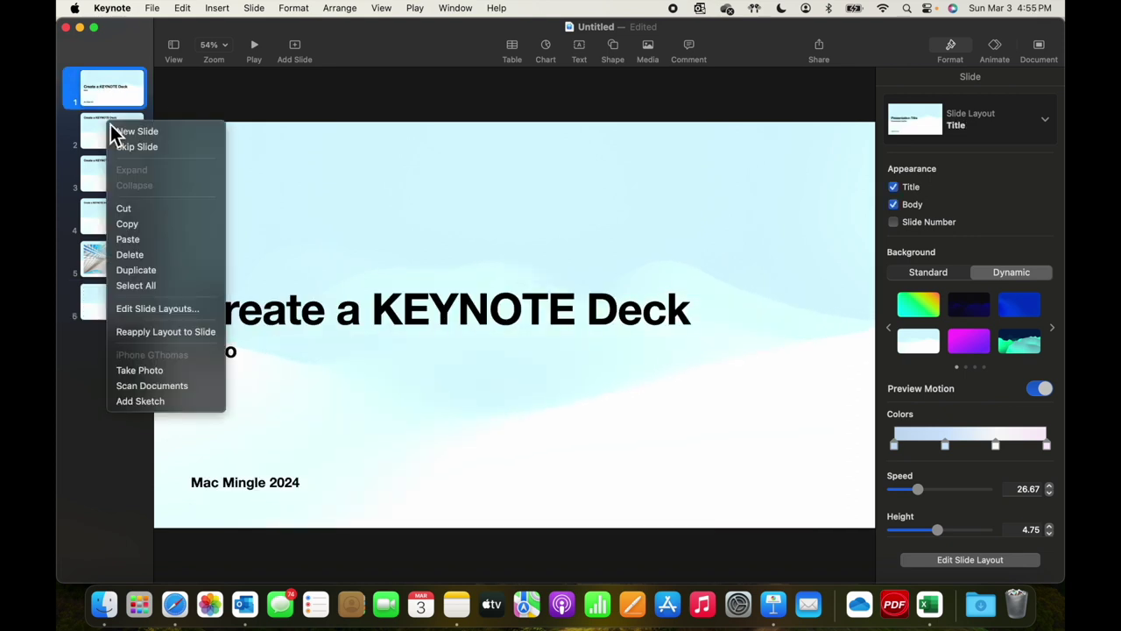
left_click(374, 99)
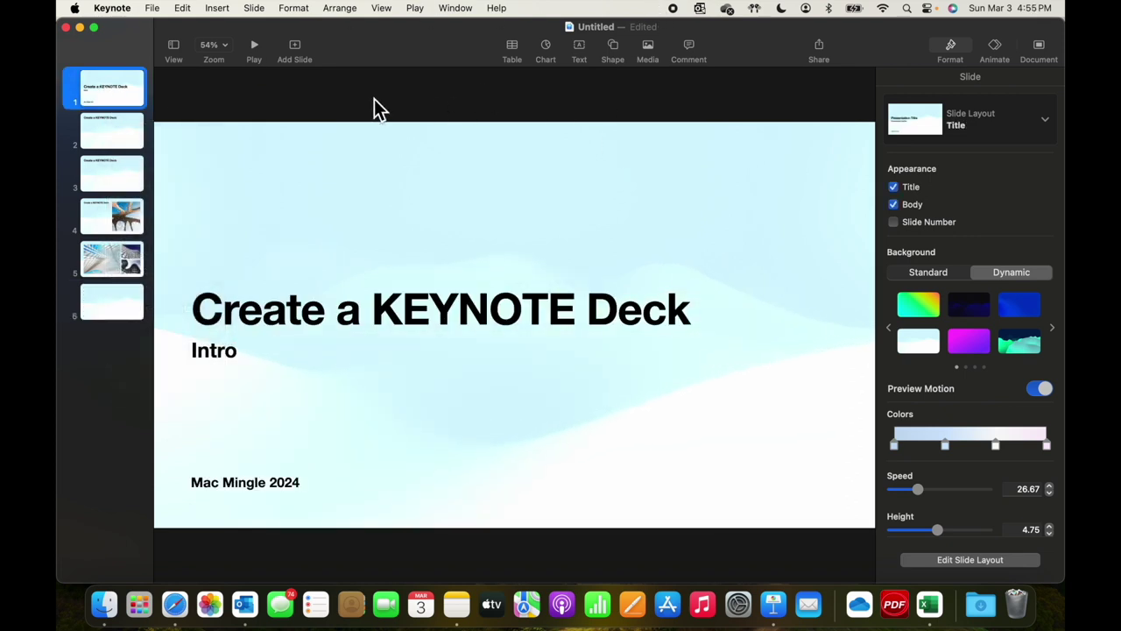
left_click(102, 137)
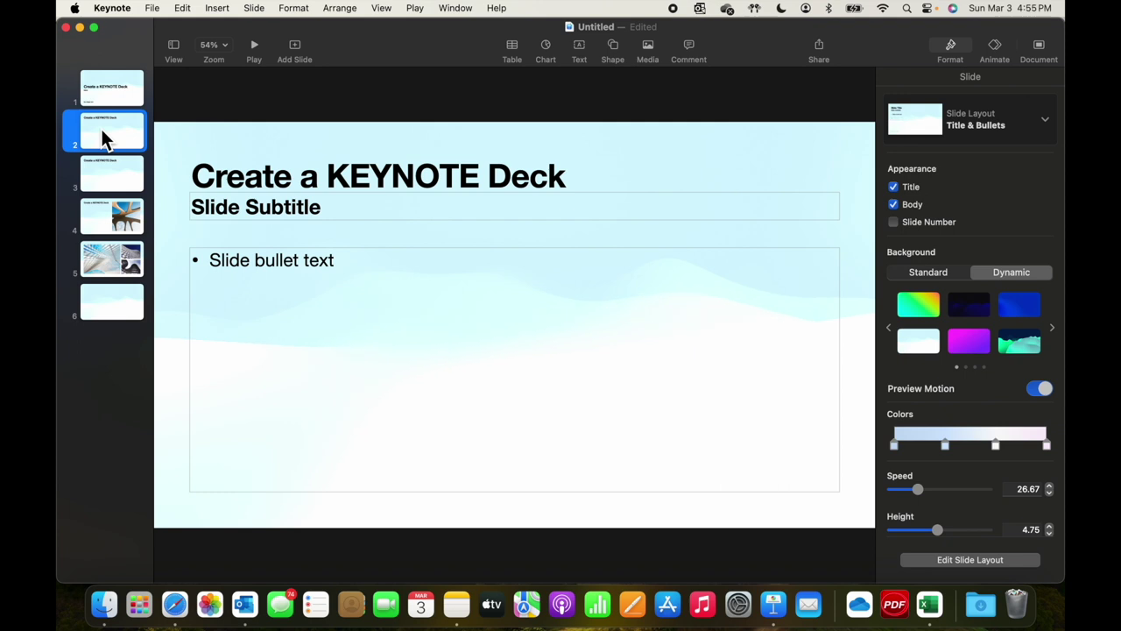
left_click(343, 206)
left_click(342, 208)
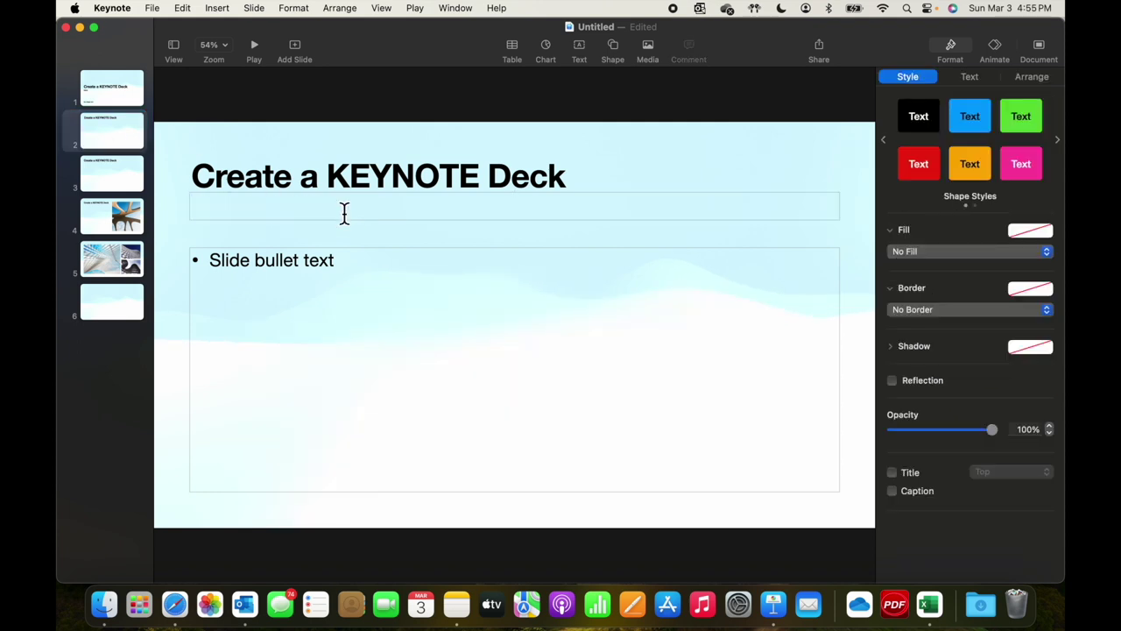
type("Opening and crea")
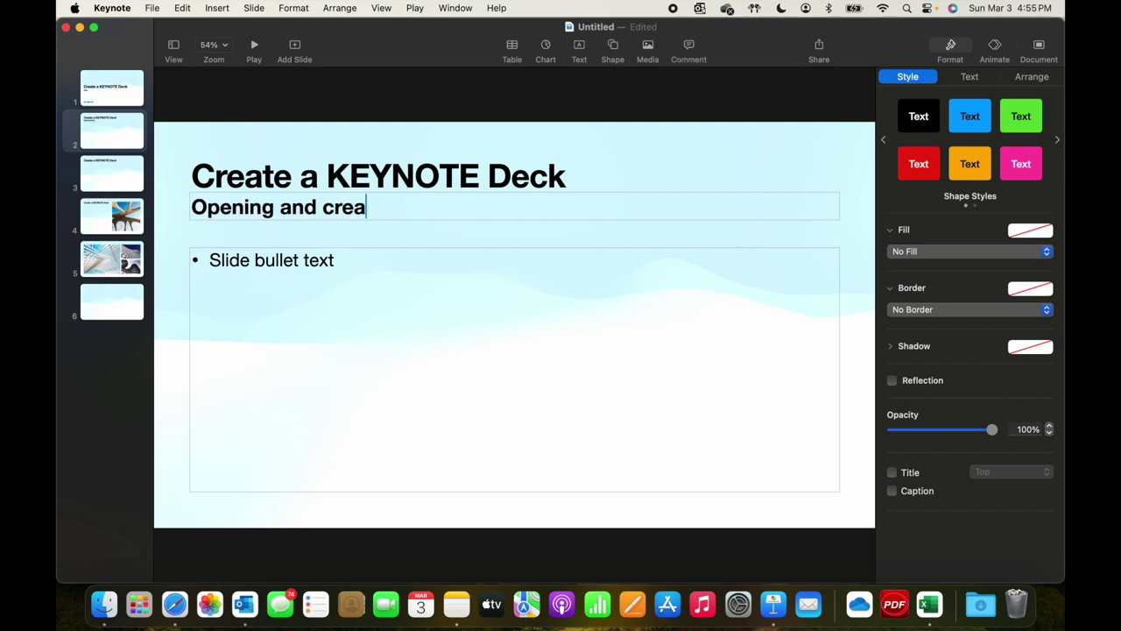
type("ting a deck")
key("super+bracketright")
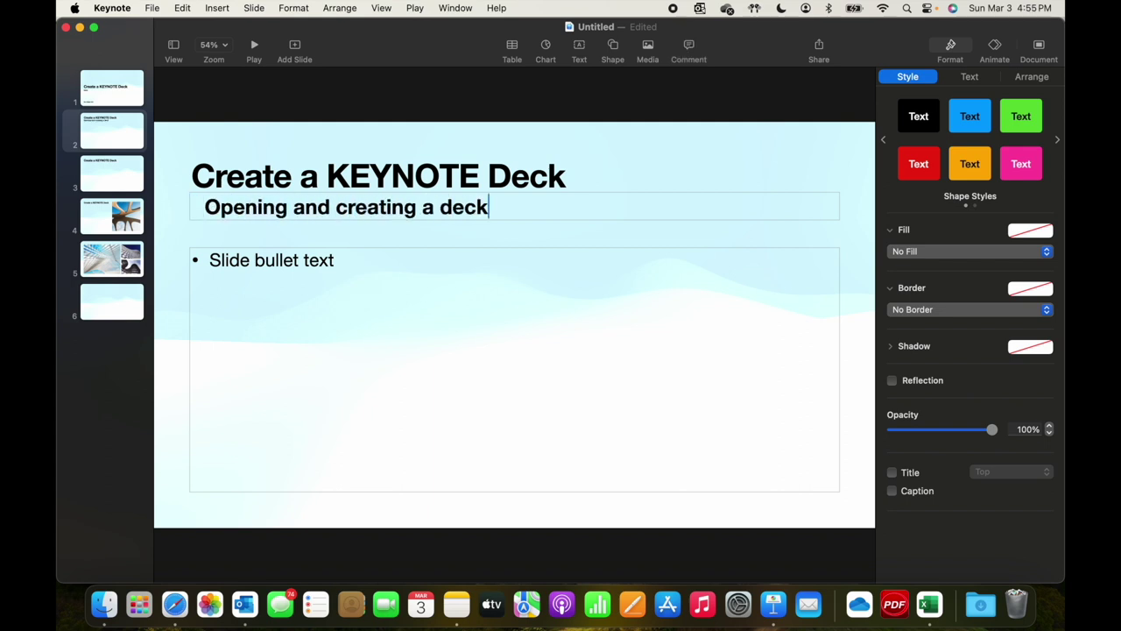
key("super+bracketright")
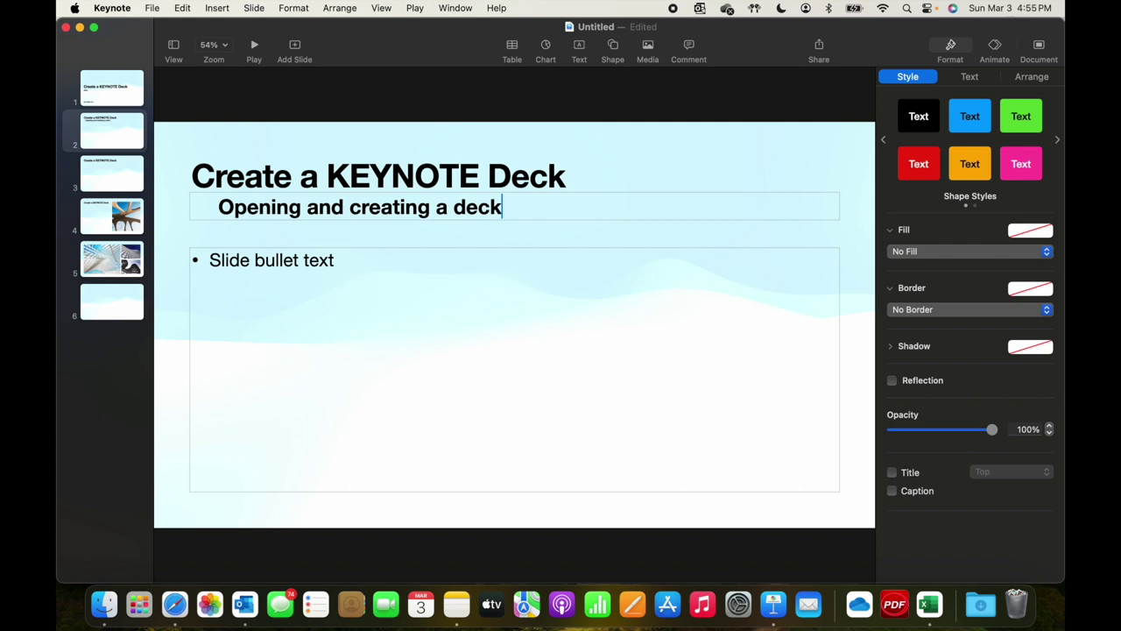
left_click(362, 268)
Step: Type the first bullets 'Use Spotlight to find and open KEYNOTE' and 'Set aspect ratio'
left_click(344, 263)
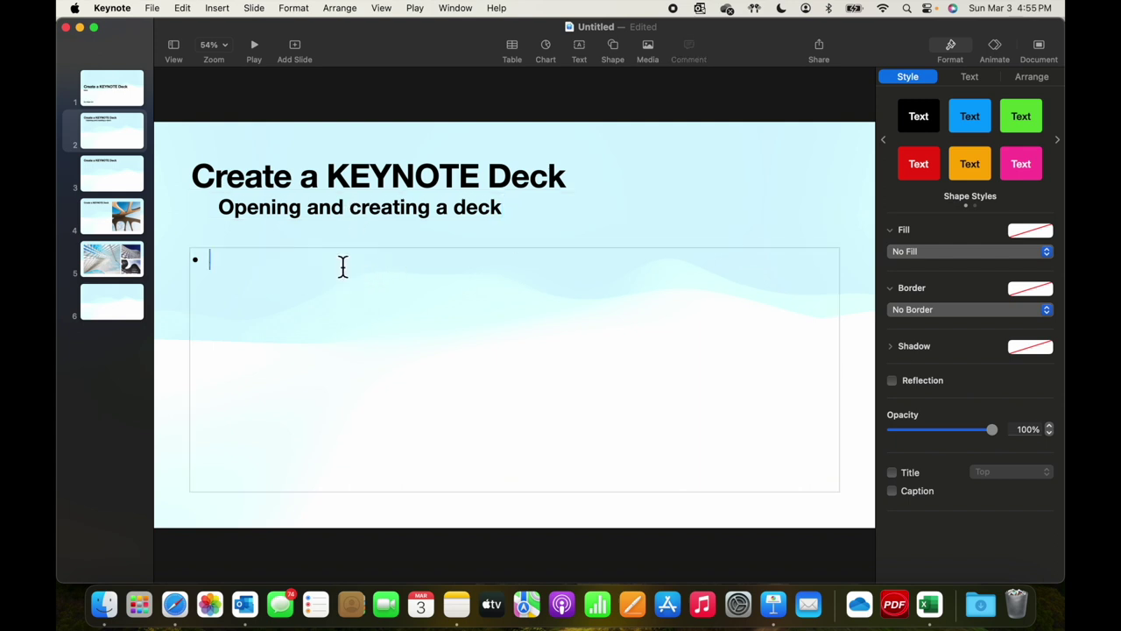
type("Use Soo")
key("BackSpace")
key("BackSpace")
type("po")
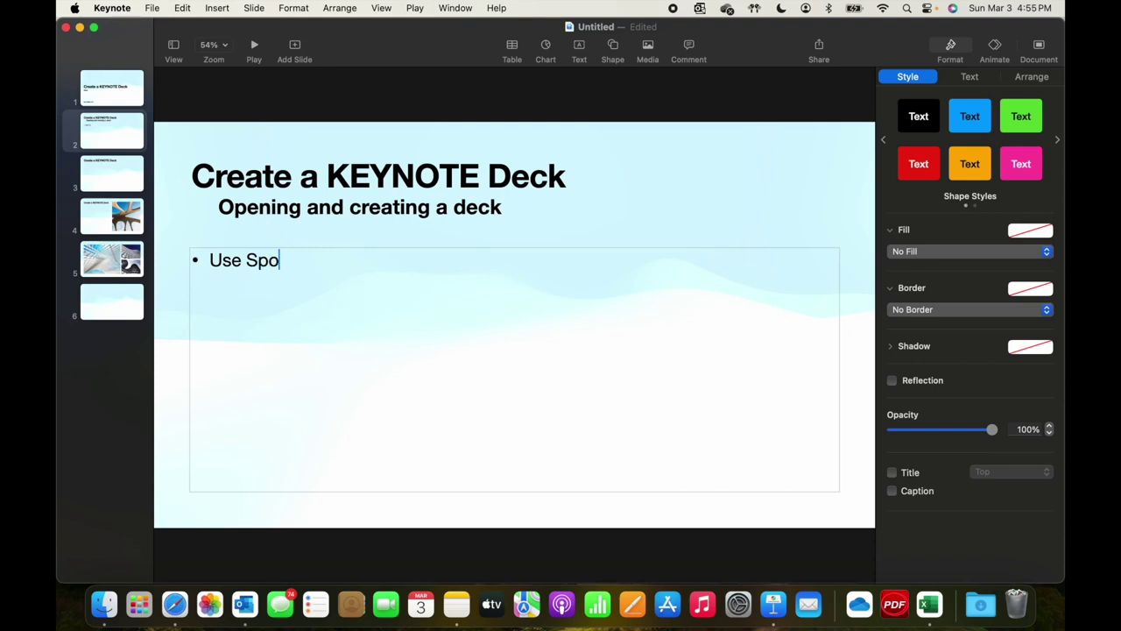
type("tslight to ")
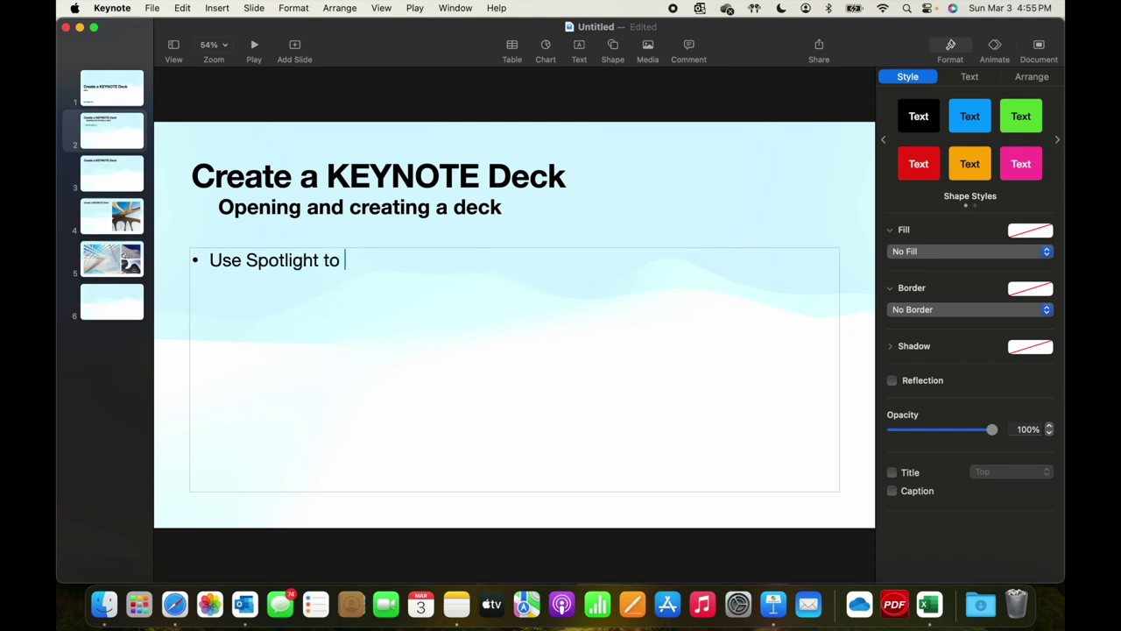
type("find and open")
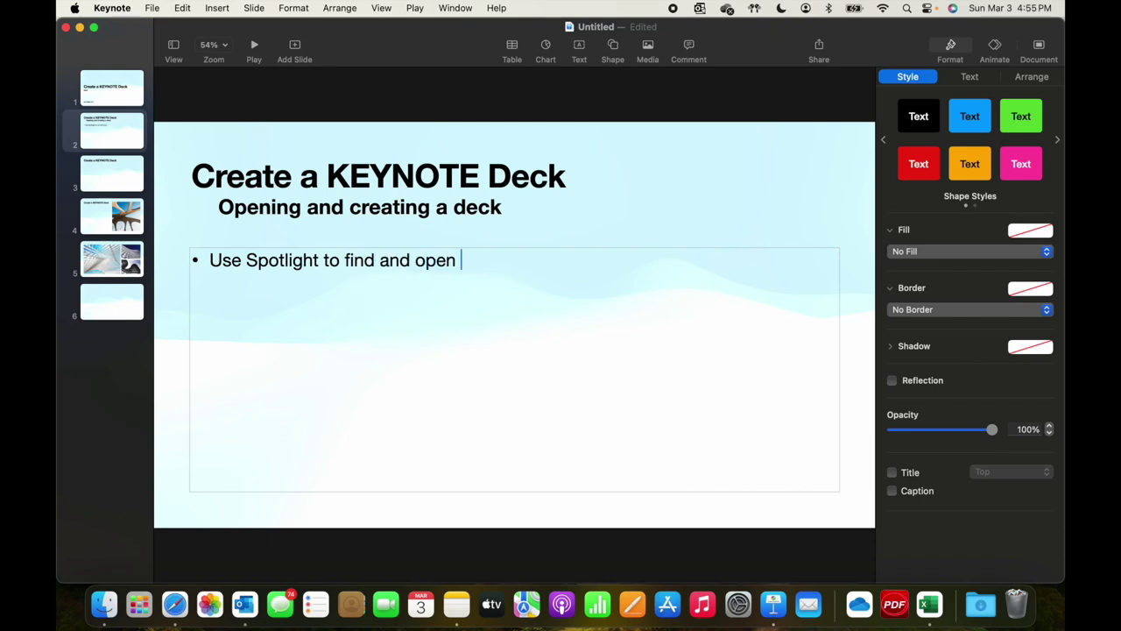
type(" KEYNOTE")
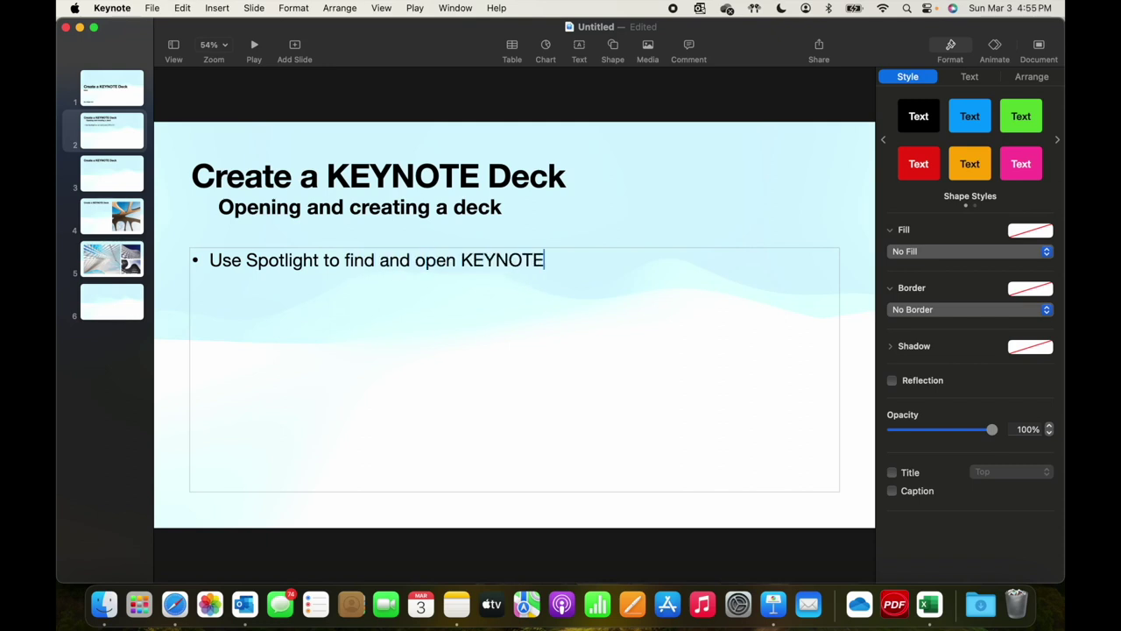
key("Return")
type("Set w")
key("BackSpace")
type("aspect ")
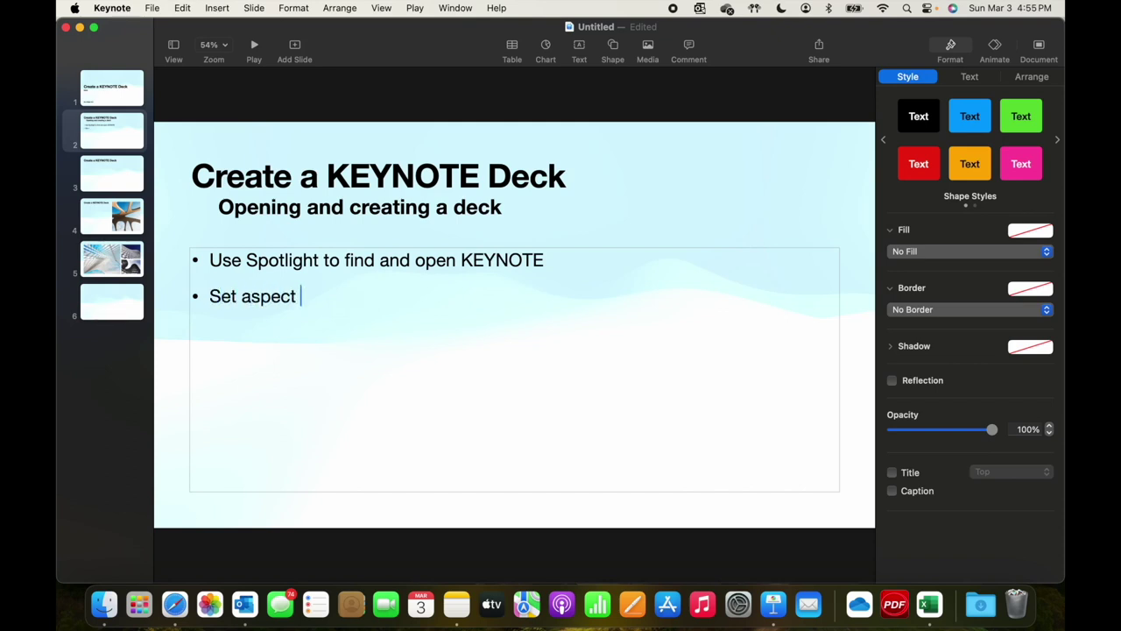
type("ratio")
Step: Add bullets 'Select a Theme', 'Select page options and add as many pages as needed', 'Edit each page', 'Play the deck'
type("Se")
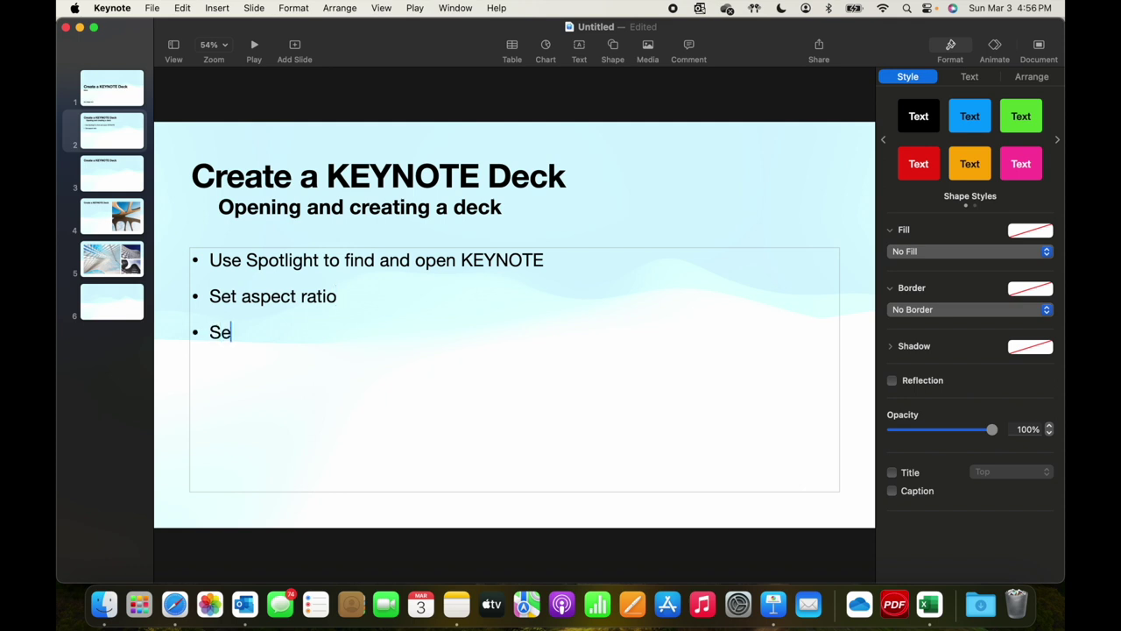
type("lect a Themer")
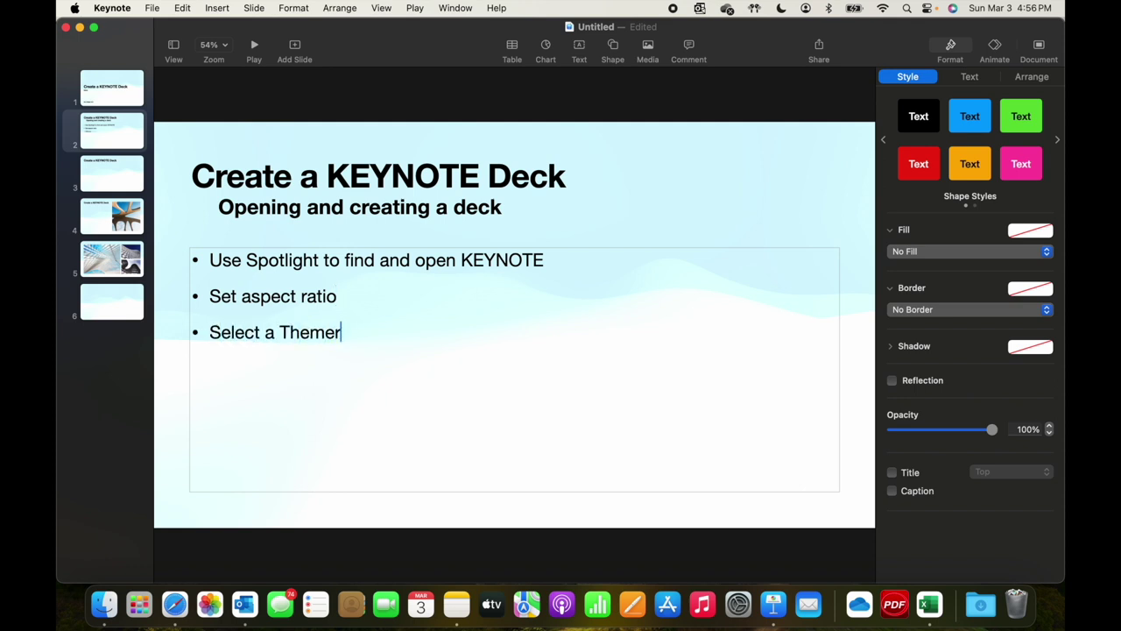
key("Return")
type("L")
key("BackSpace")
type("Look at")
key("BackSpace")
key("BackSpace")
key("BackSpace")
key("BackSpace")
key("BackSpace")
key("BackSpace")
key("BackSpace")
key("BackSpace")
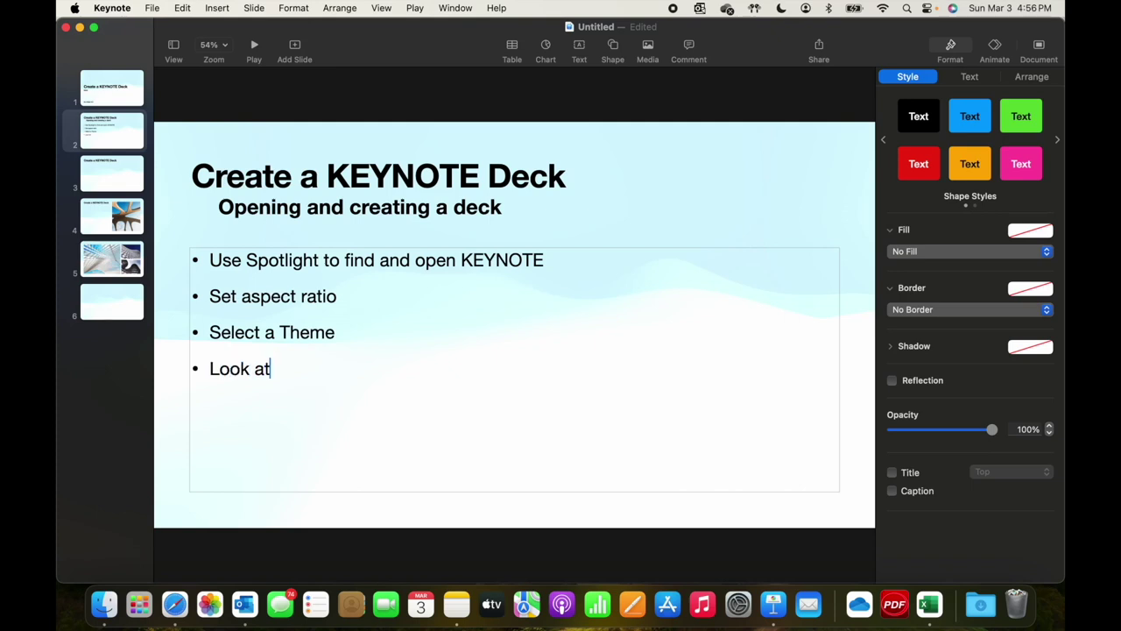
type("Sel")
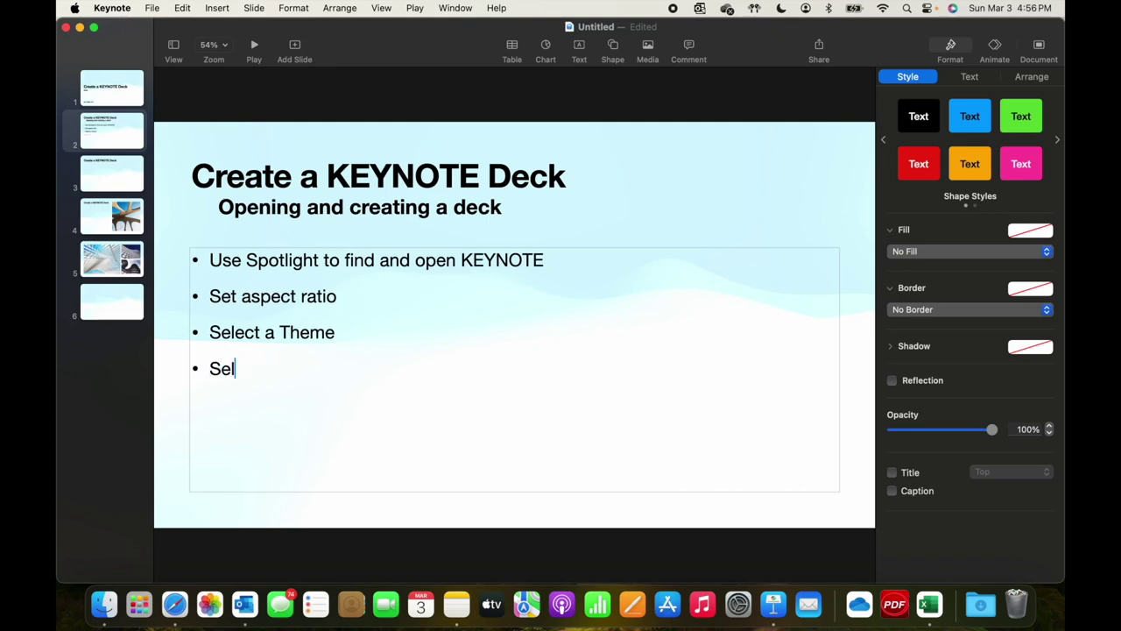
type("ect page option")
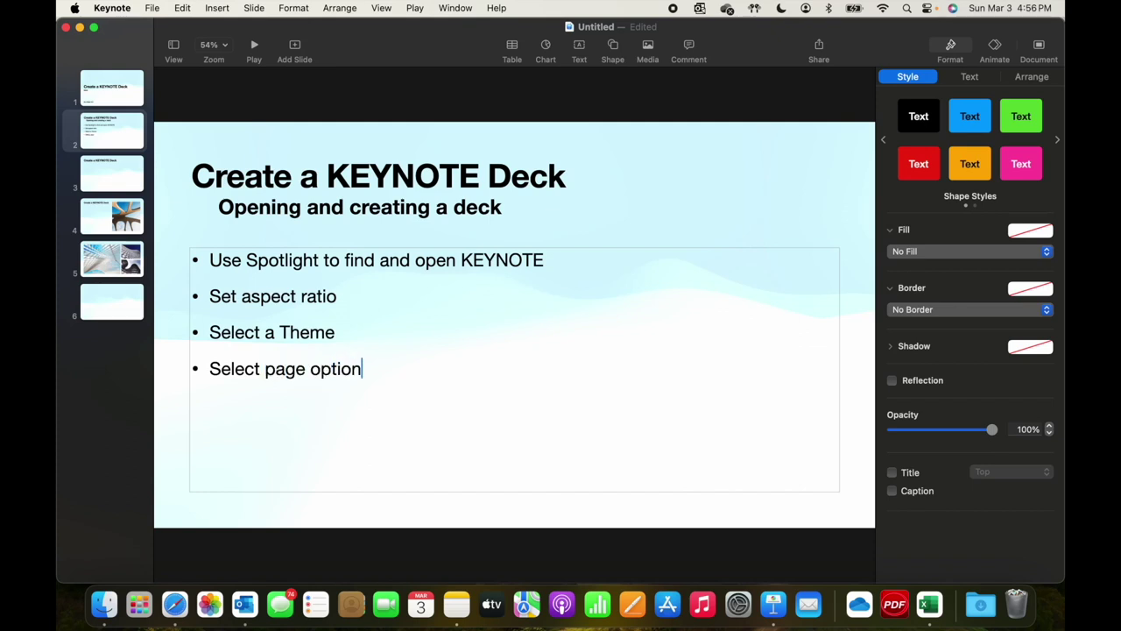
type("s and asdd as")
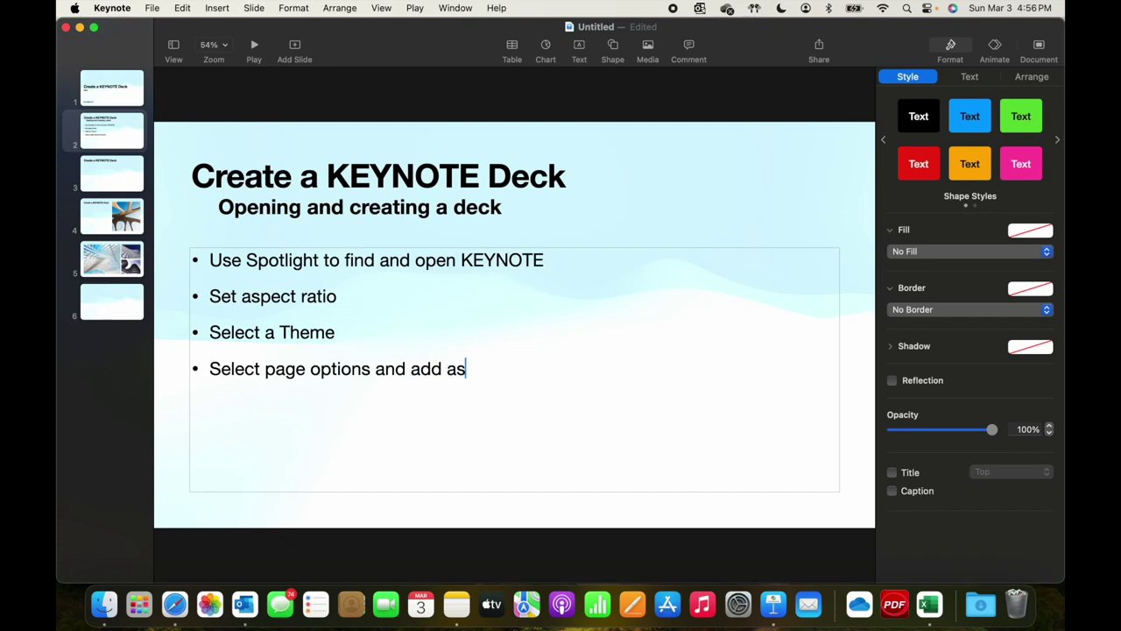
type(" many pages as needed")
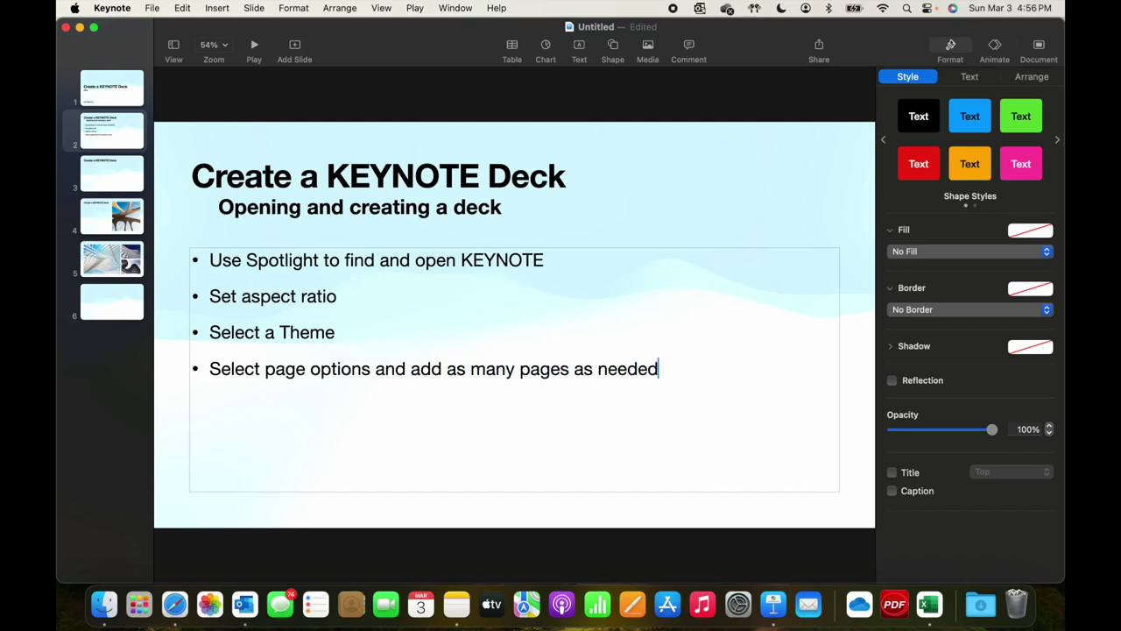
key("Return")
type("Edit eac")
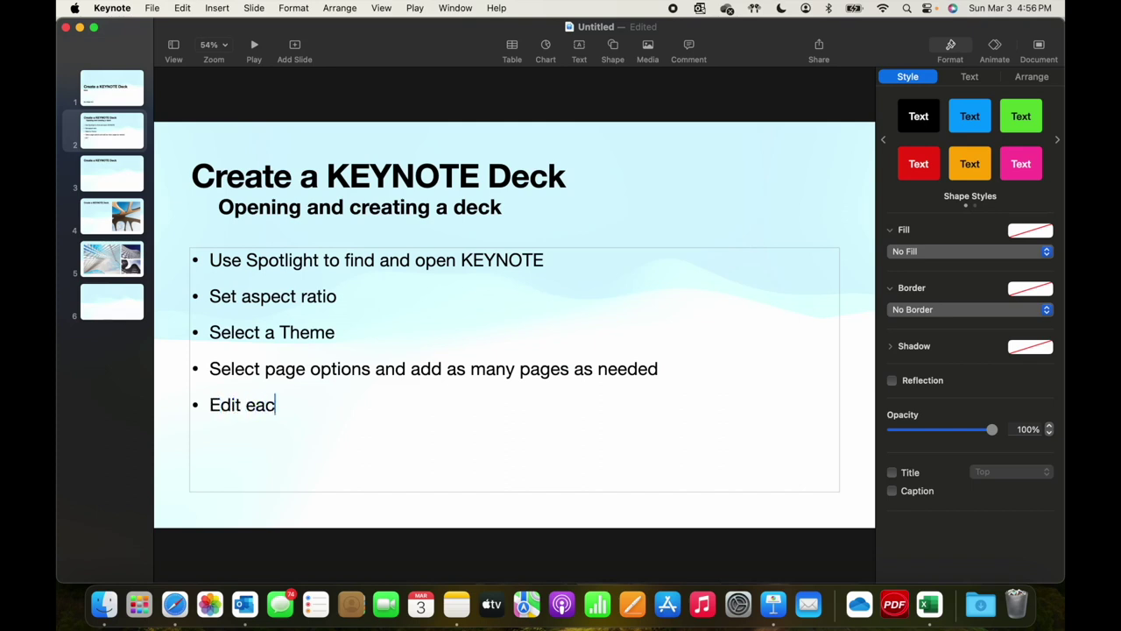
type("h page ")
type("Play")
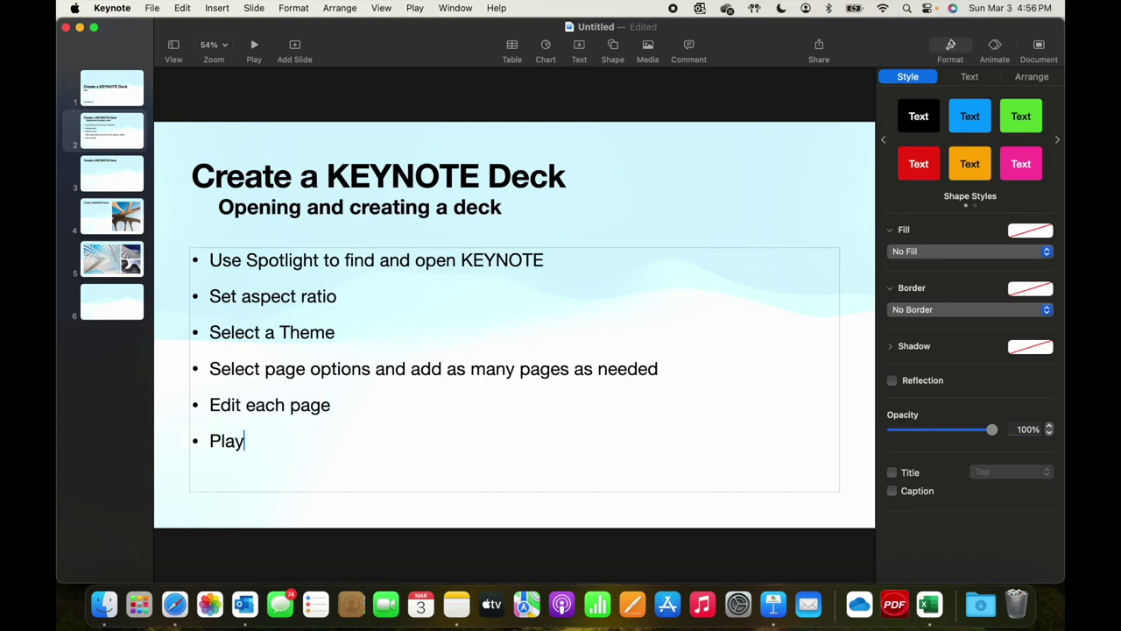
type(" the deck")
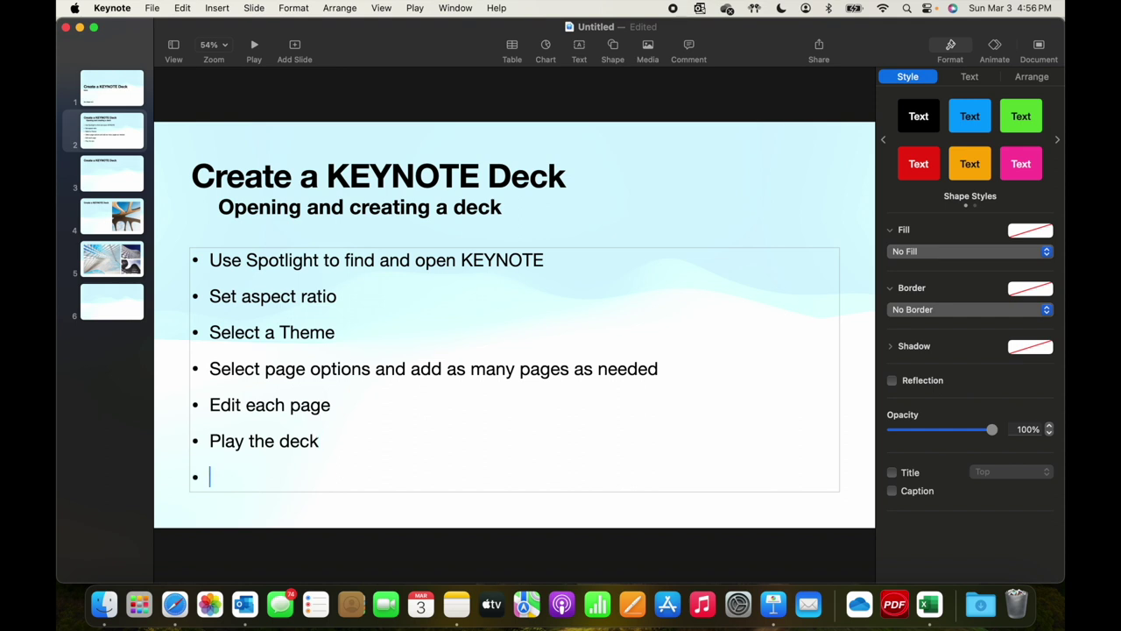
key("BackSpace")
Step: Compare slides 2 and 3 in the navigator, ending on slide 3
left_click(99, 182)
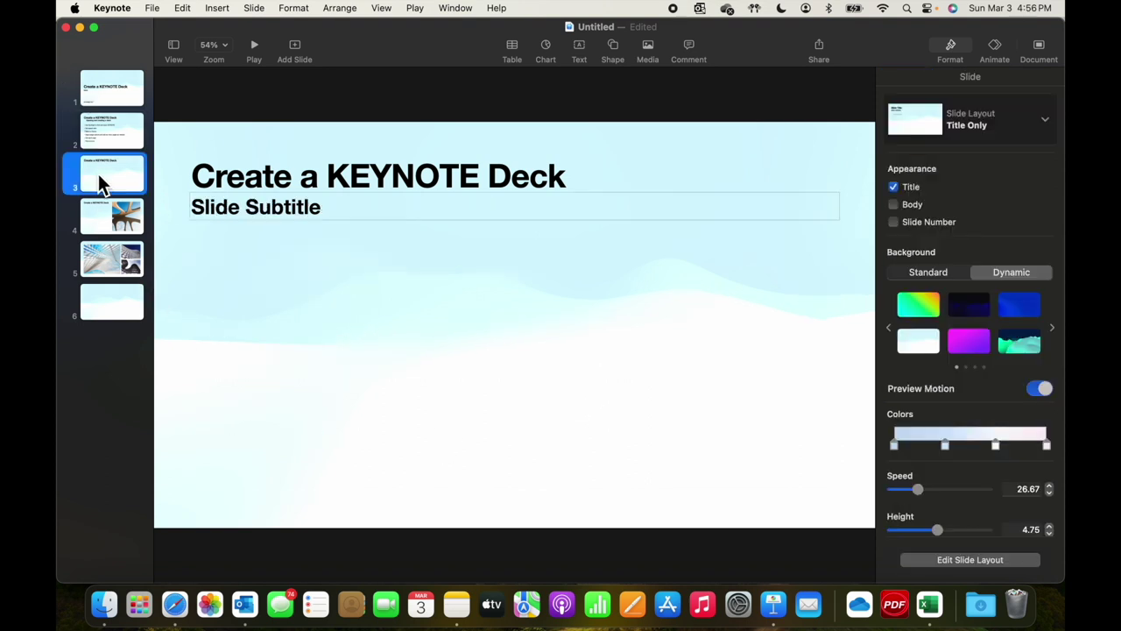
left_click(102, 136)
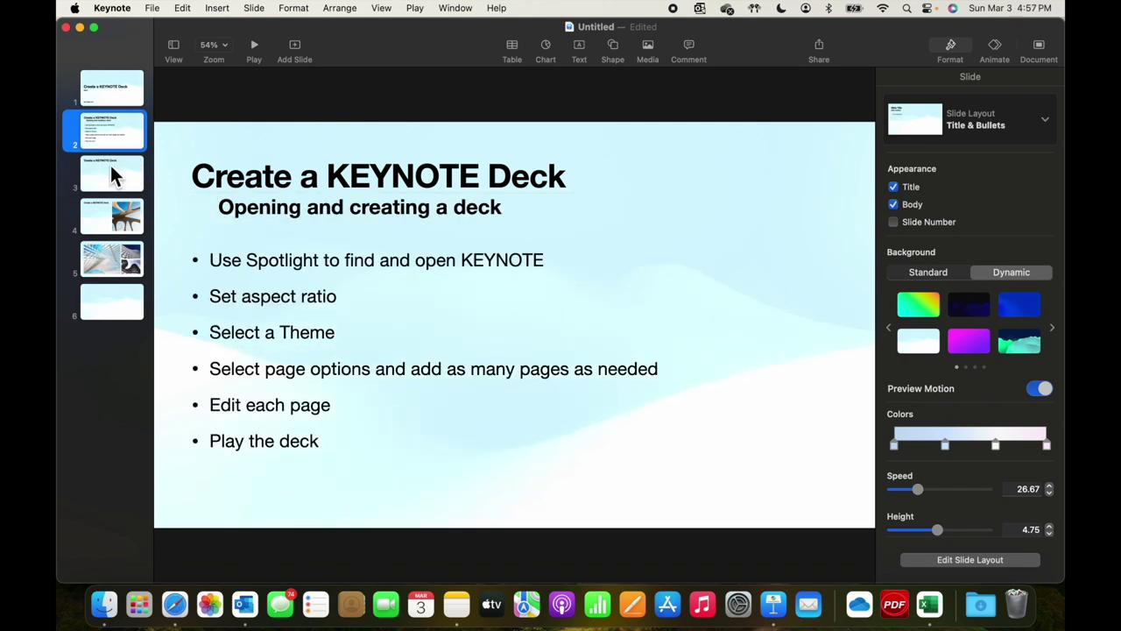
left_click(114, 175)
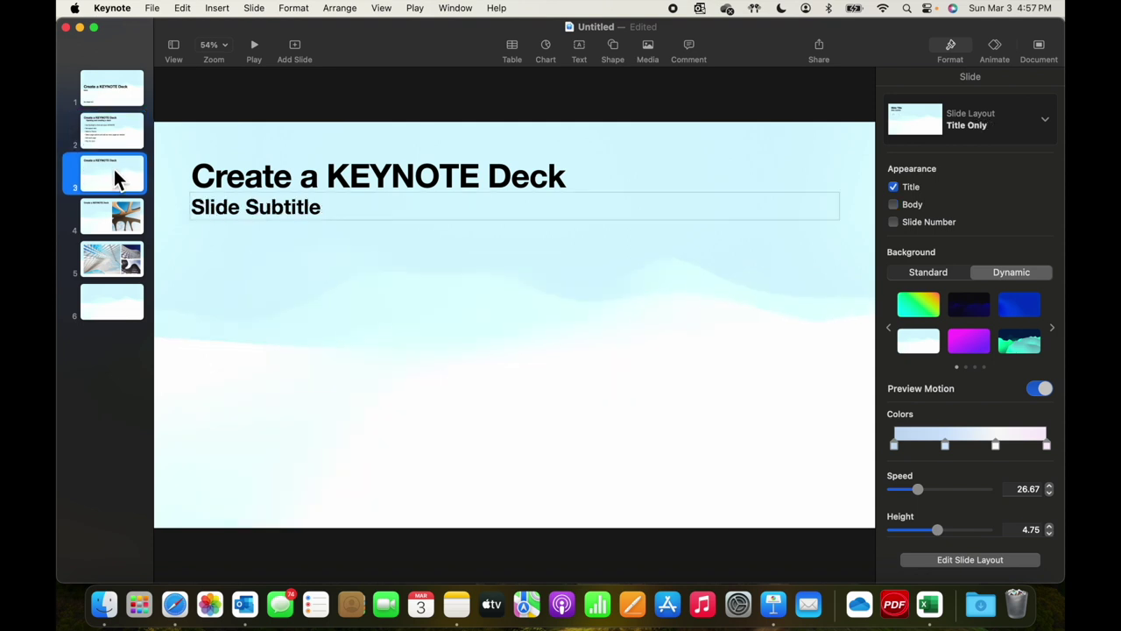
left_click(112, 125)
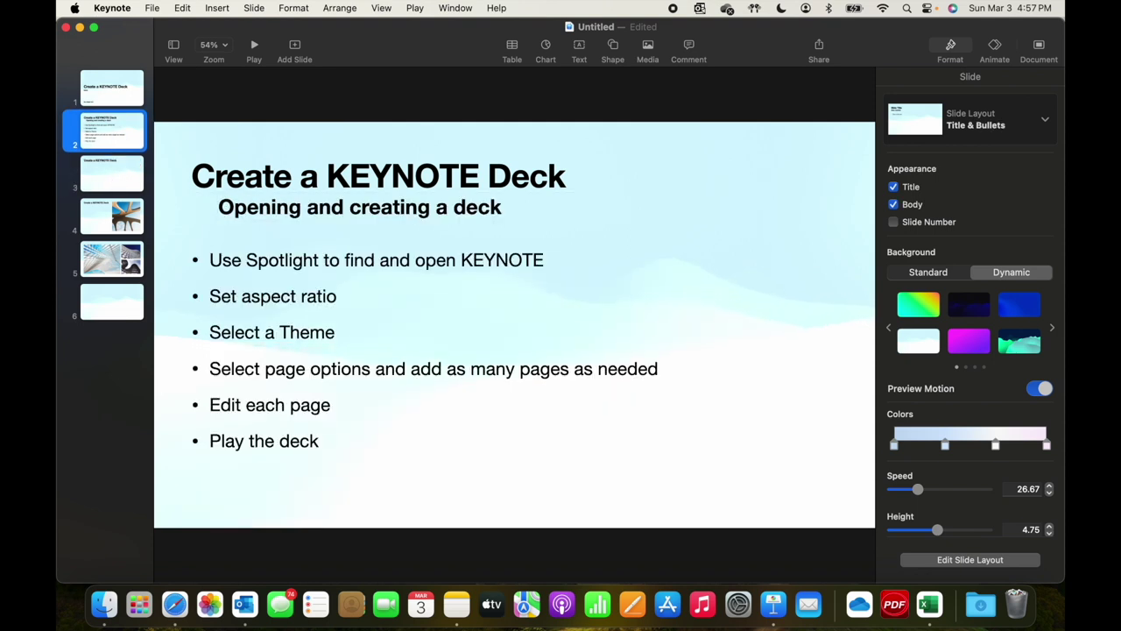
left_click(107, 171)
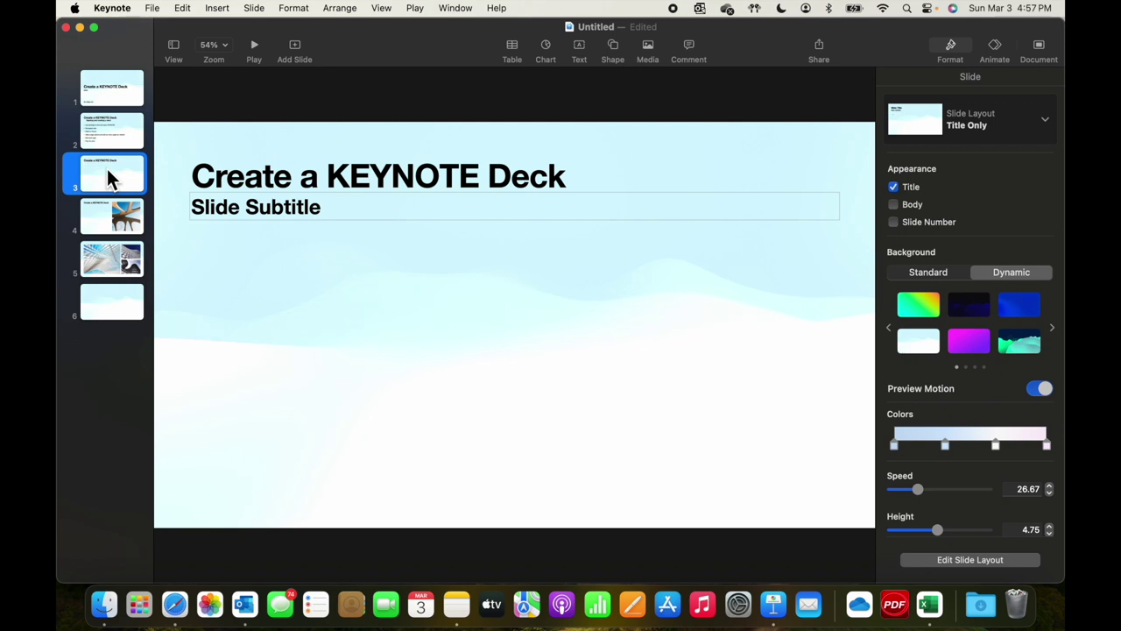
Step: Replace slide 3's subtitle placeholder with 'Editing each page'
left_click(336, 210)
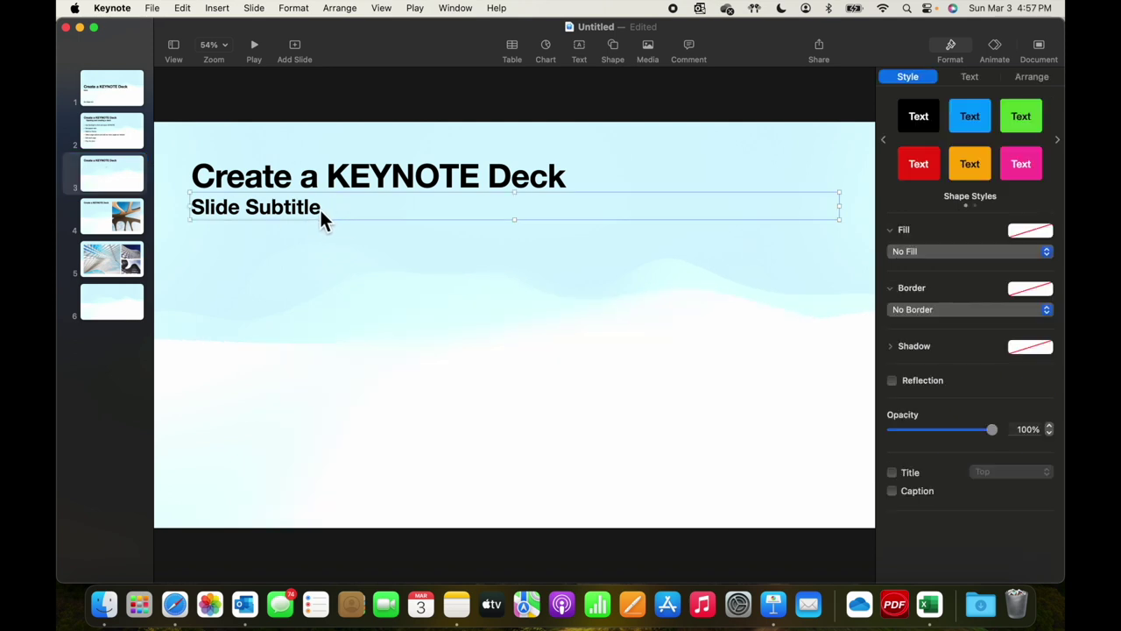
left_click(319, 215)
type("Ediin")
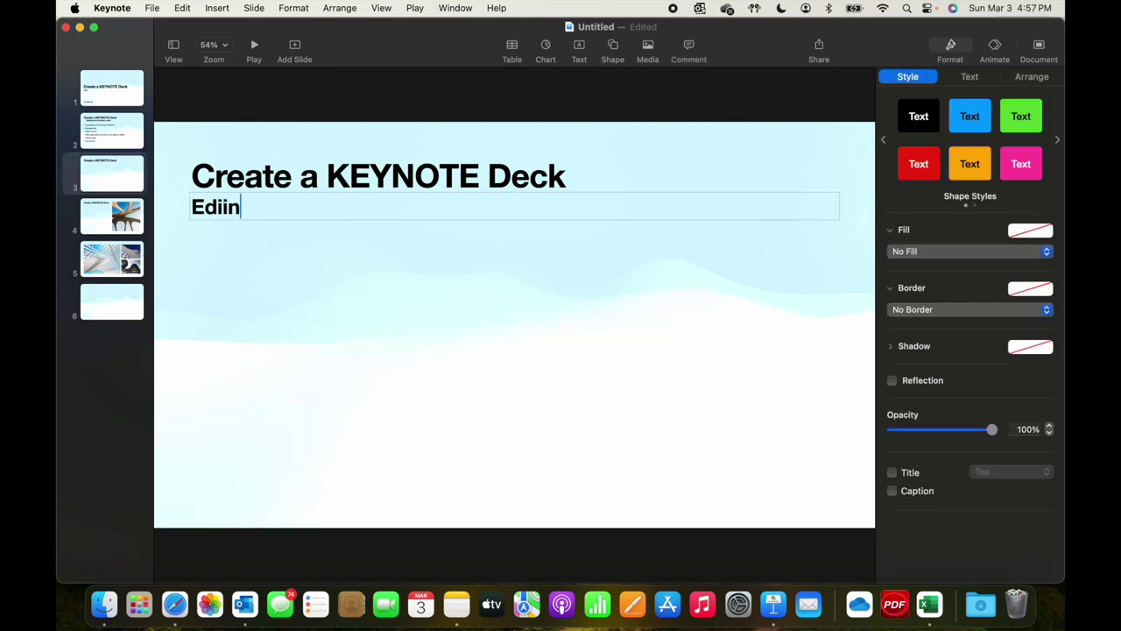
key("BackSpace")
key("BackSpace")
type("ting each page")
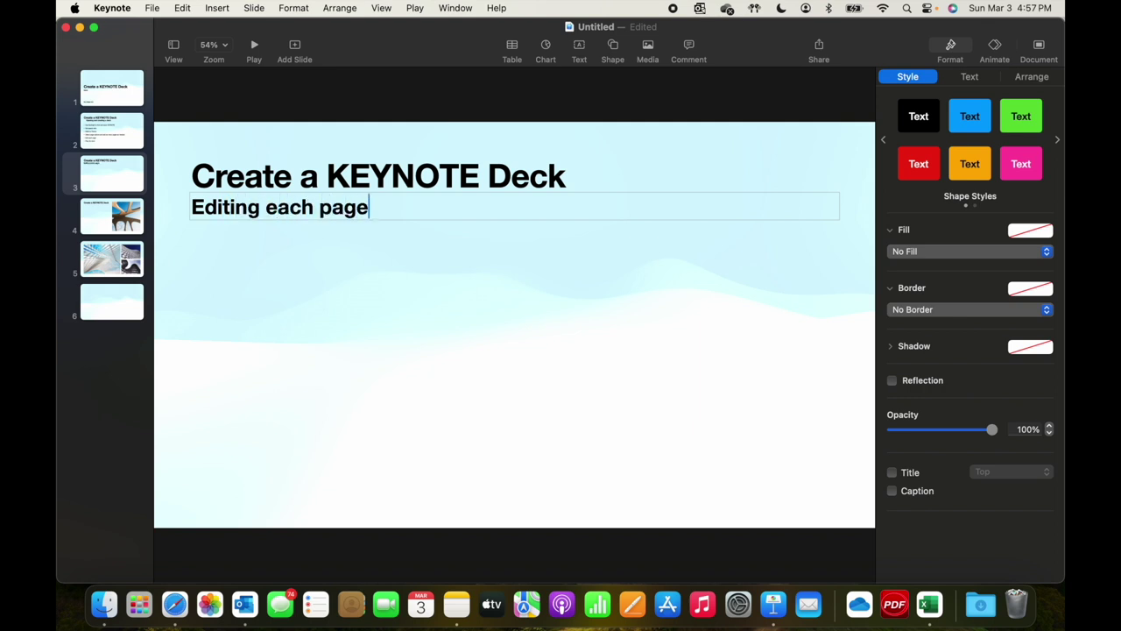
left_click(380, 363)
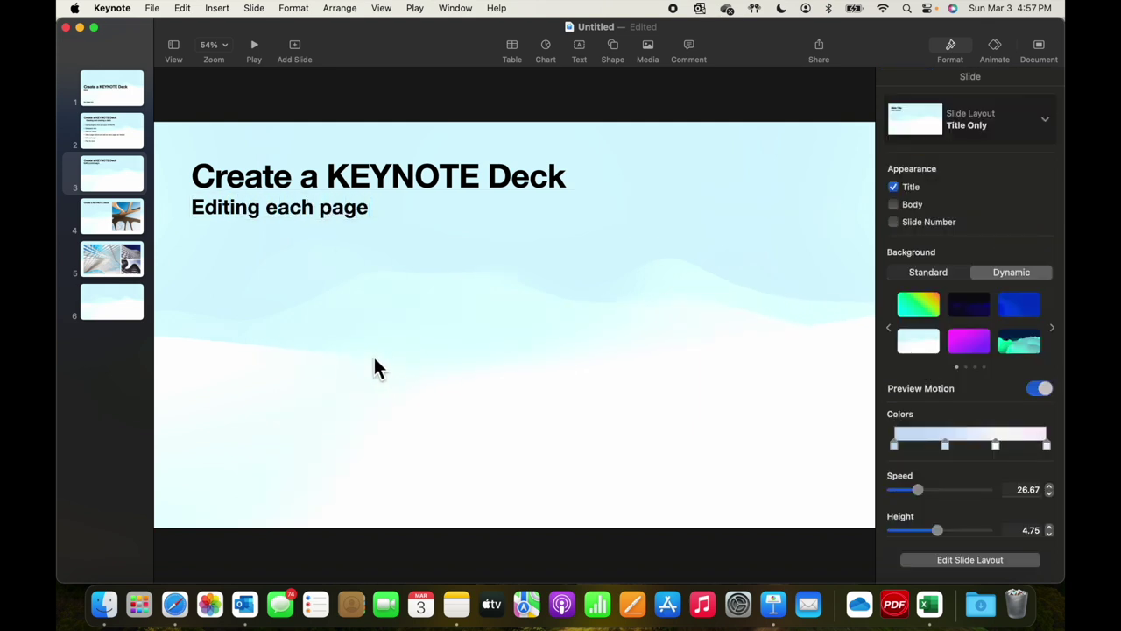
left_click(613, 48)
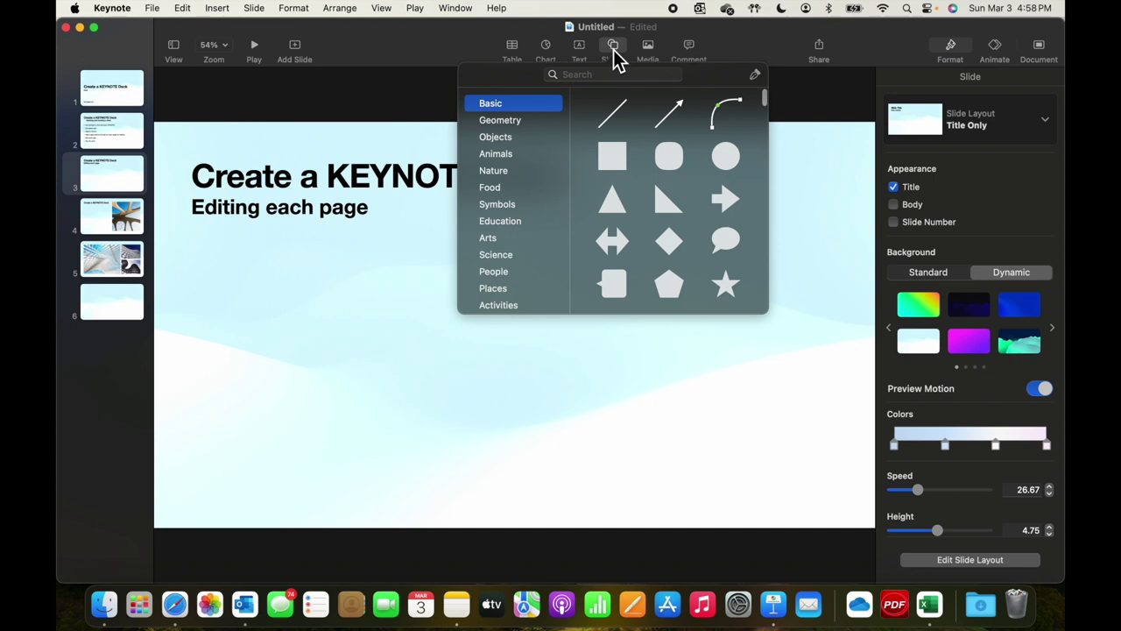
Step: Insert a rounded square and enlarge it into a large square left of centre
left_click(672, 160)
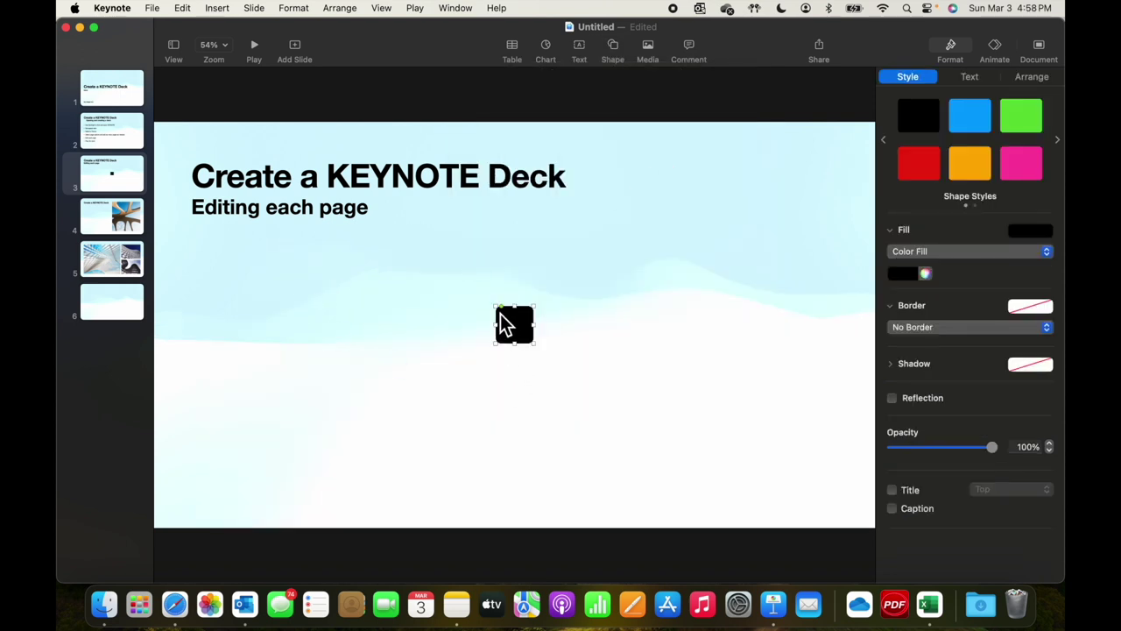
left_click_drag(496, 307, 427, 282)
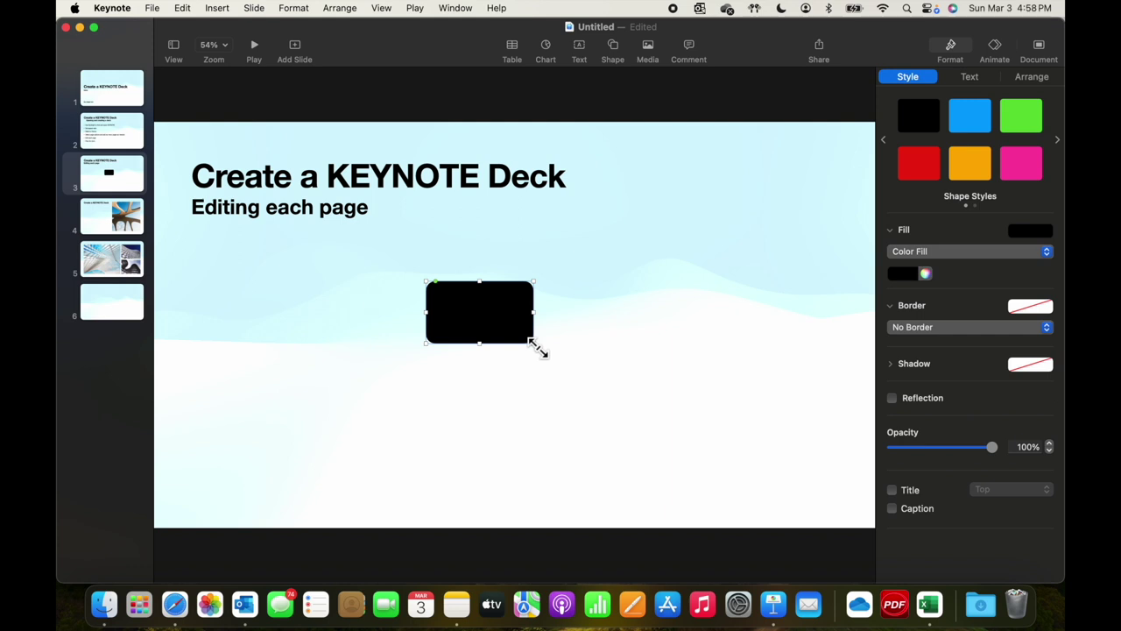
left_click_drag(532, 344, 571, 423)
left_click_drag(522, 389, 401, 375)
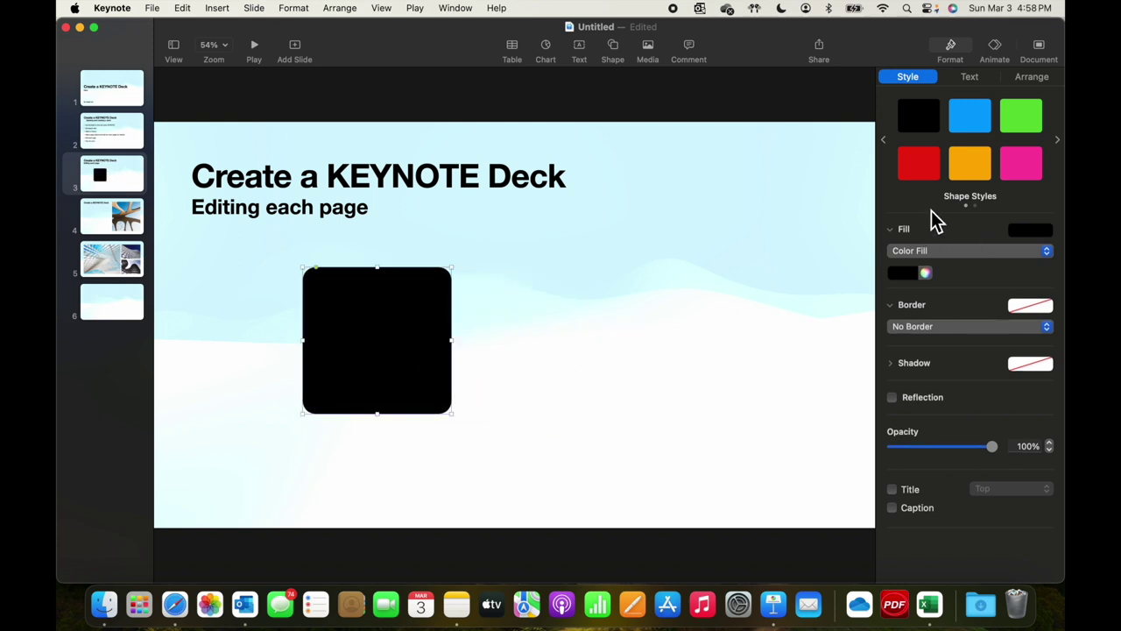
Step: Give the rounded square a blue fill style and a line border
left_click(973, 114)
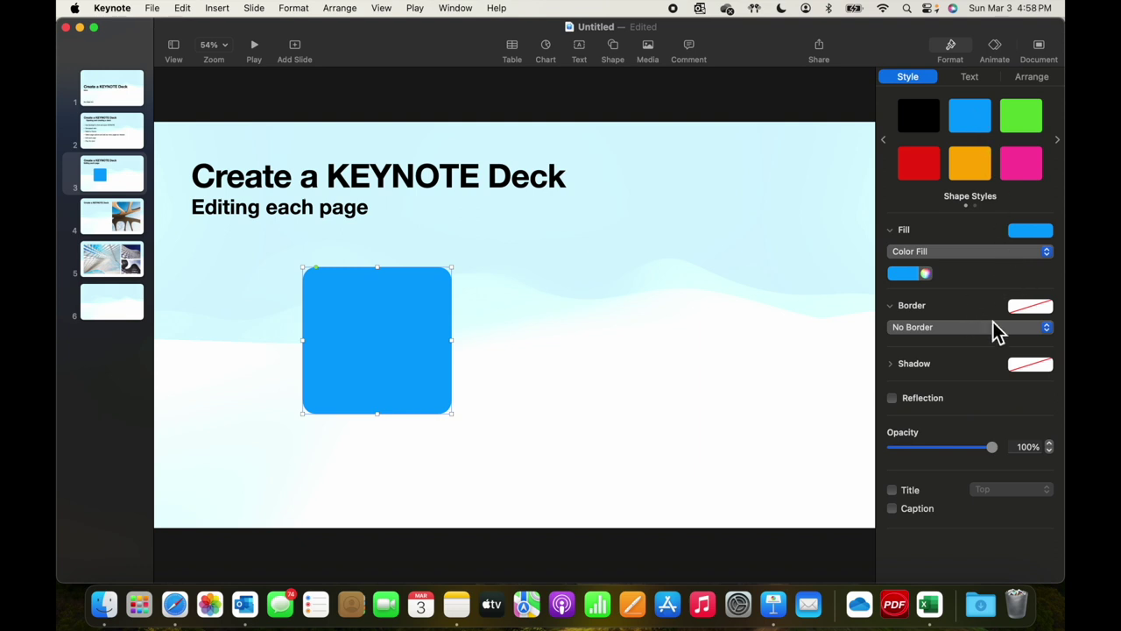
left_click(1049, 328)
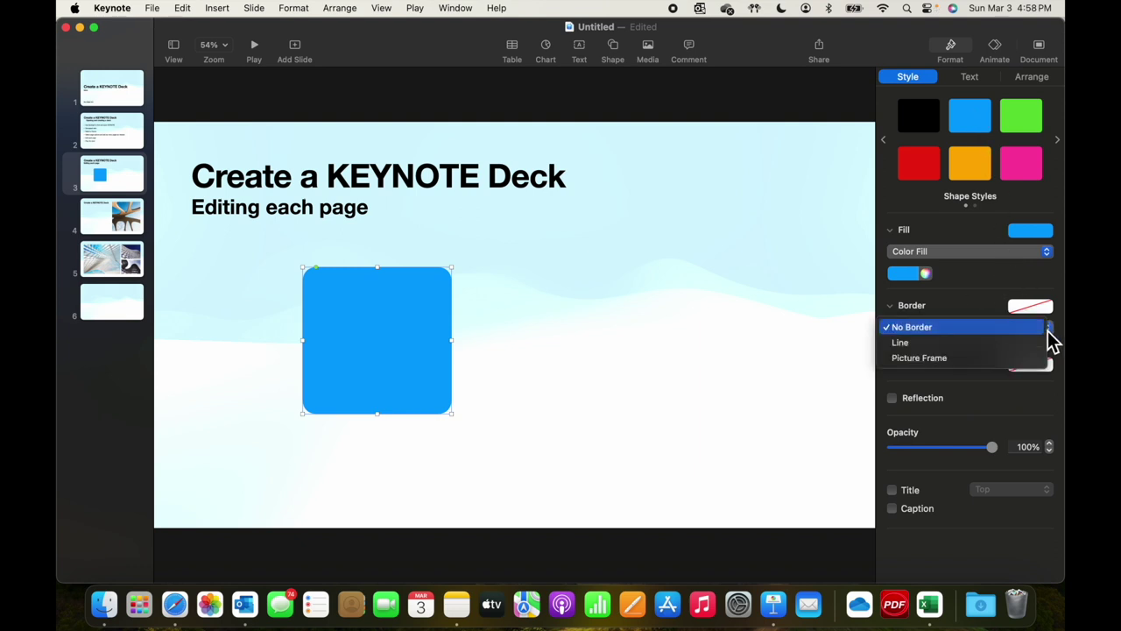
left_click(933, 342)
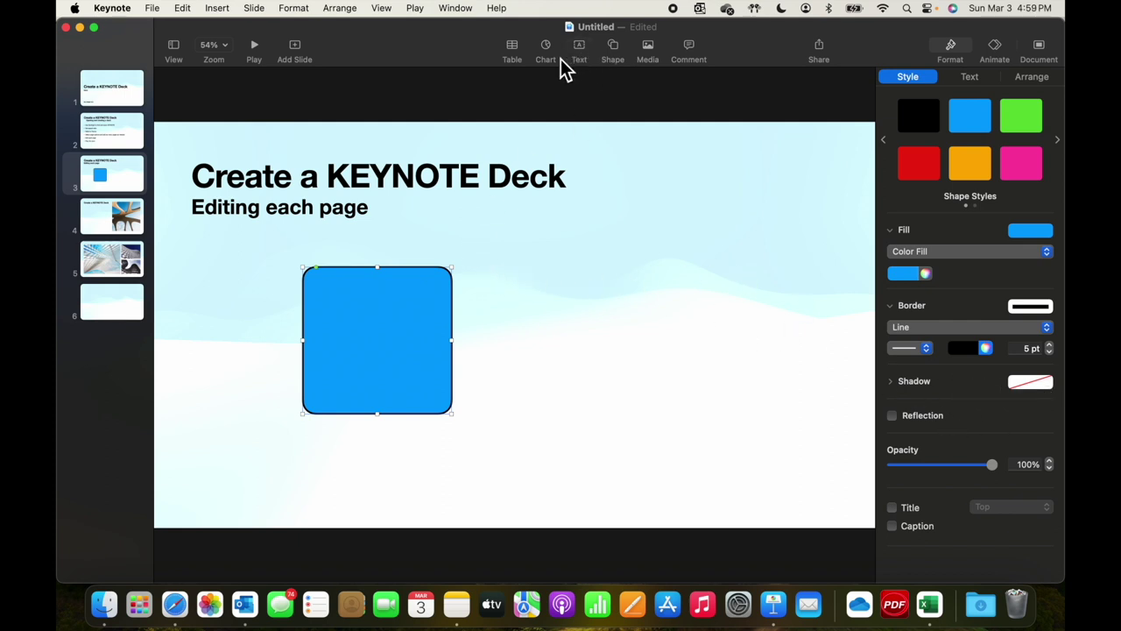
left_click(617, 50)
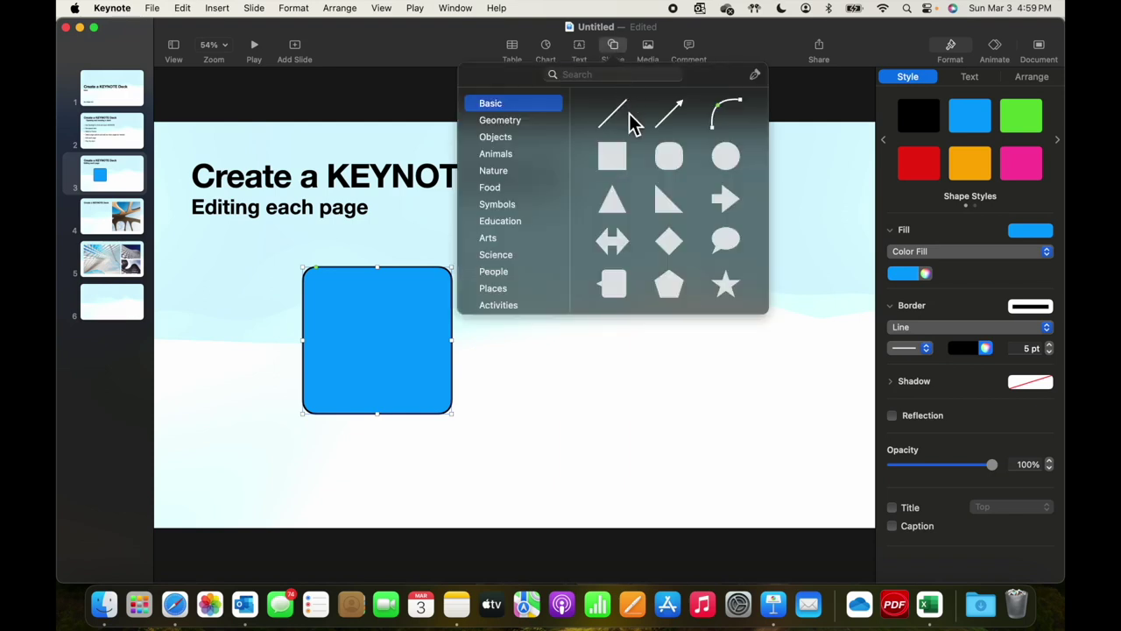
Step: Insert a double-headed arrow, widen it, and place it beside the blue square
left_click(617, 247)
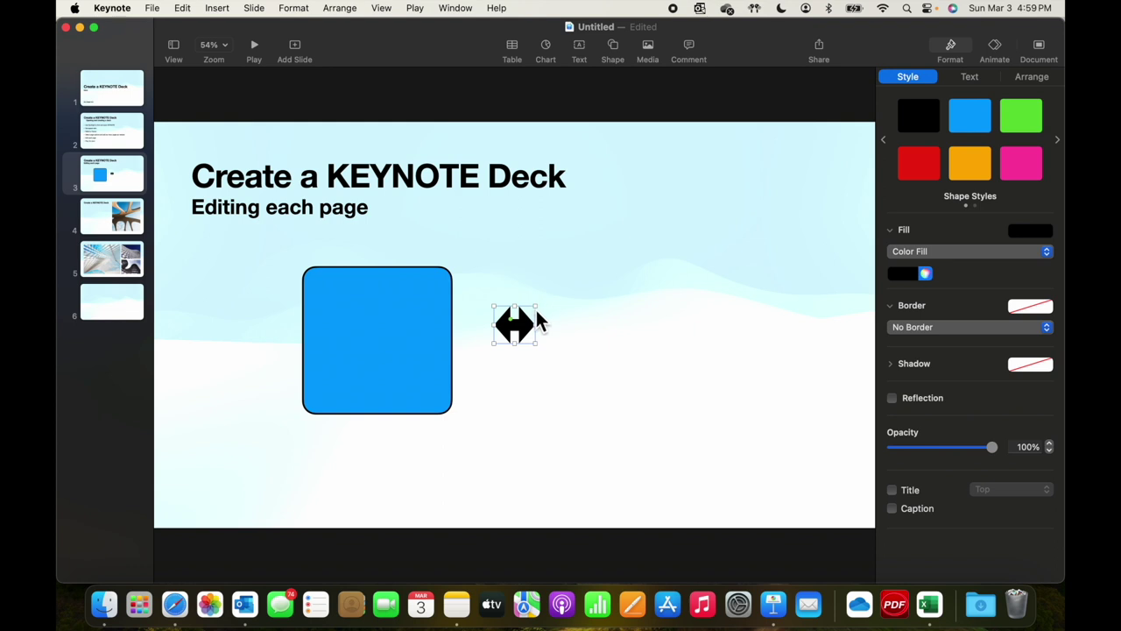
left_click_drag(536, 307, 610, 291)
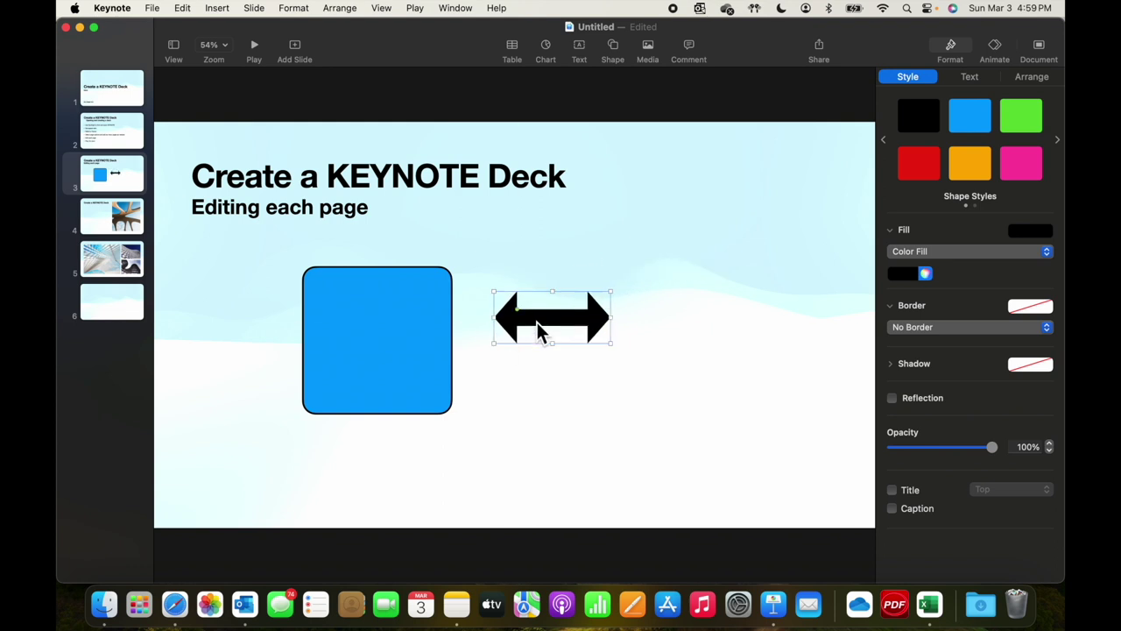
left_click_drag(537, 331, 500, 354)
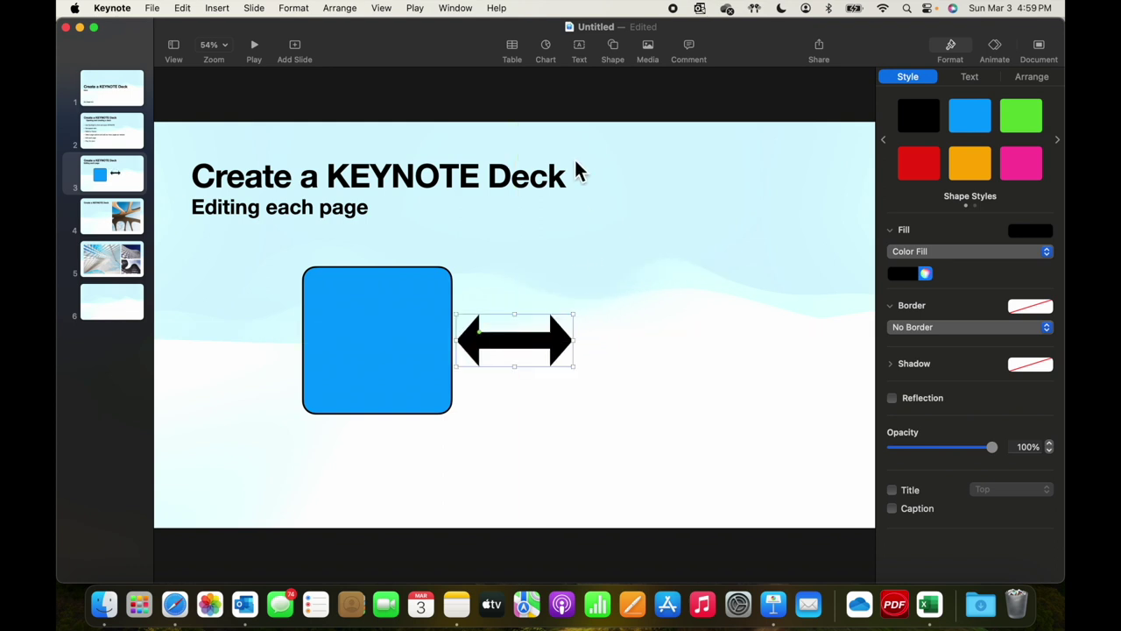
Step: Add a text box above the arrow reading 'Some graphical message'
left_click(580, 49)
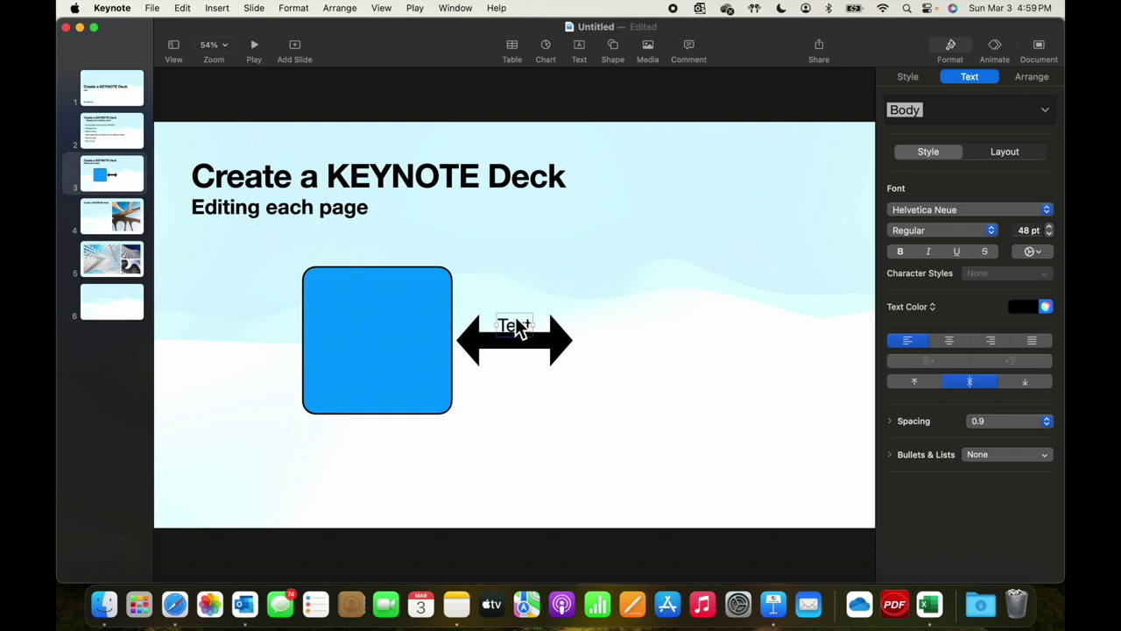
left_click_drag(508, 319, 531, 282)
type("Sone")
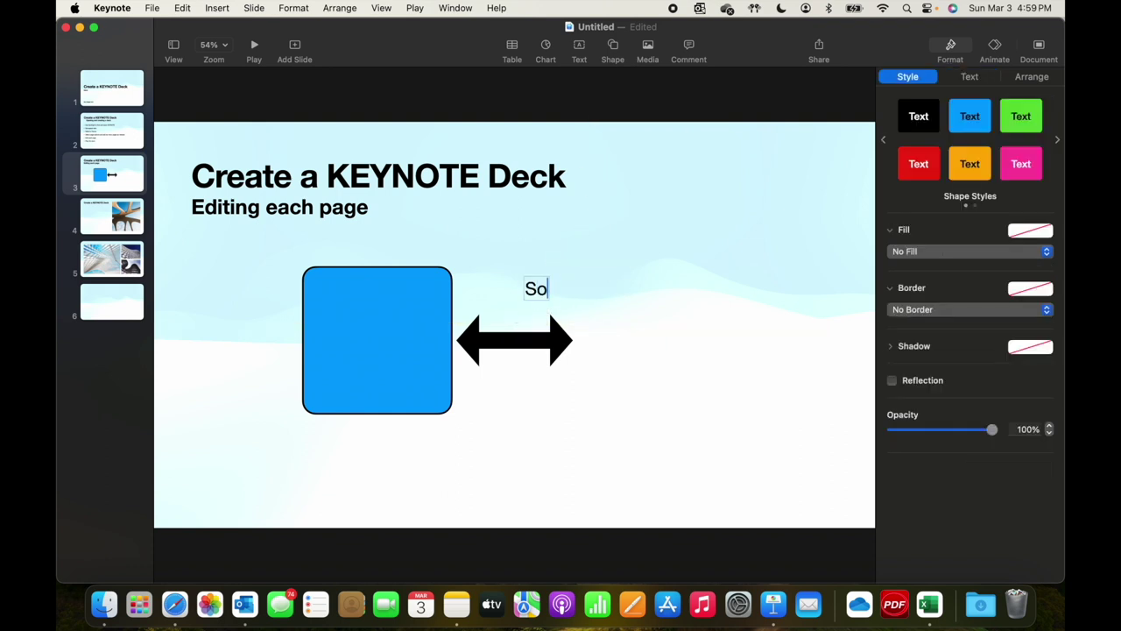
key("BackSpace")
key("BackSpace")
type("me graphical ")
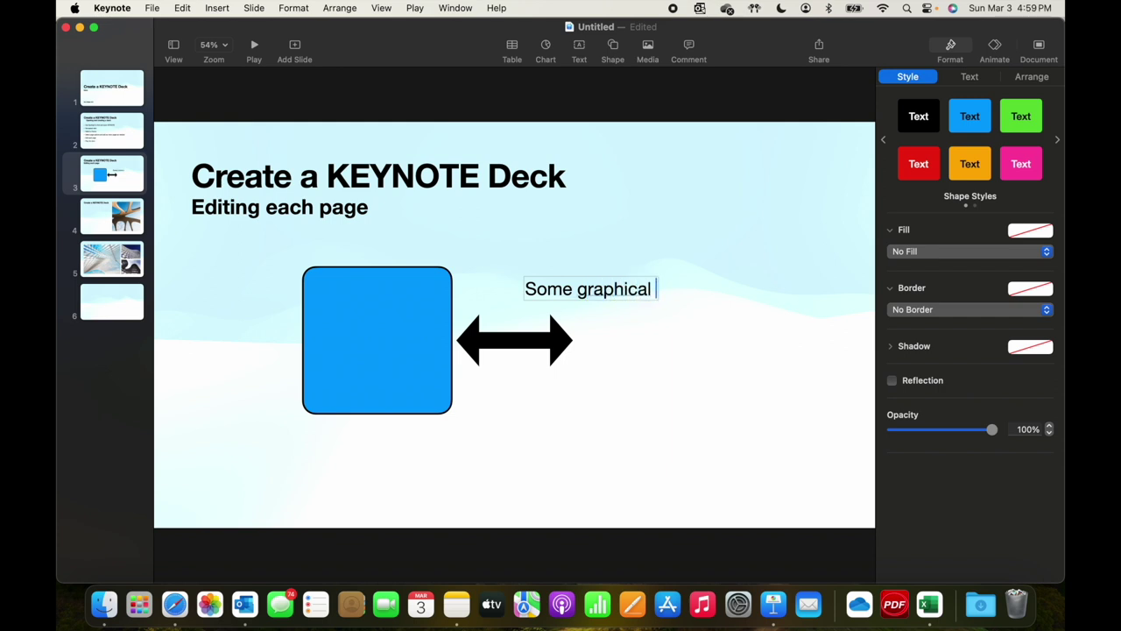
type("message")
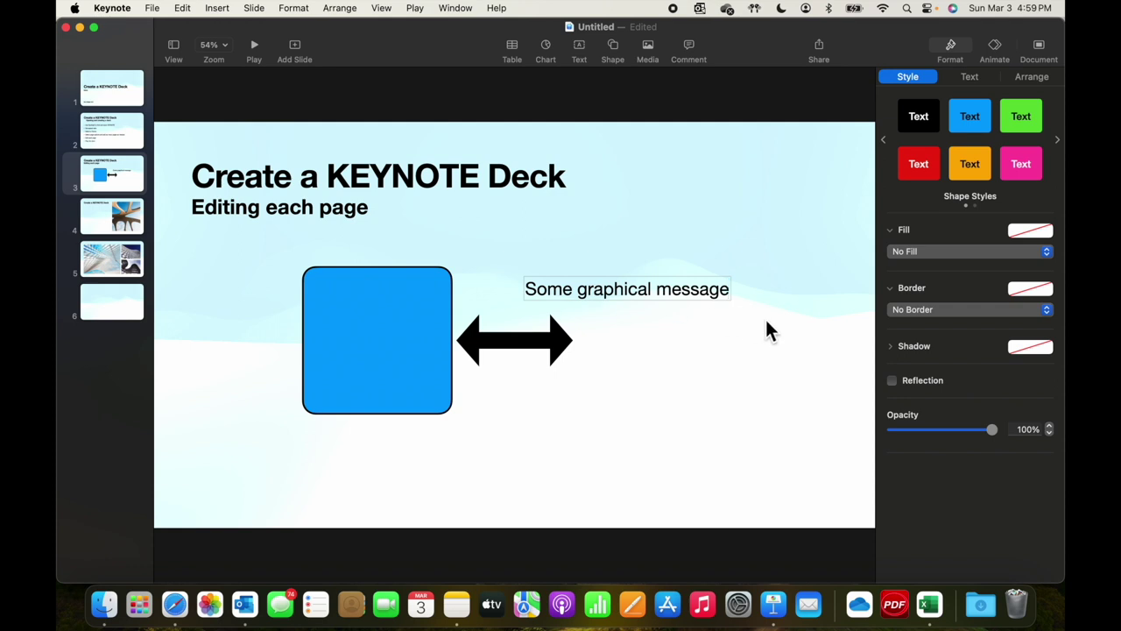
Step: On slide 4, change the subtitle to 'Image Replacement' and select the photo
left_click(131, 226)
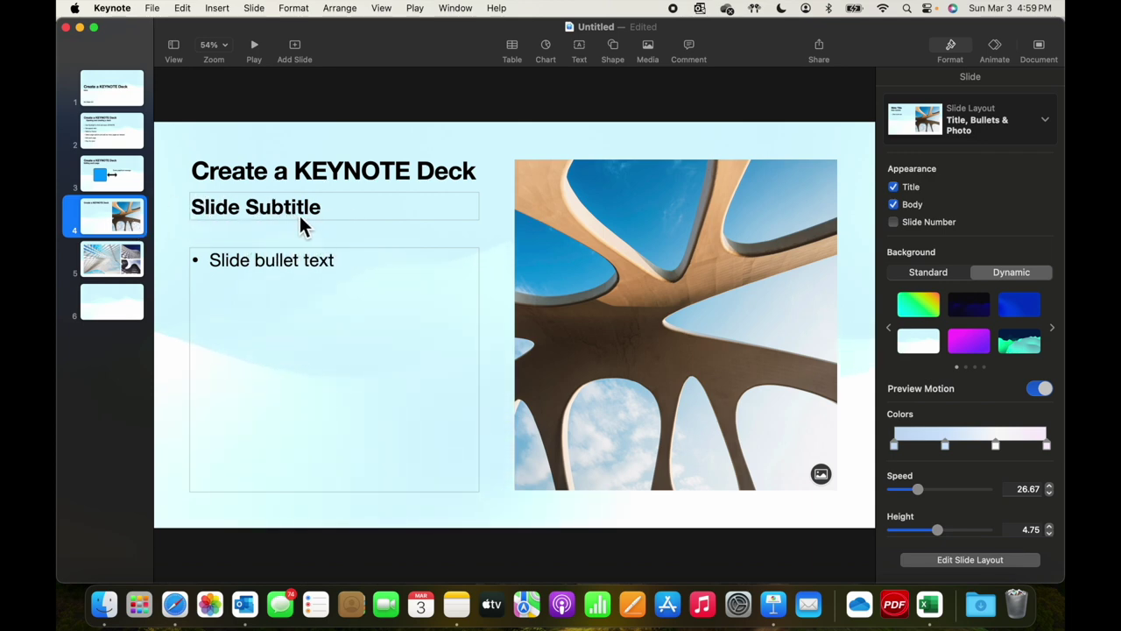
left_click(332, 211)
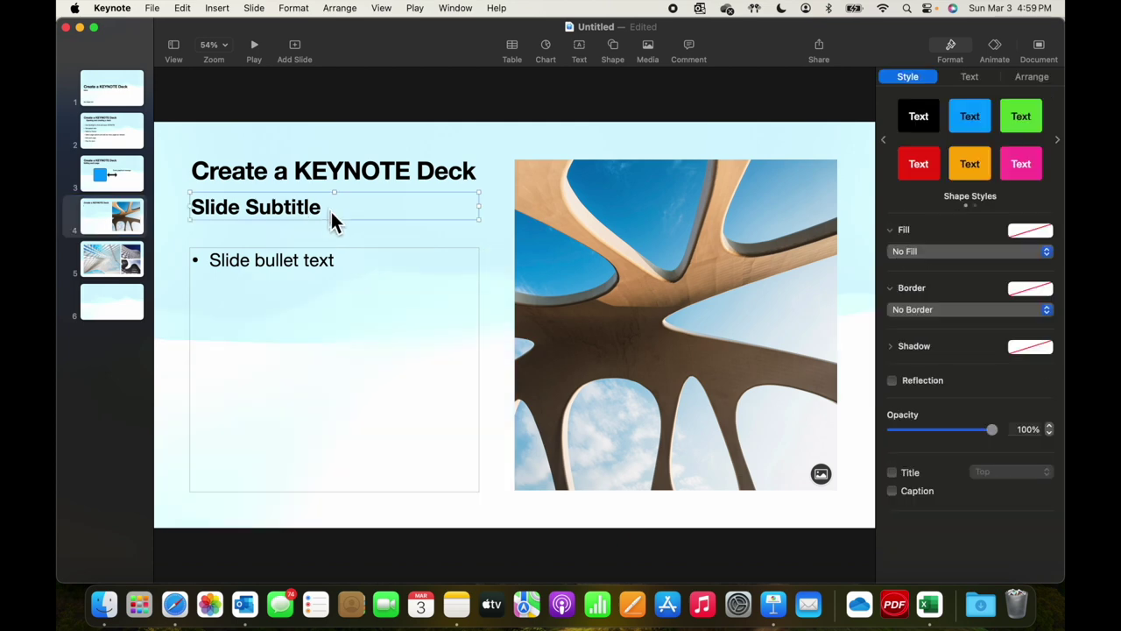
left_click(326, 215)
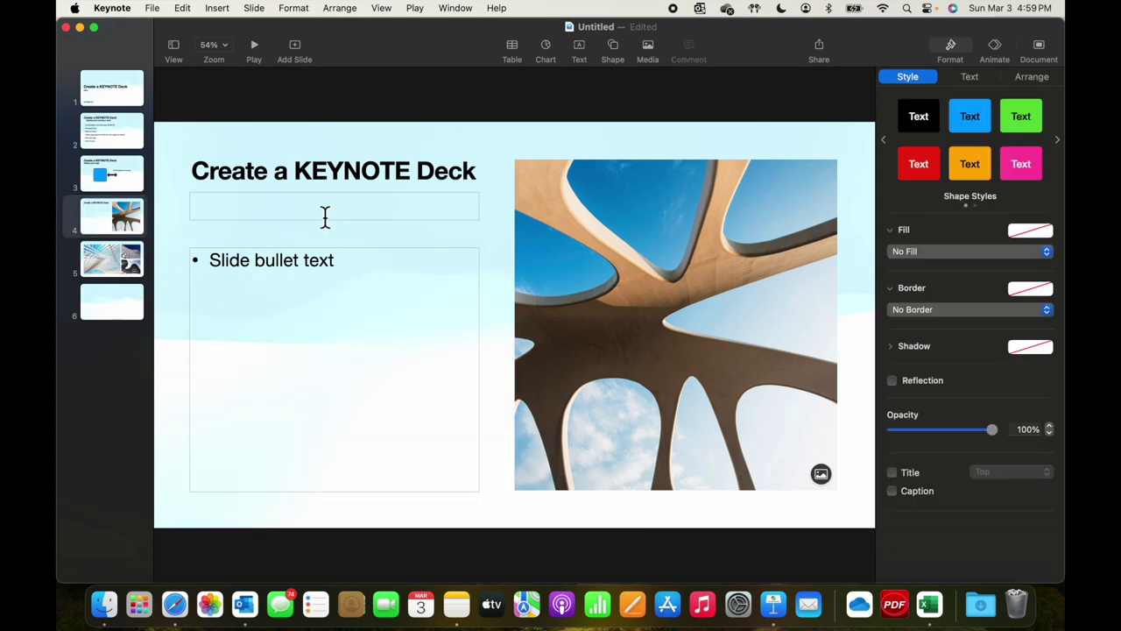
type("Image A")
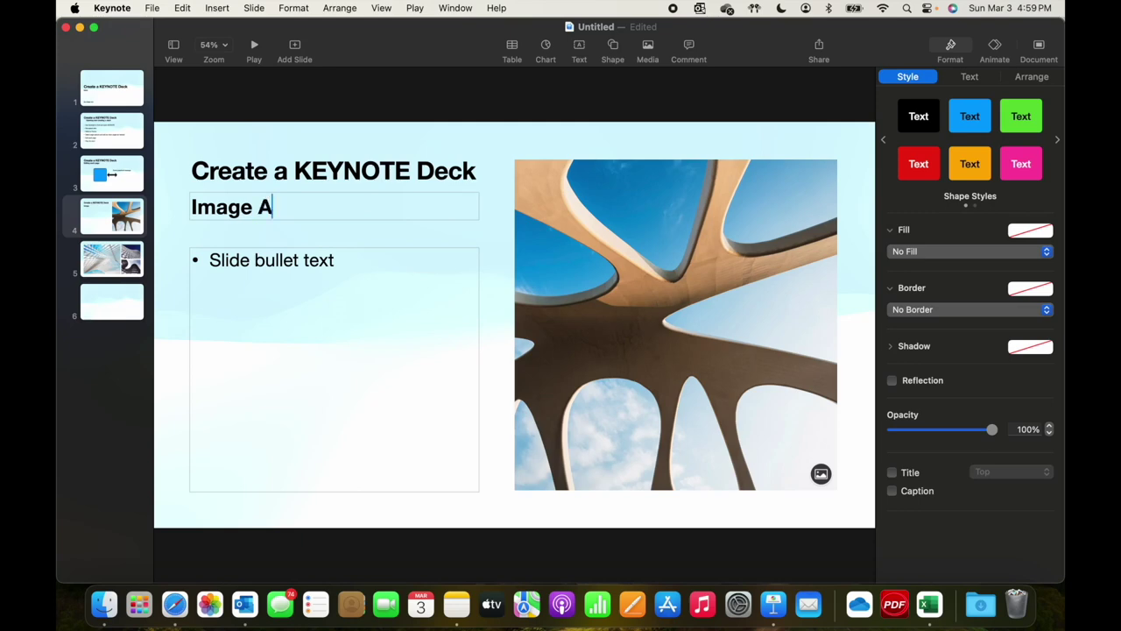
key("BackSpace")
type("Replacement")
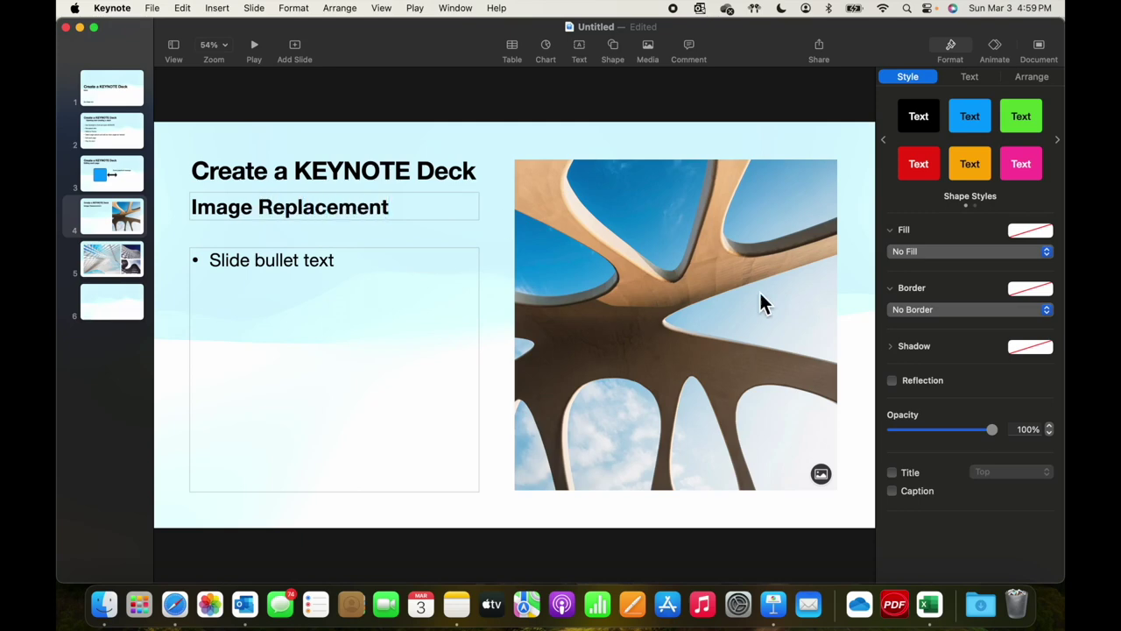
left_click(668, 305)
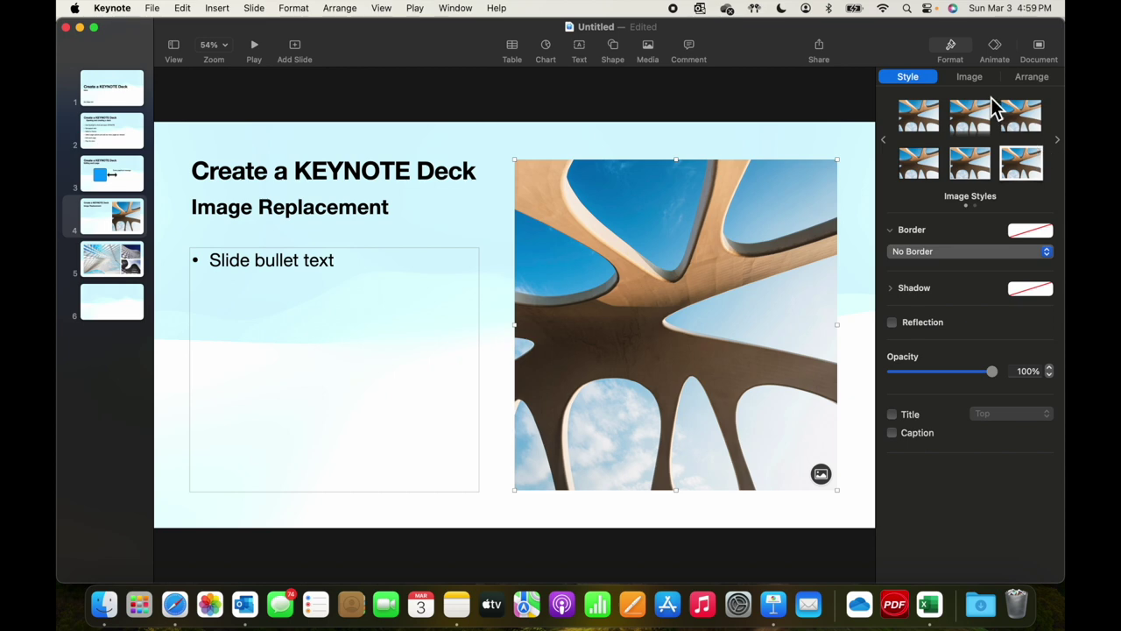
Step: Replace slide 4's photo with Python Logo.png and shrink it slightly
left_click(972, 78)
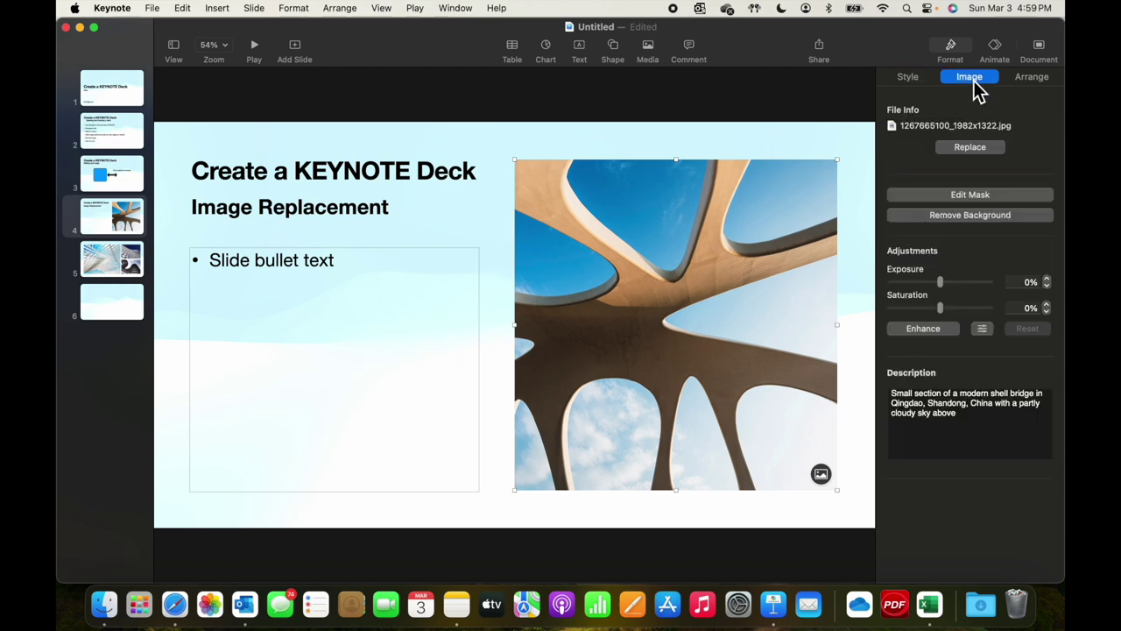
left_click(969, 148)
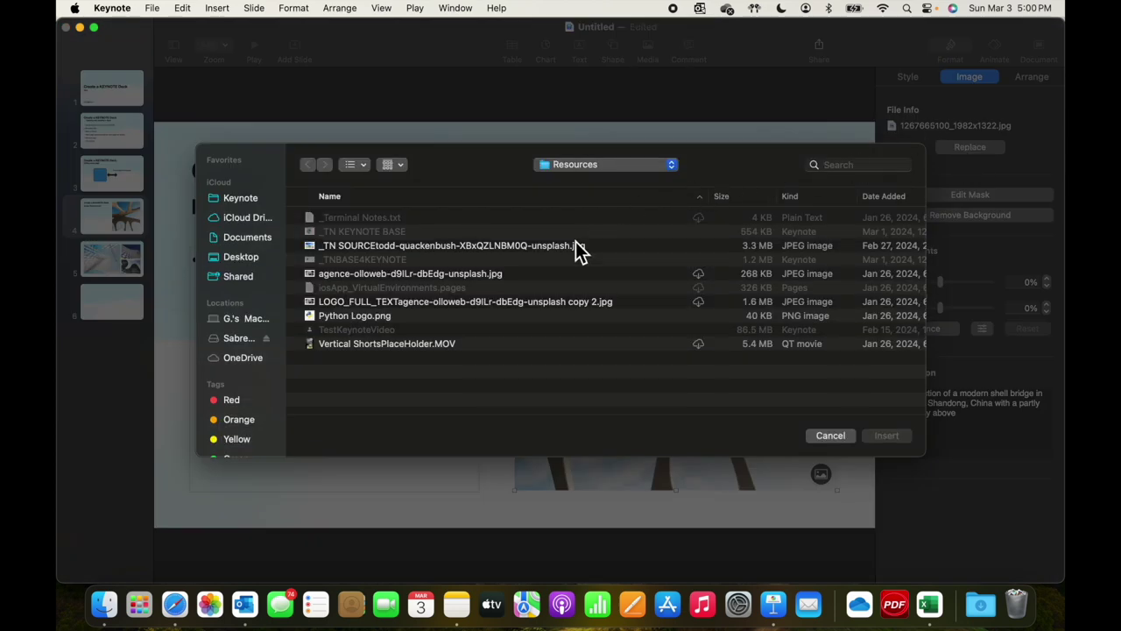
scroll(613, 265, "right", 2)
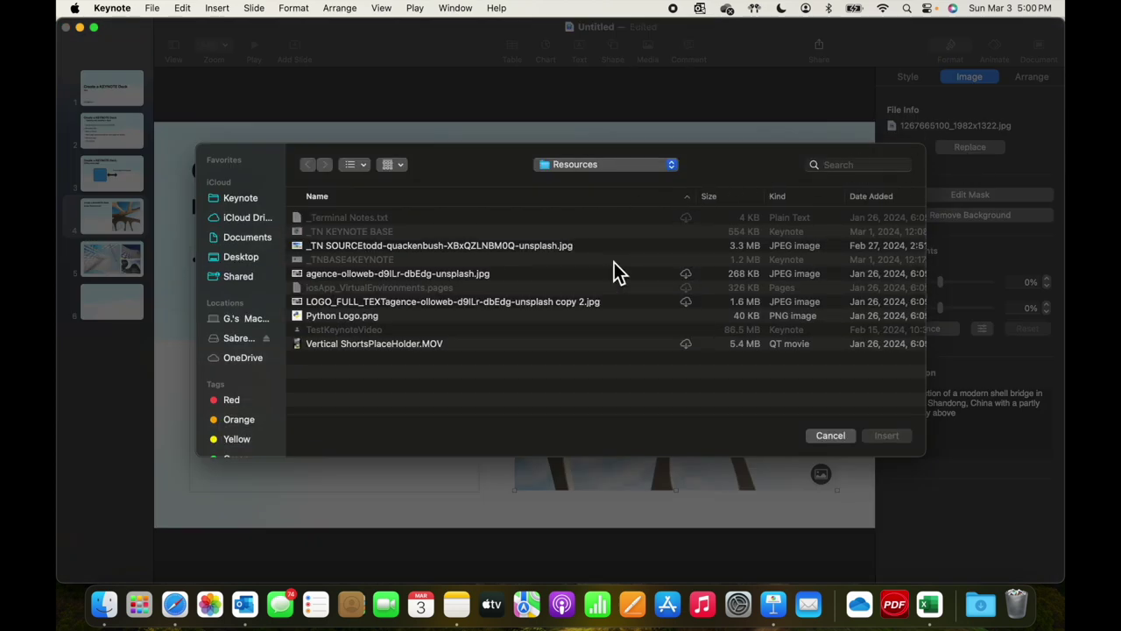
left_click(340, 316)
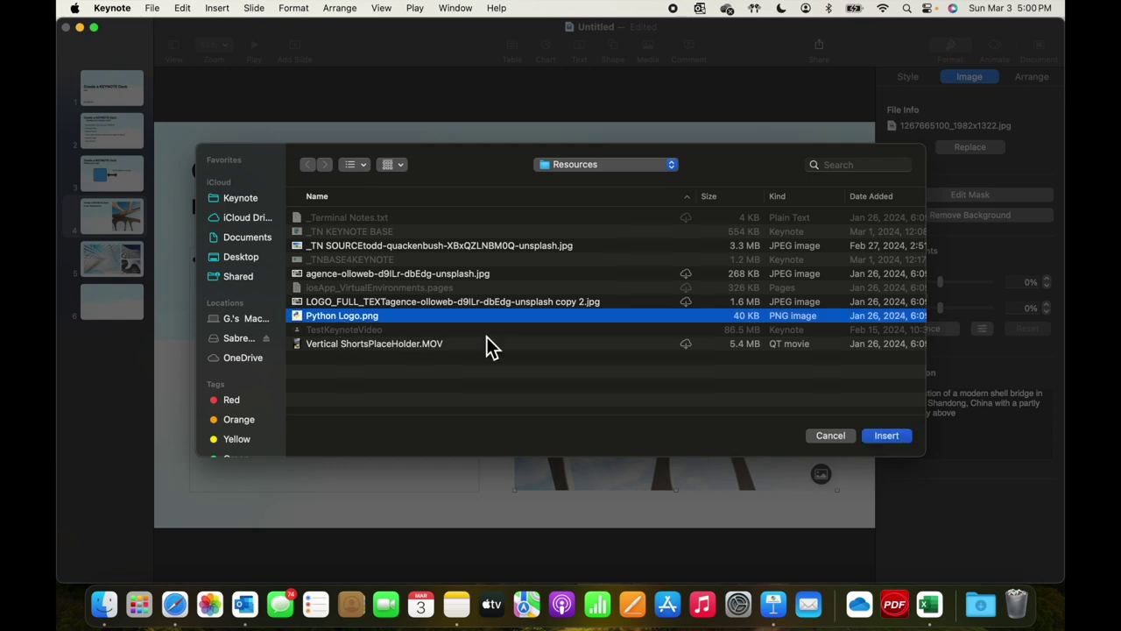
left_click(891, 438)
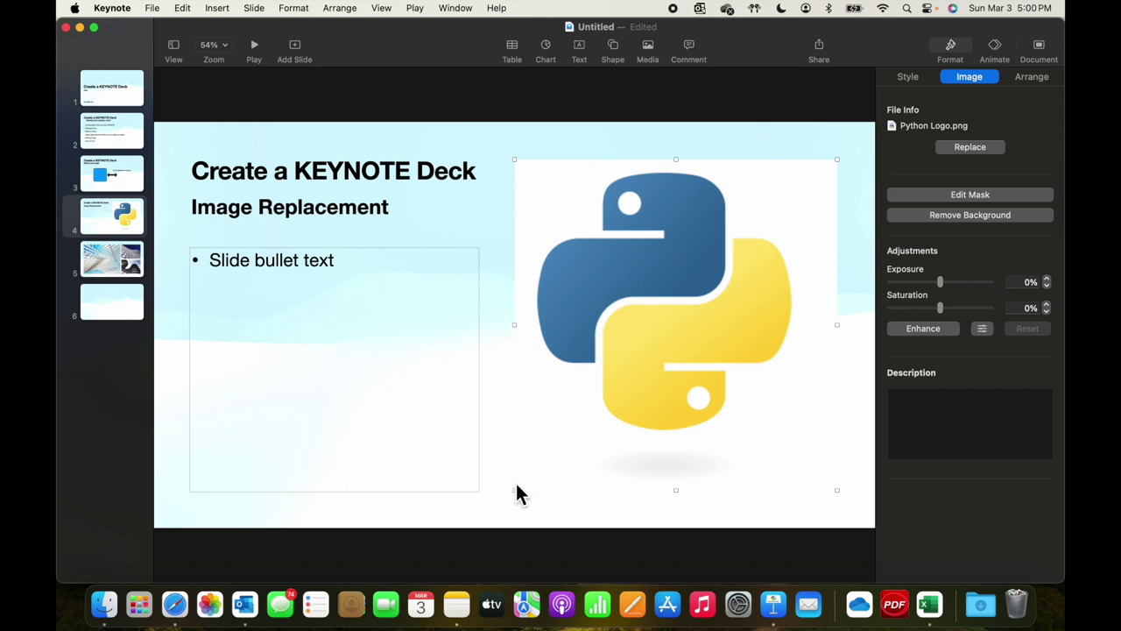
mouse_move(520, 495)
left_mouse_down()
mouse_move(630, 395)
mouse_move(548, 478)
mouse_move(529, 475)
left_mouse_up()
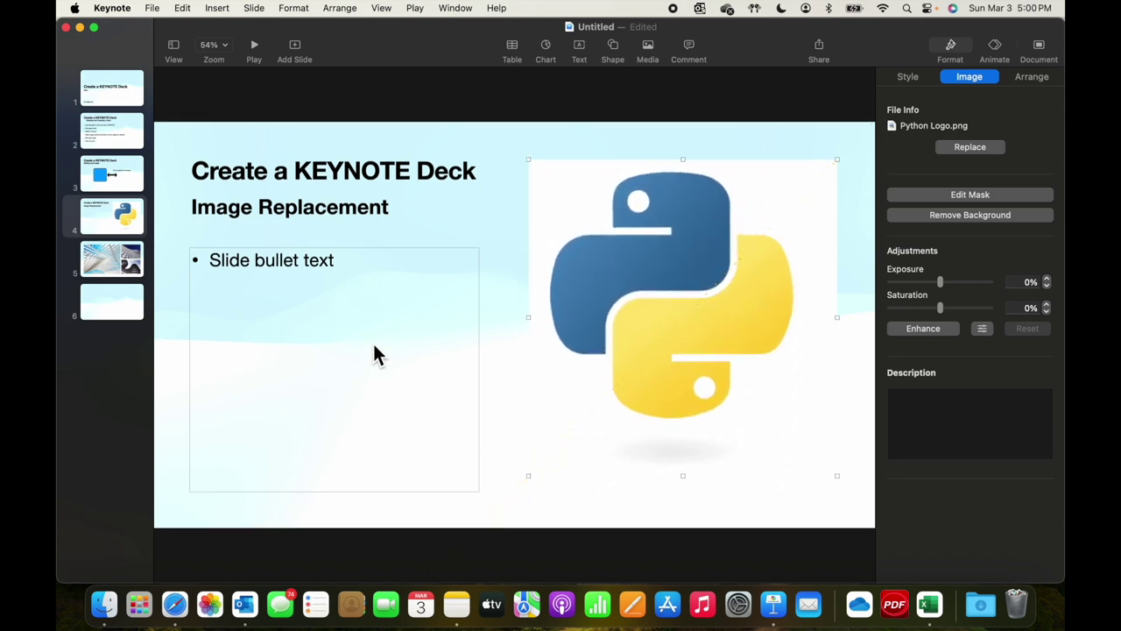
left_click(358, 262)
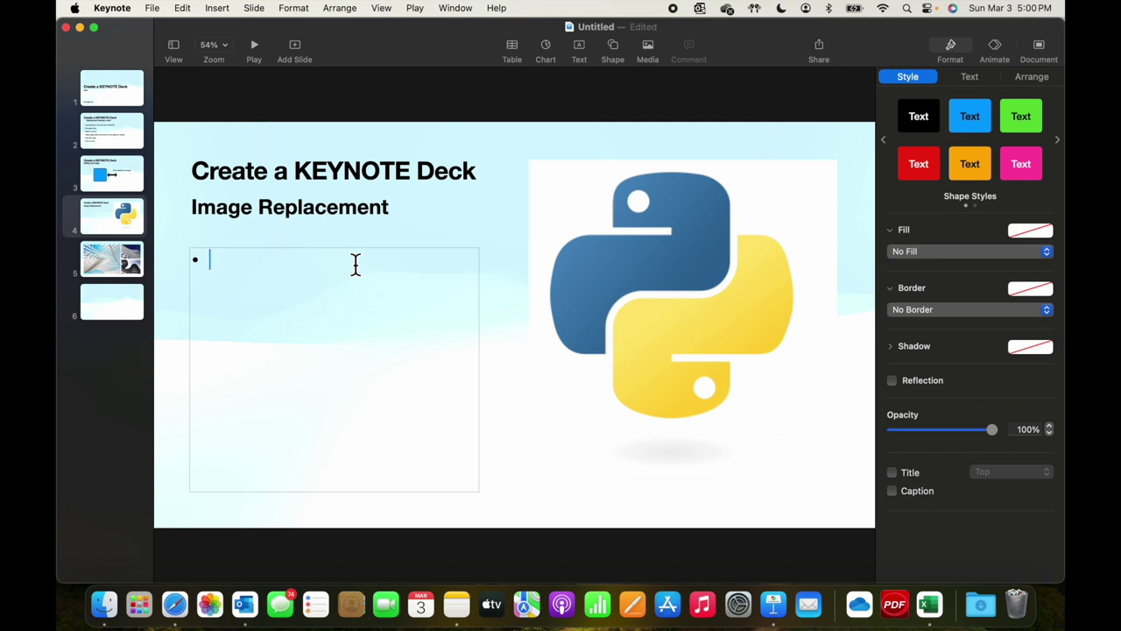
Step: Type the first bullet 'Elect the image' and start a second bullet
type("Elect the im")
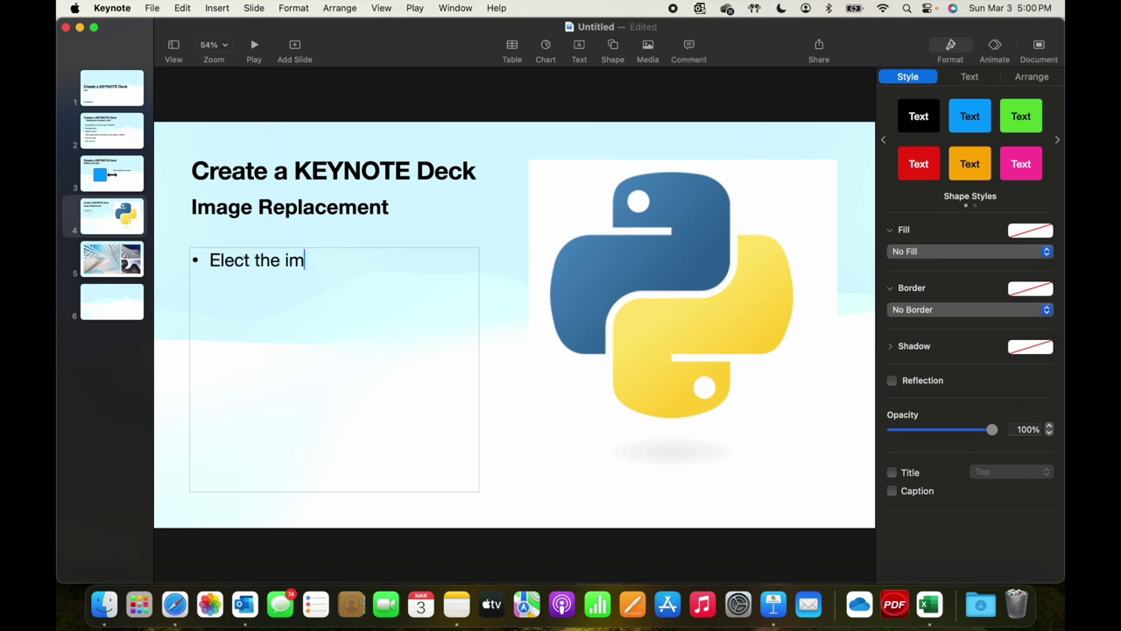
type("age")
key("Return")
left_click(692, 286)
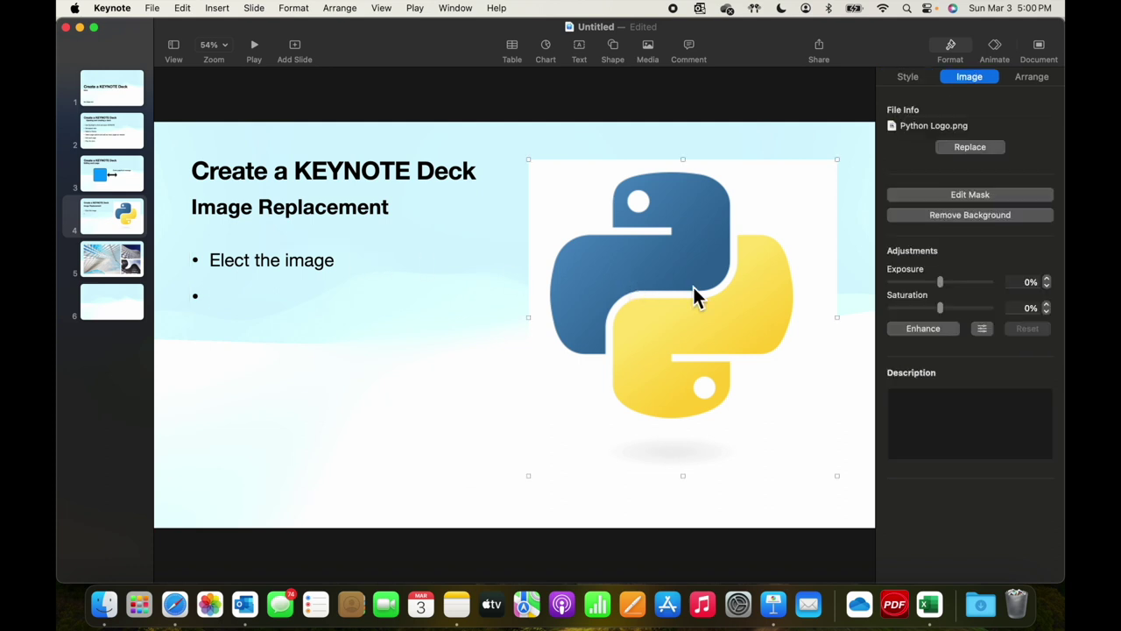
left_click(290, 322)
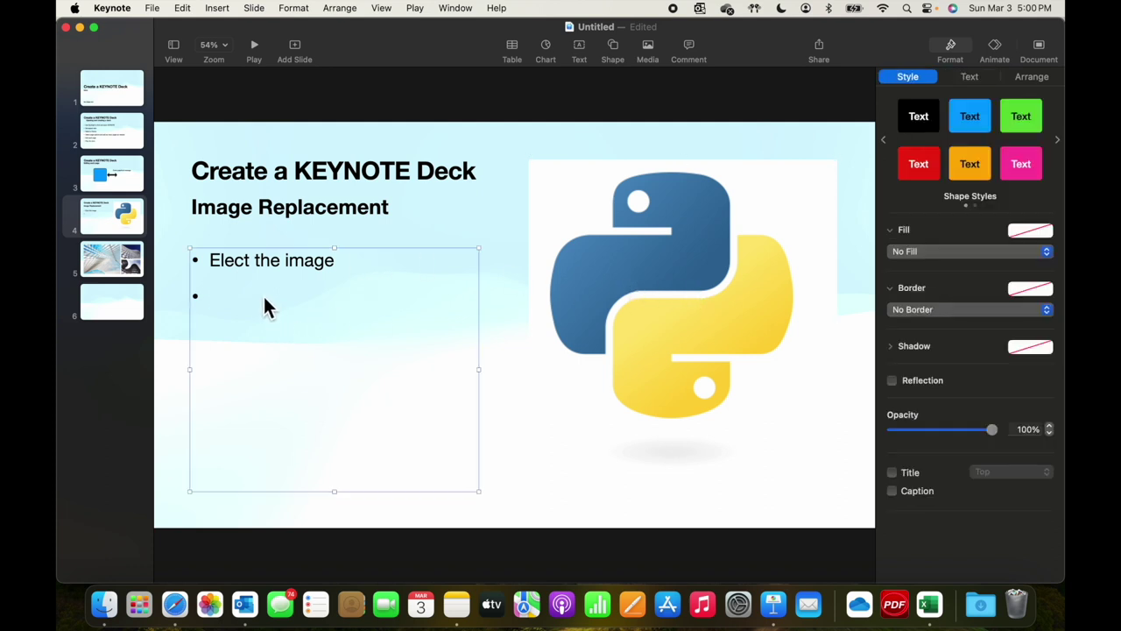
left_click(263, 295)
Step: Add bullets 'Select Image Options on the right', 'Select Replace Image', 'Resize', then go to slide 5
type("CLick")
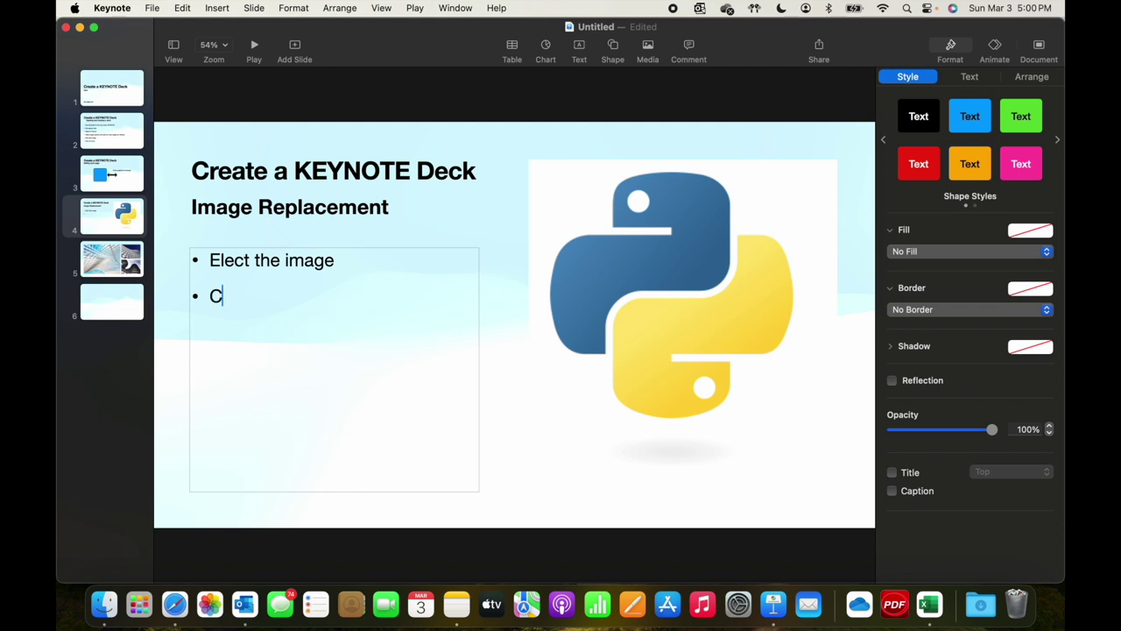
key("BackSpace")
key("BackSpace")
key("BackSpace")
key("BackSpace")
key("BackSpace")
key("BackSpace")
type("Slec")
key("BackSpace")
key("BackSpace")
key("BackSpace")
key("BackSpace")
type("Elect th")
key("BackSpace")
key("BackSpace")
key("BackSpace")
key("BackSpace")
key("BackSpace")
key("BackSpace")
key("BackSpace")
key("BackSpace")
type("Select Imag")
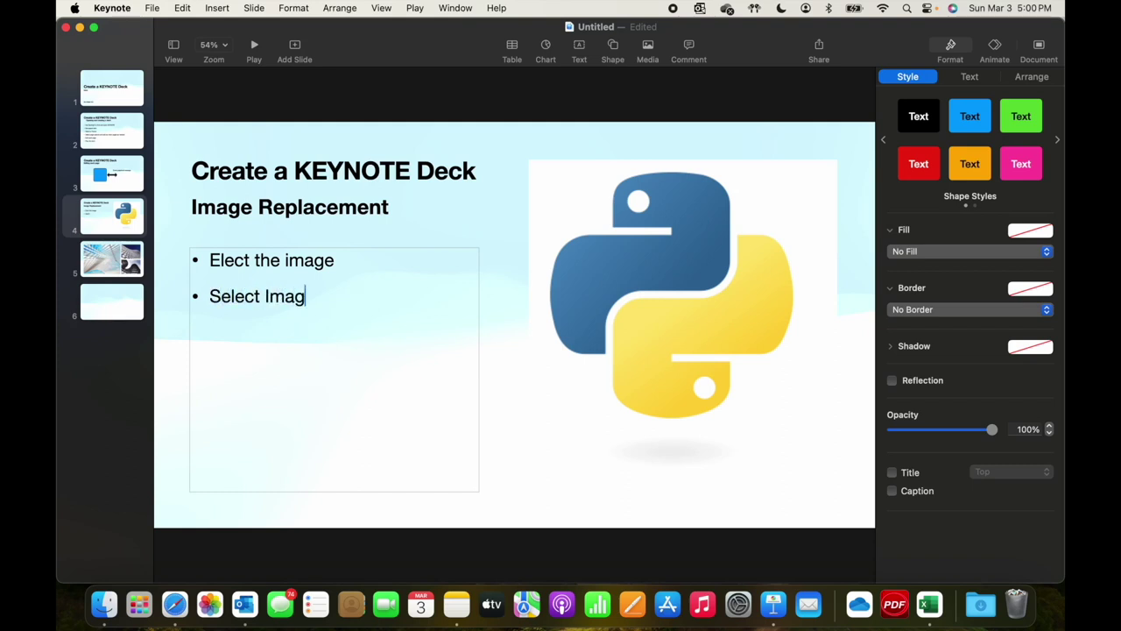
type("e Options on the")
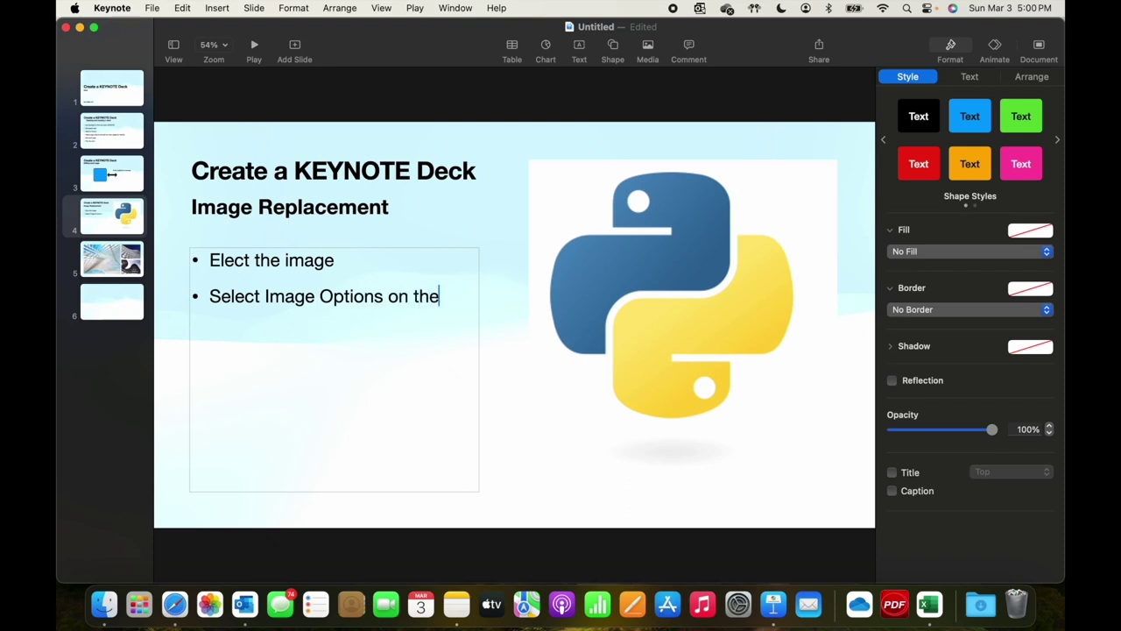
type(" right Se")
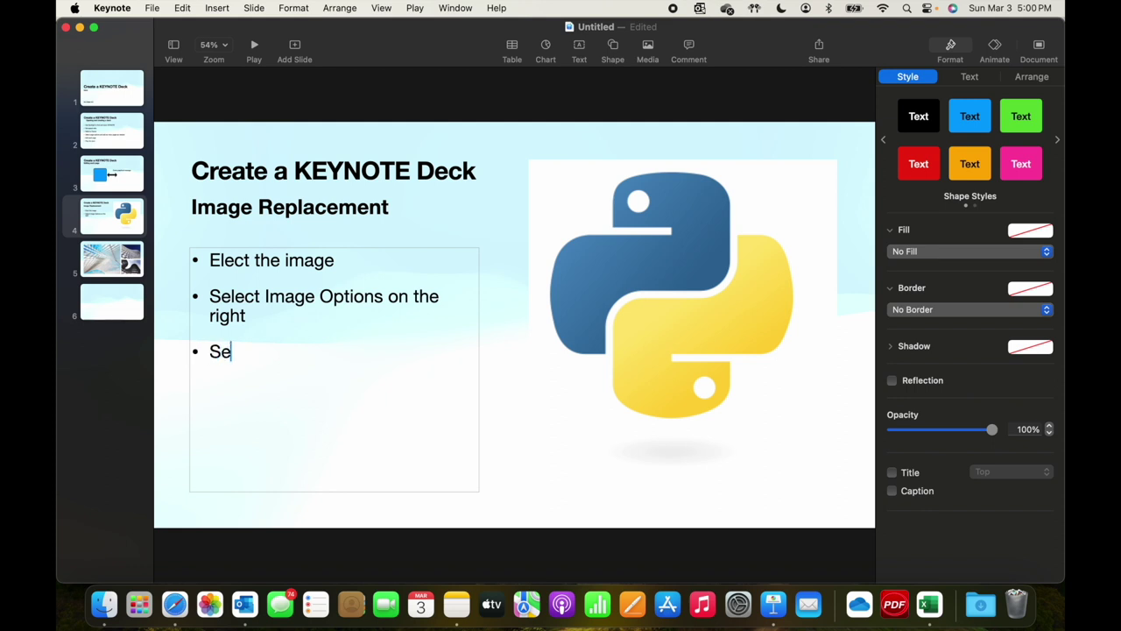
type("lect Replace Image ")
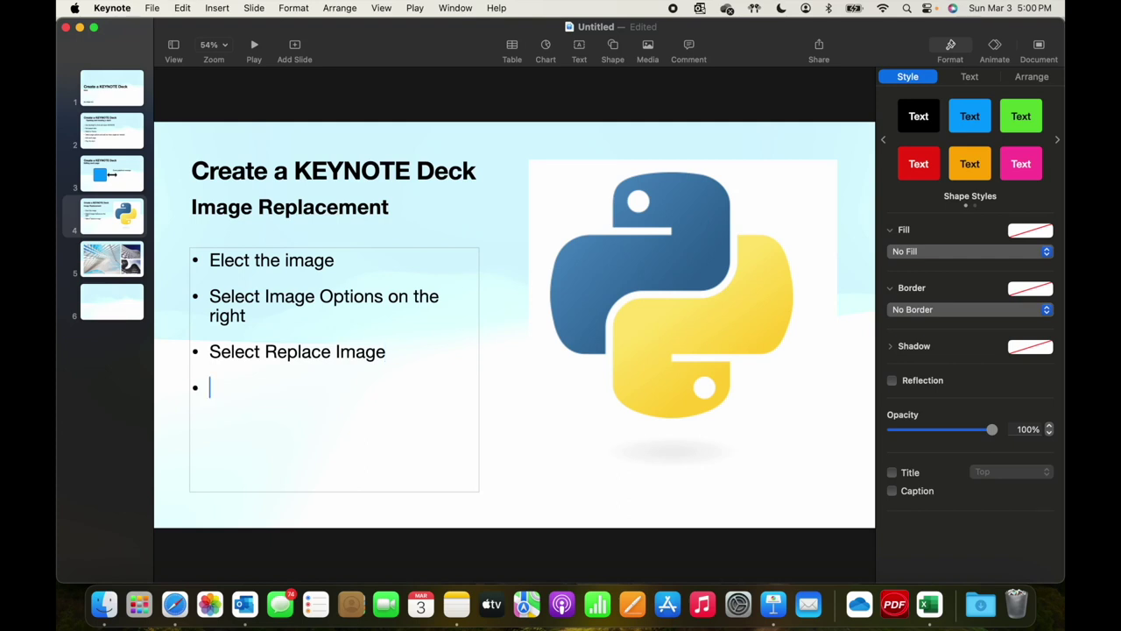
type("Resize")
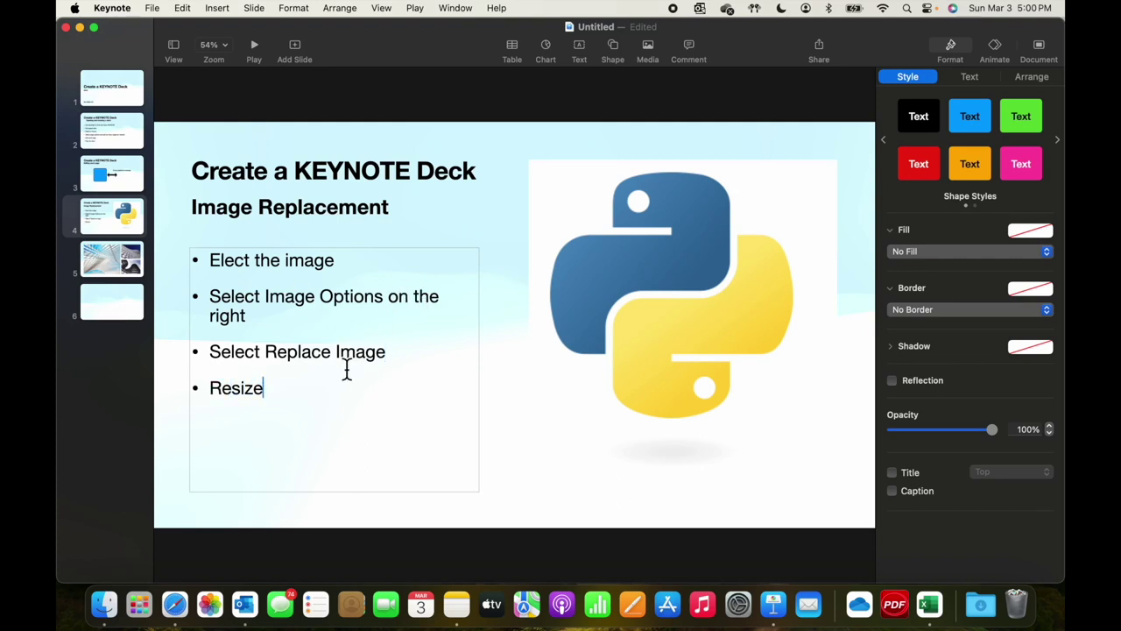
left_click(127, 274)
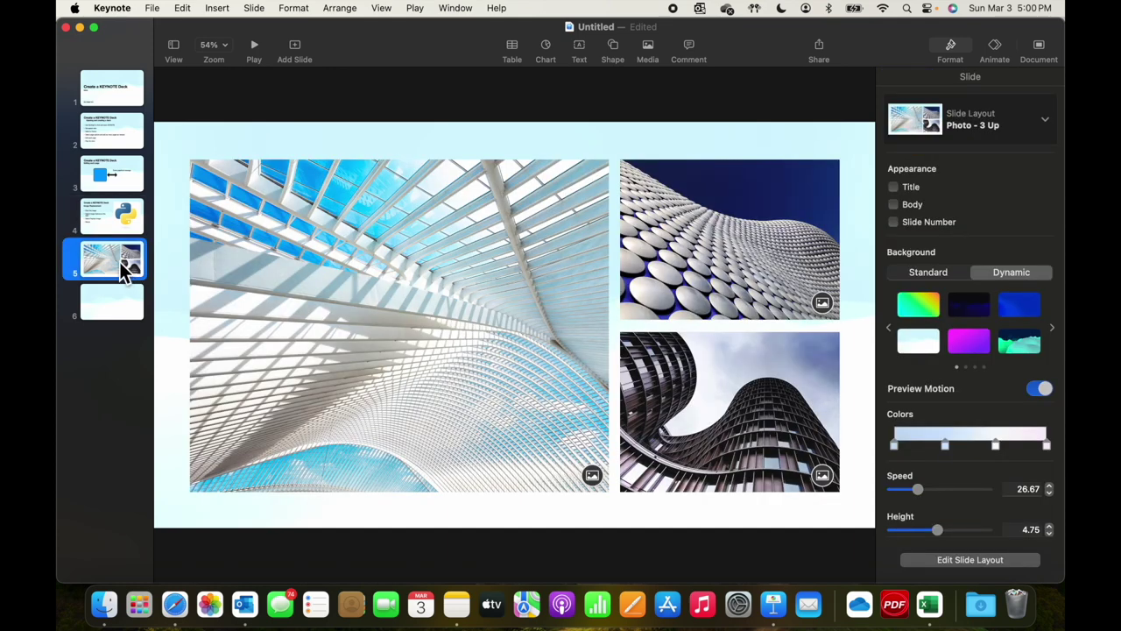
Step: Replace slide 5's large left photo with the quackenbush unsplash beach-tree JPEG
left_click(427, 331)
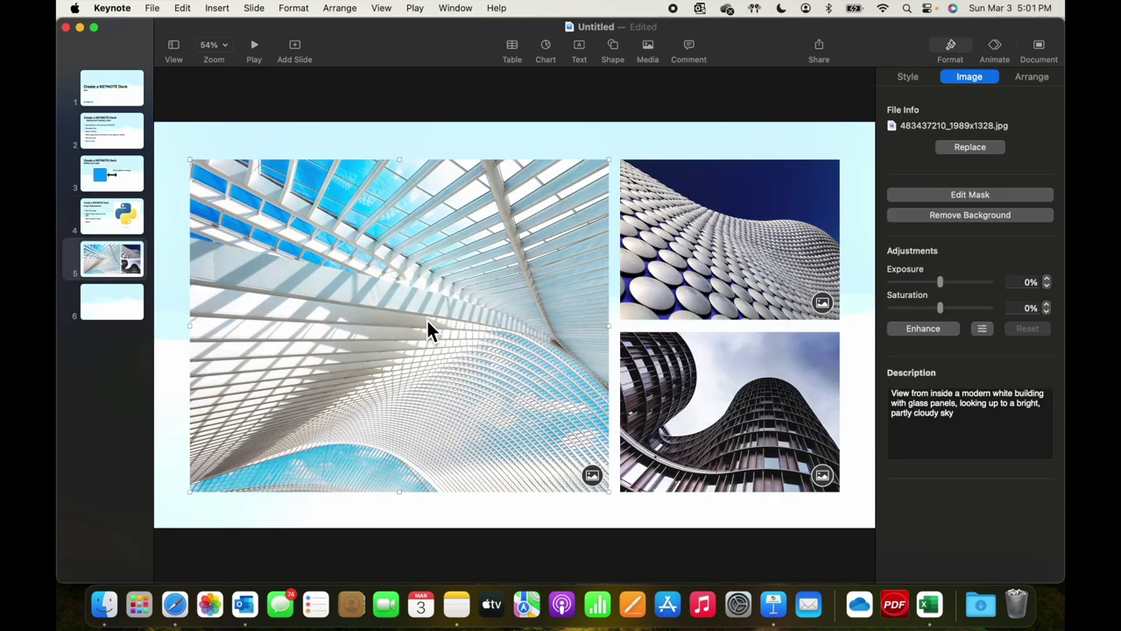
left_click(974, 88)
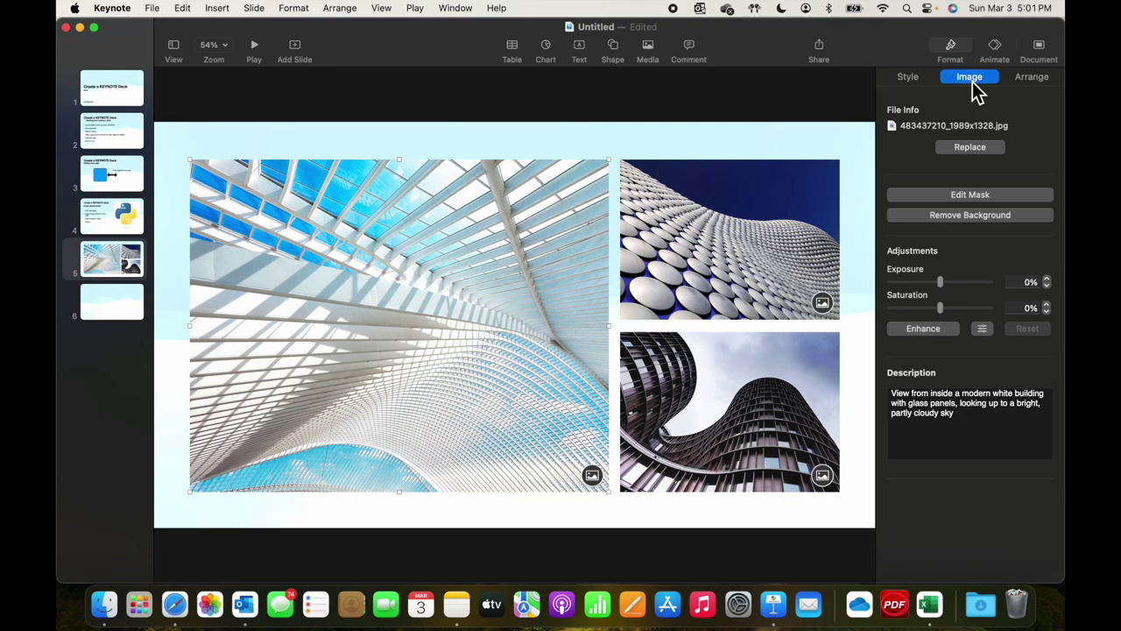
left_click(970, 149)
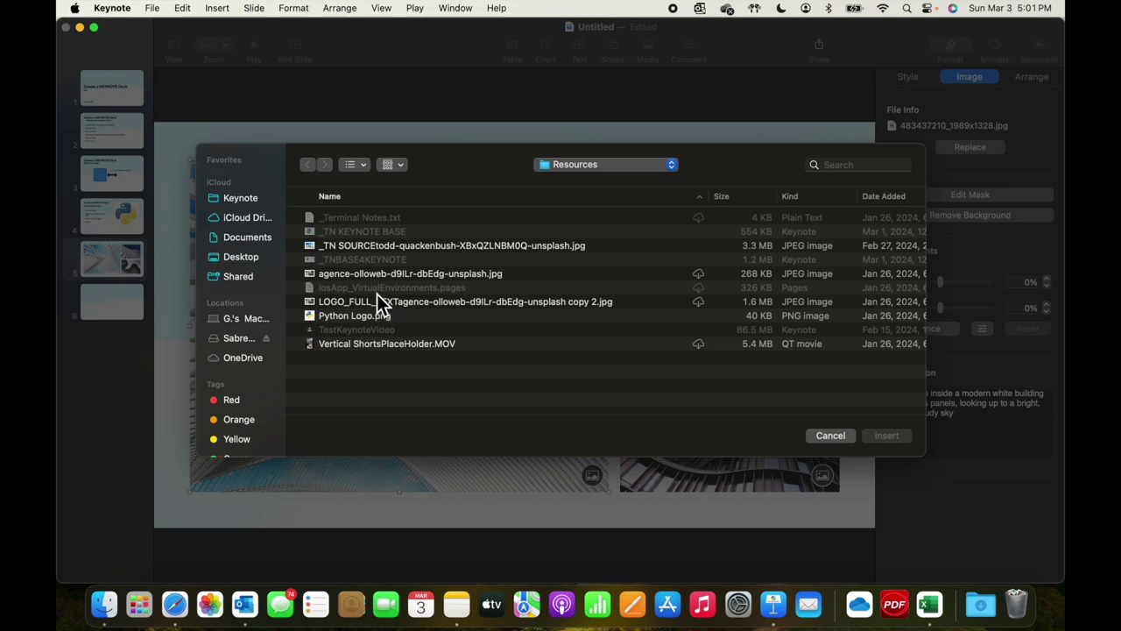
left_click(384, 247)
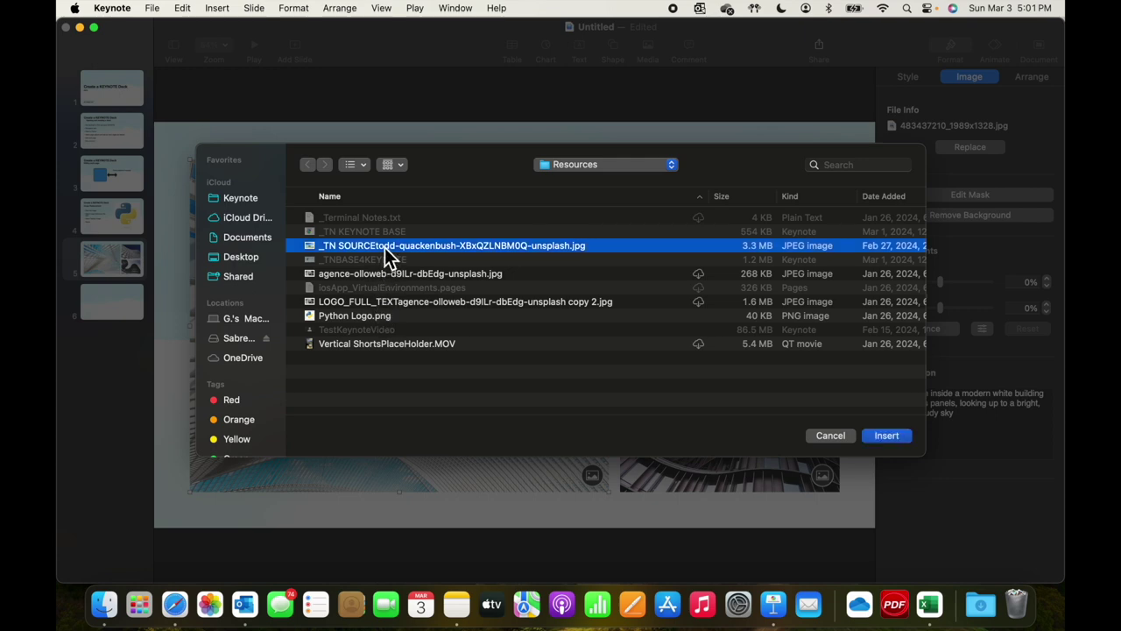
left_click(897, 440)
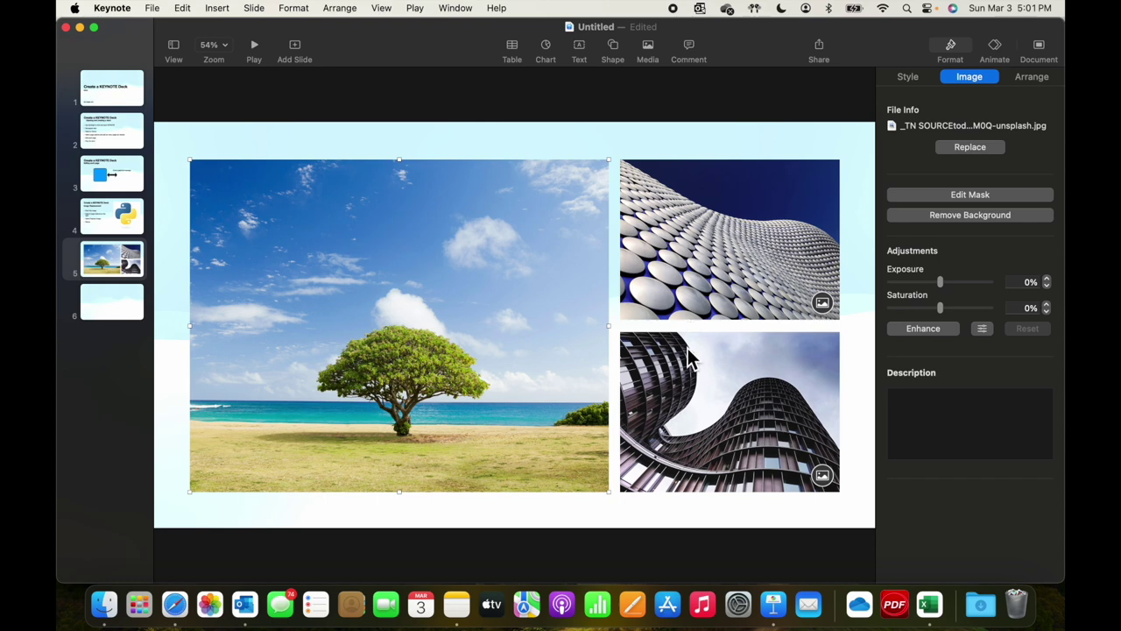
Step: On blank slide 6, insert a table with the orange-and-yellow style
left_click(108, 311)
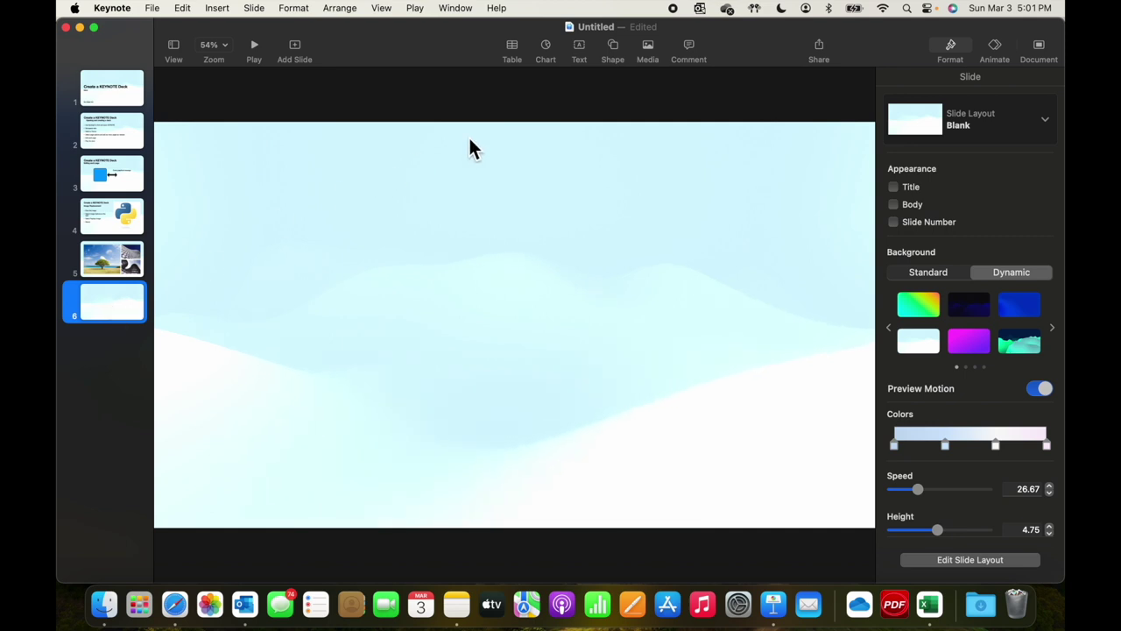
left_click(514, 51)
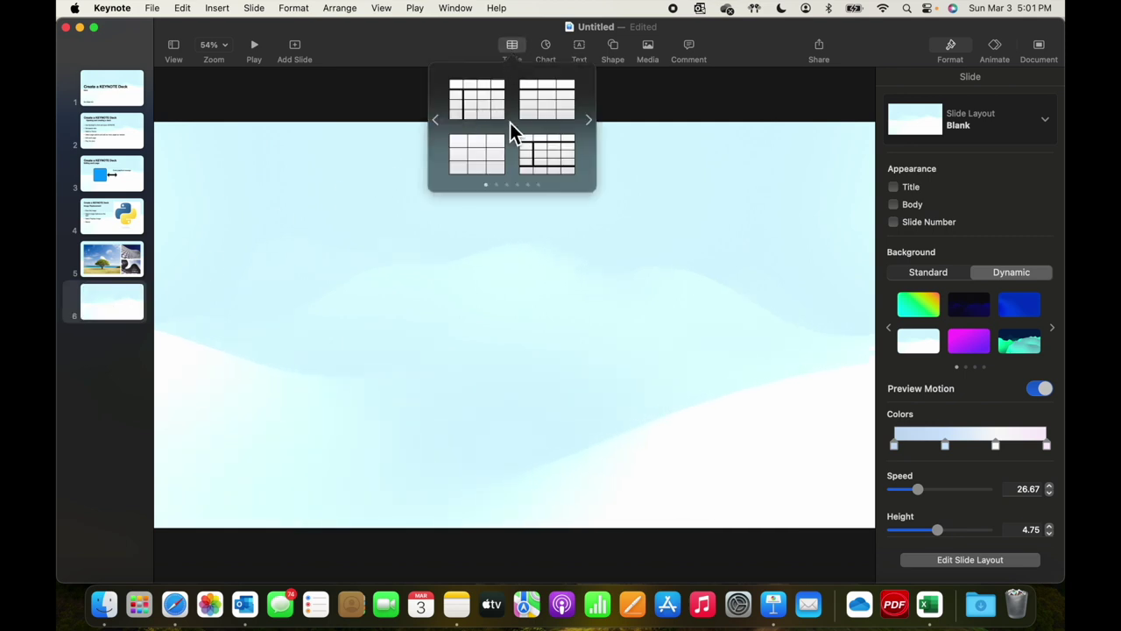
left_click(589, 119)
left_click(589, 119)
left_click(589, 119)
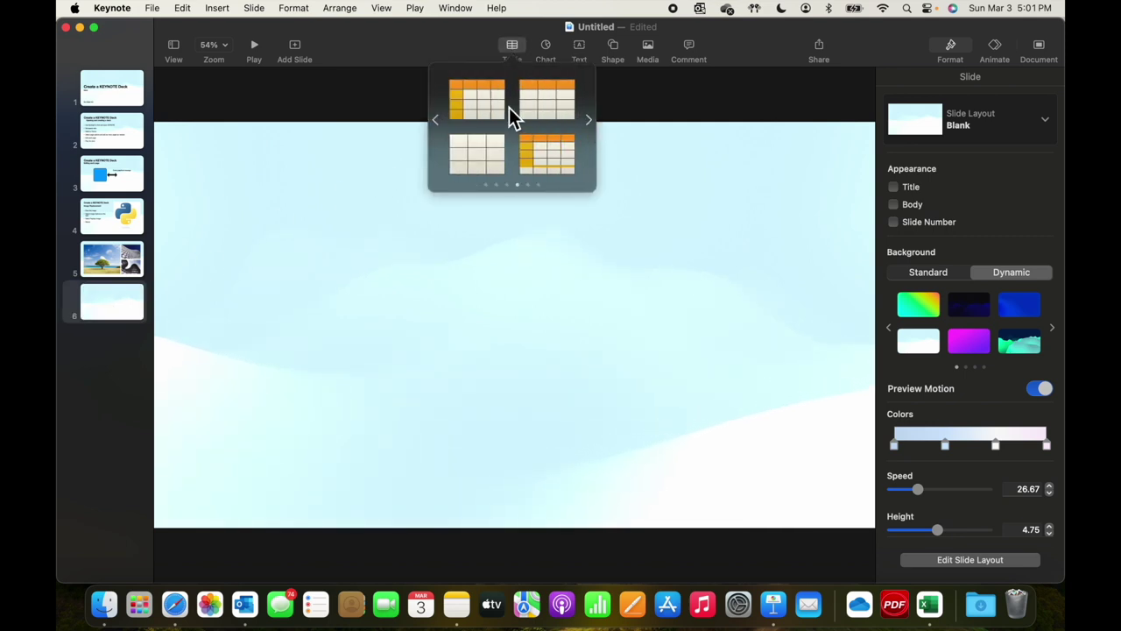
left_click(480, 105)
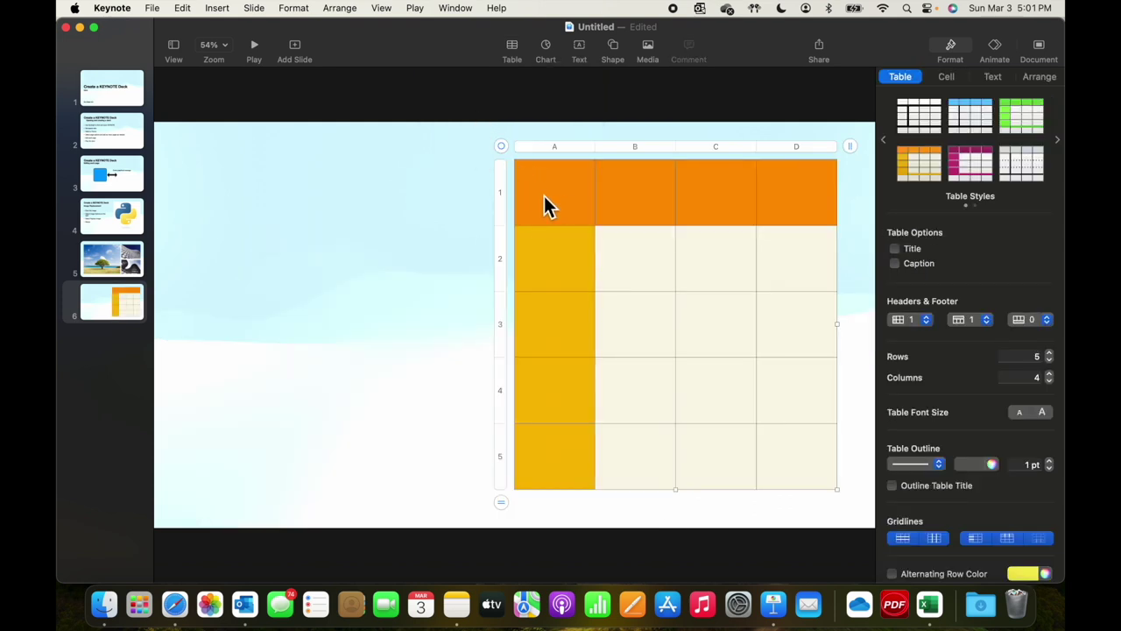
Step: Move the table to the left side, shrink it, and nudge it down
left_click_drag(543, 206, 231, 210)
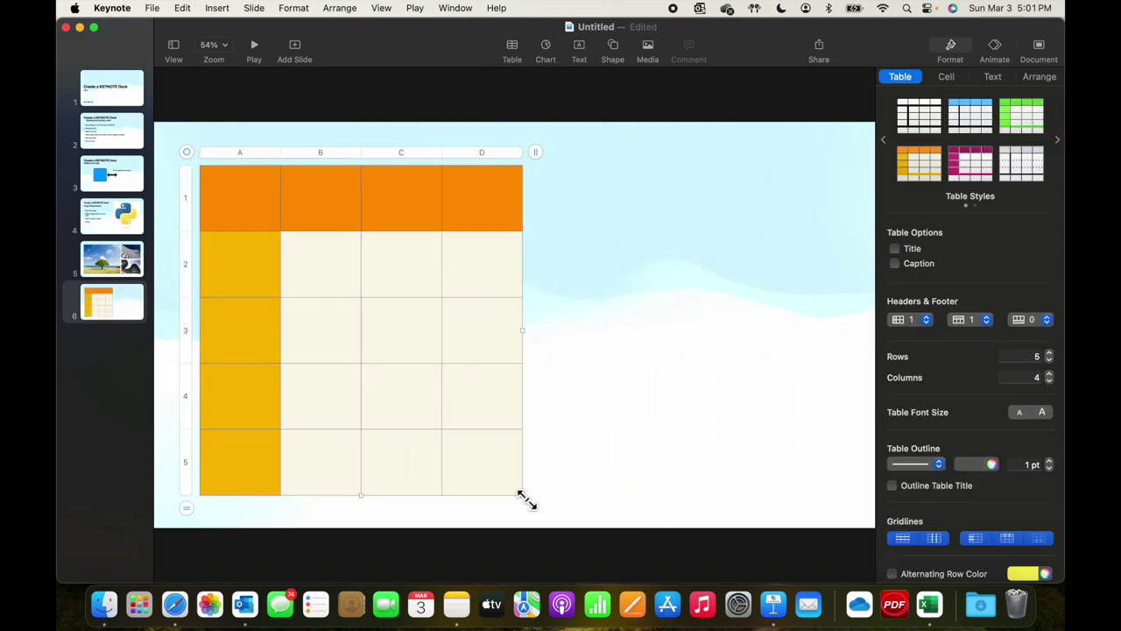
left_click_drag(524, 496, 445, 326)
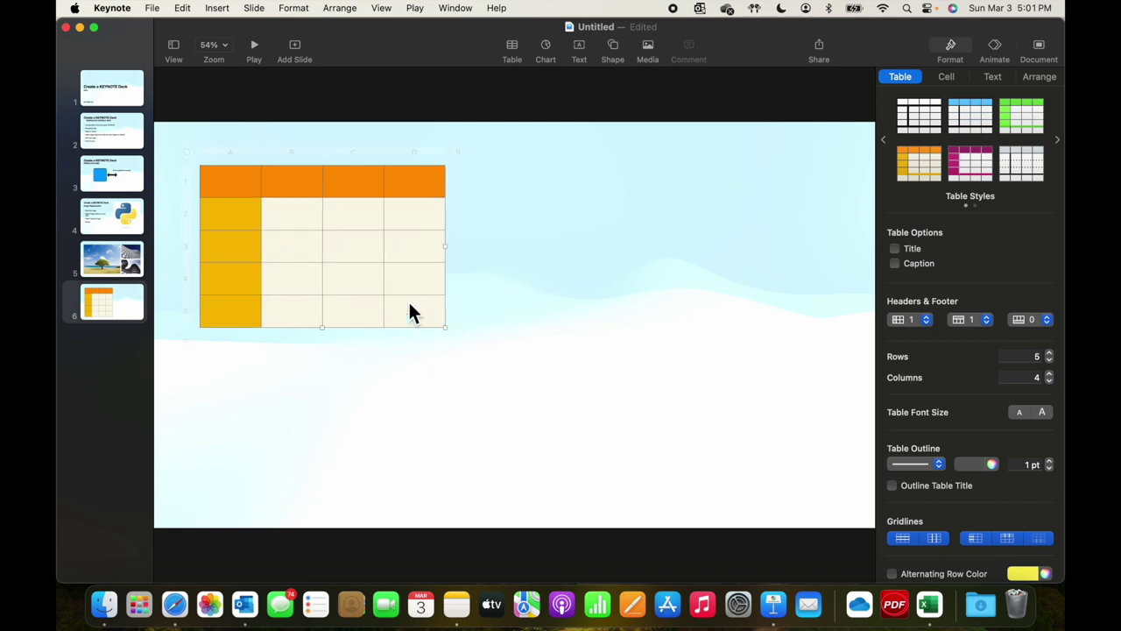
left_click_drag(375, 298, 398, 371)
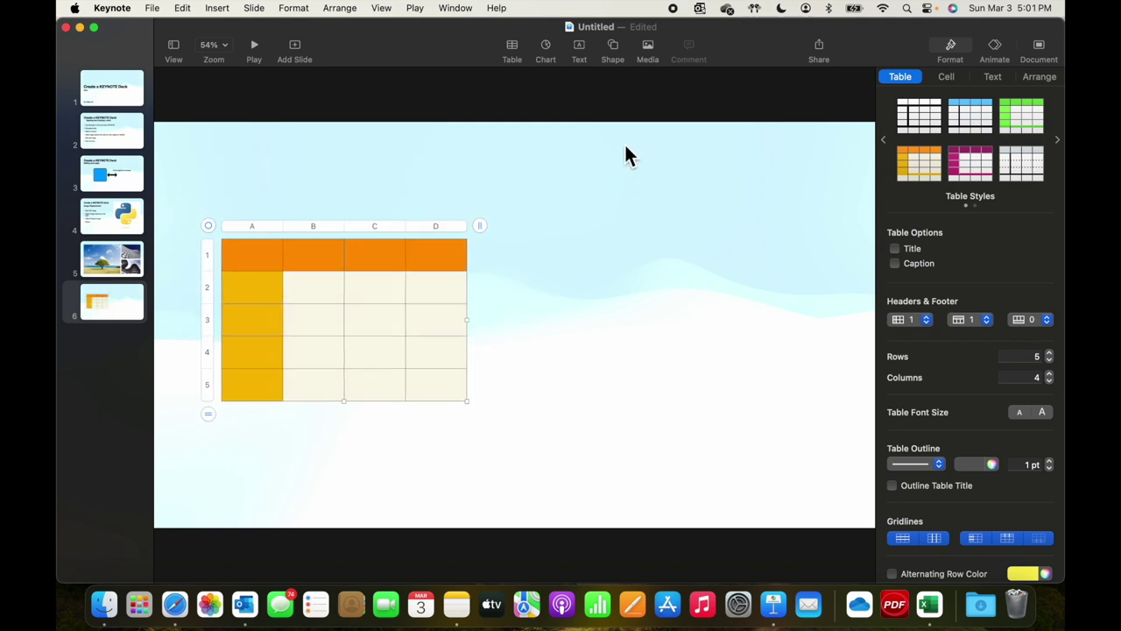
left_click(548, 52)
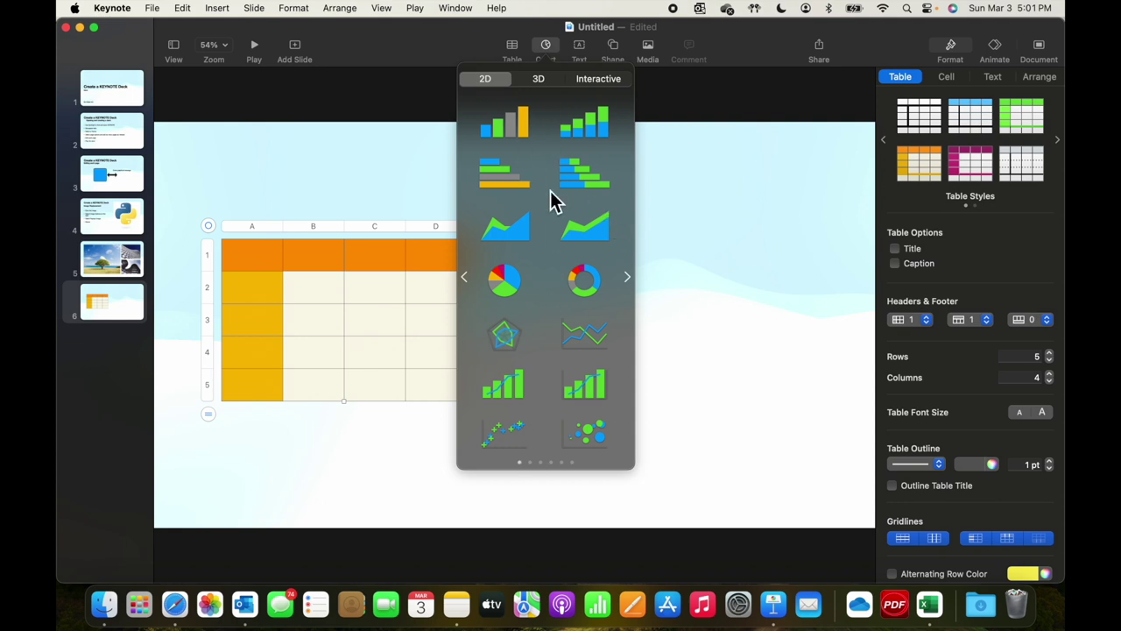
Step: Insert a 3D pie chart, shrink it to about 364 pt square, and tilt it
left_click(537, 85)
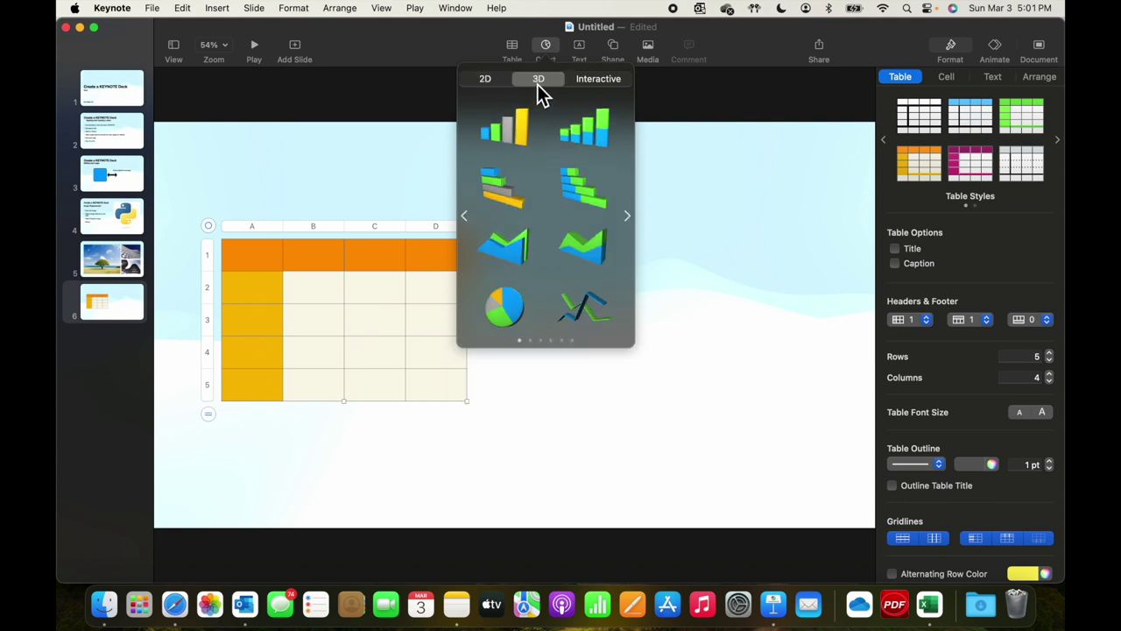
left_click(605, 81)
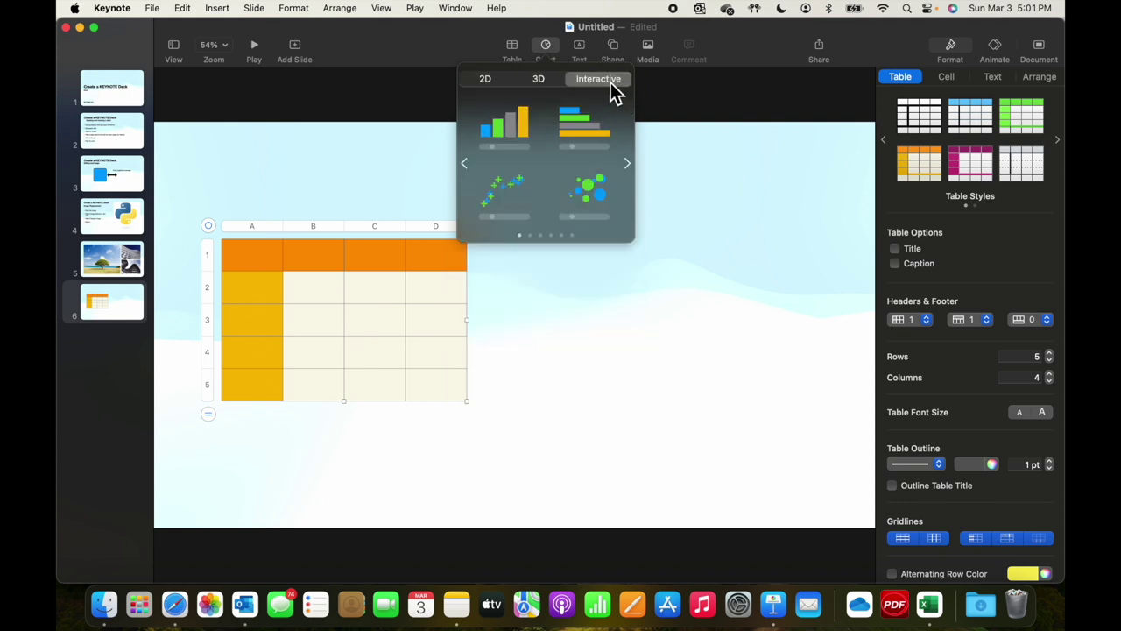
left_click(542, 83)
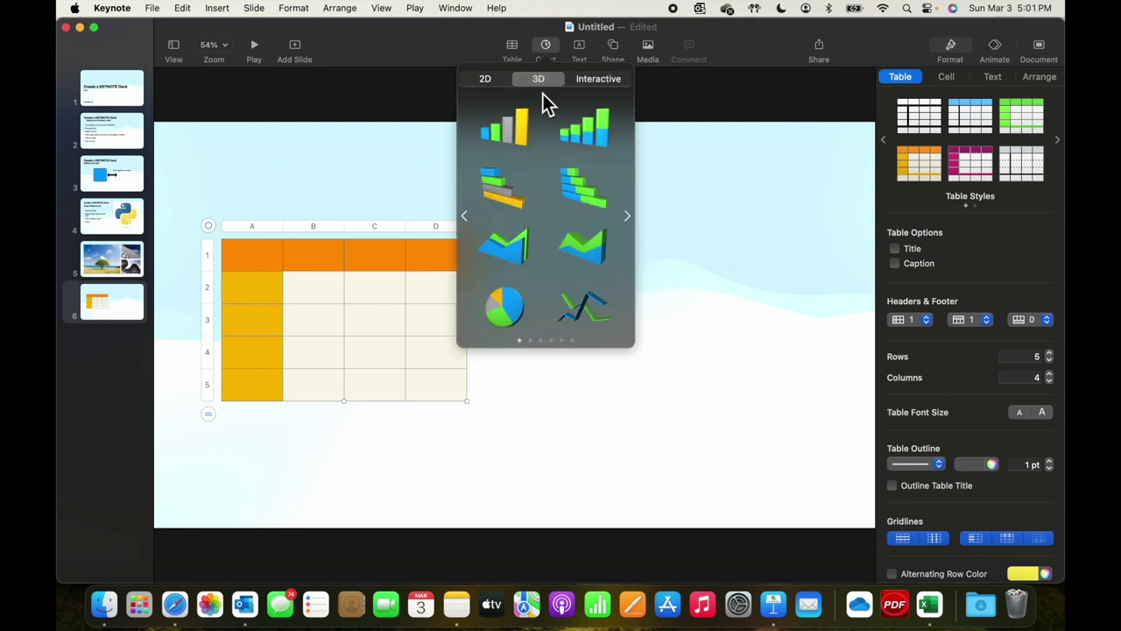
left_click(503, 322)
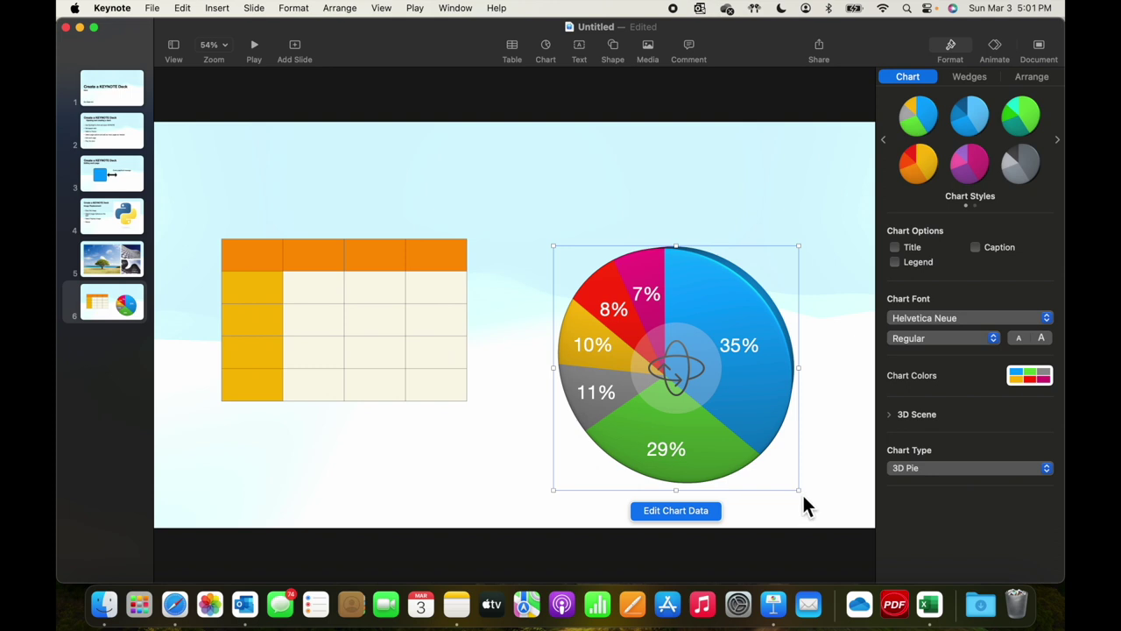
left_click_drag(798, 489, 692, 380)
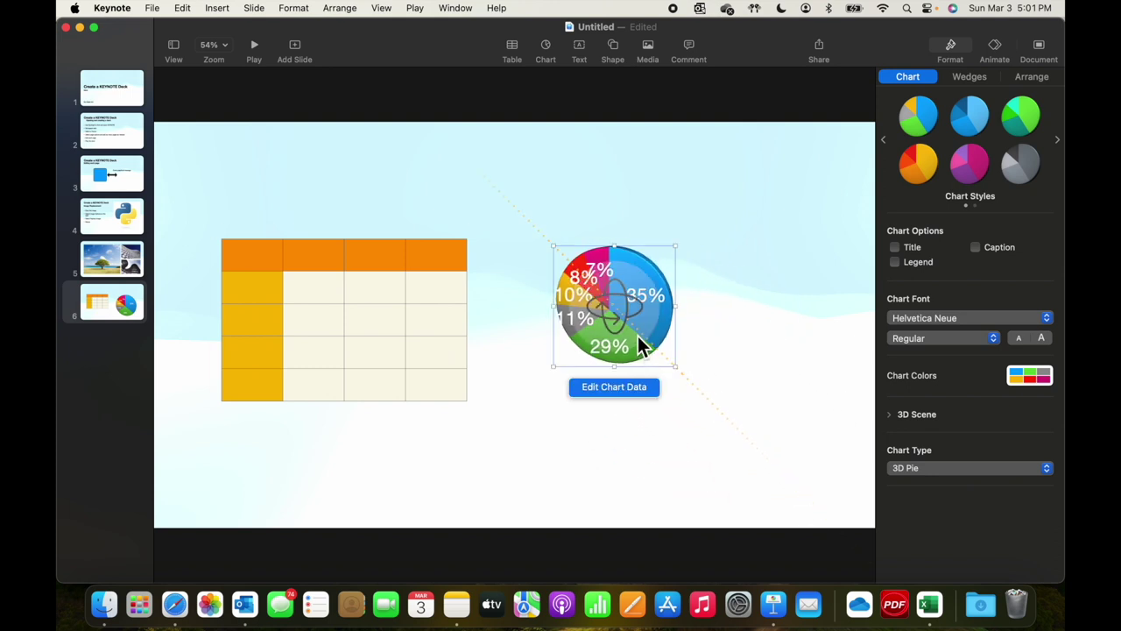
left_click_drag(638, 335, 579, 419)
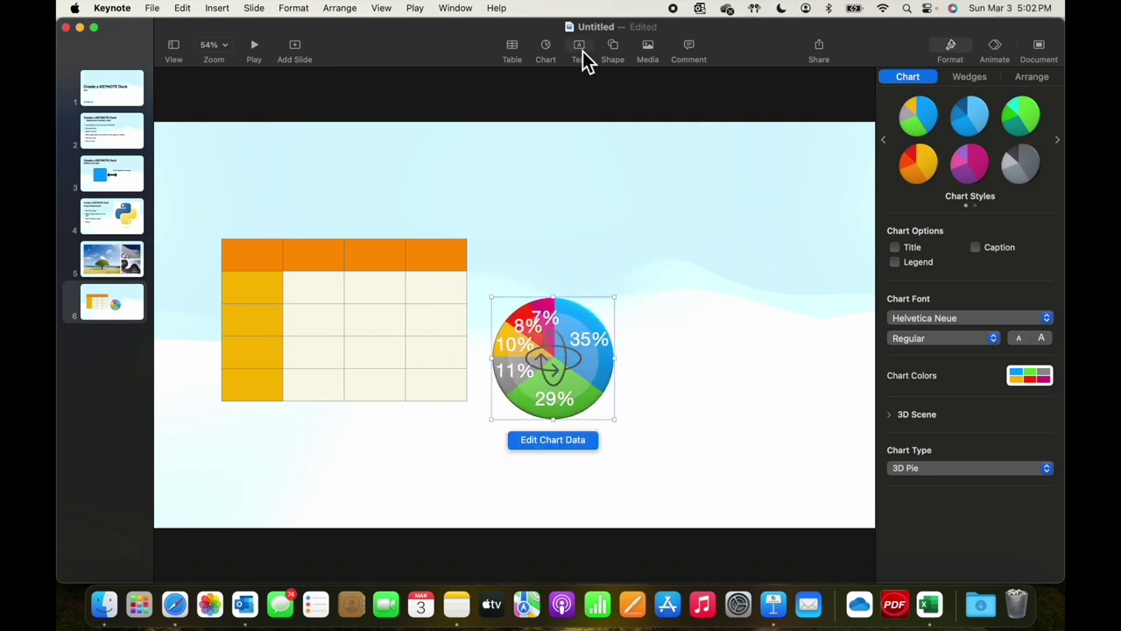
left_click(650, 49)
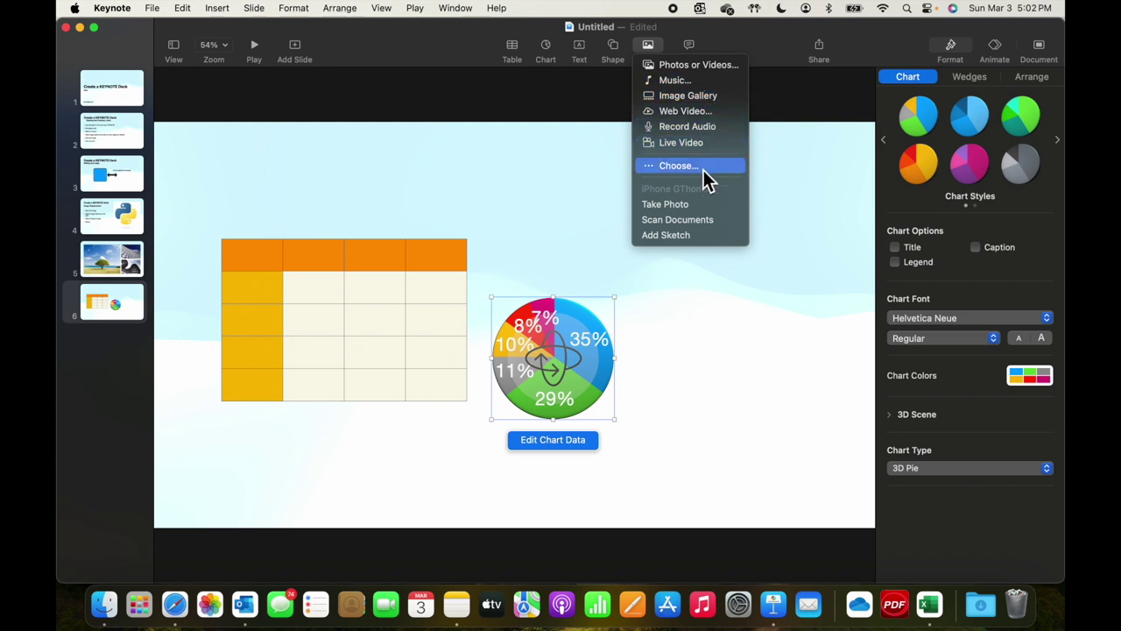
Step: Dismiss the media options, then add and delete an empty comment on the pie chart
left_click(693, 49)
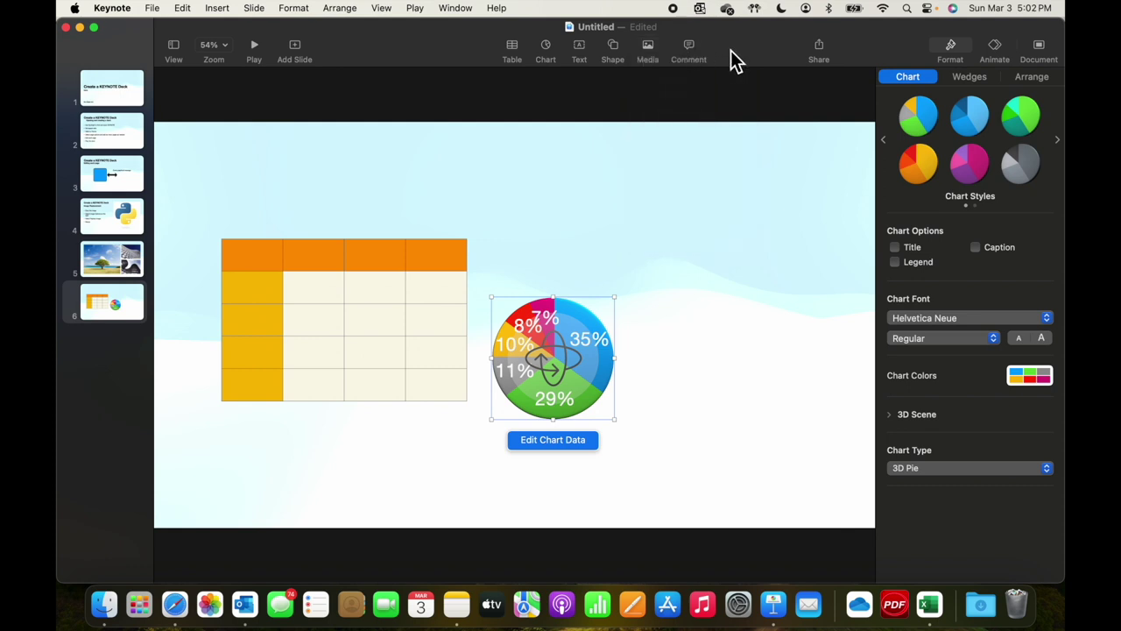
left_click(694, 50)
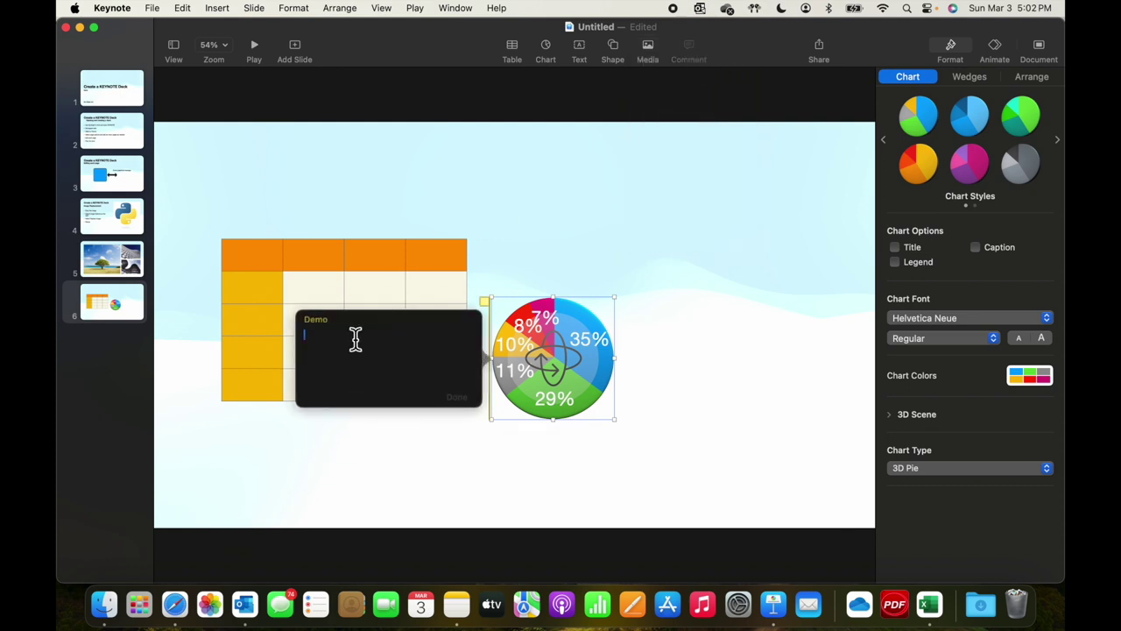
left_click(697, 61)
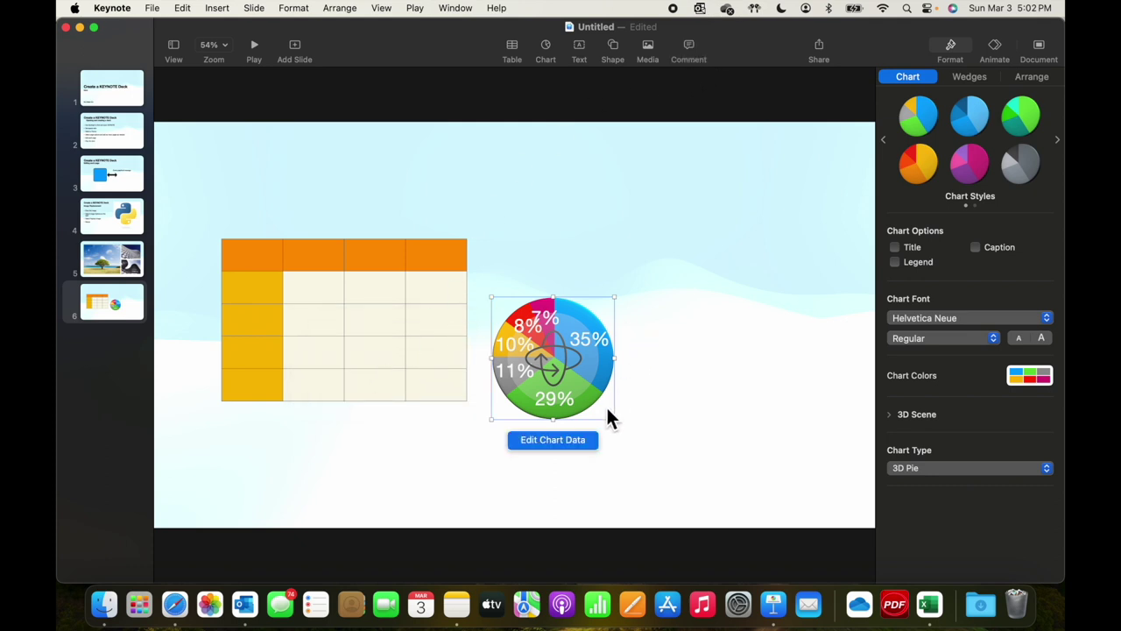
Step: Enlarge the pie chart, rotate it to show depth, and raise it level with the table
left_click_drag(618, 424, 680, 482)
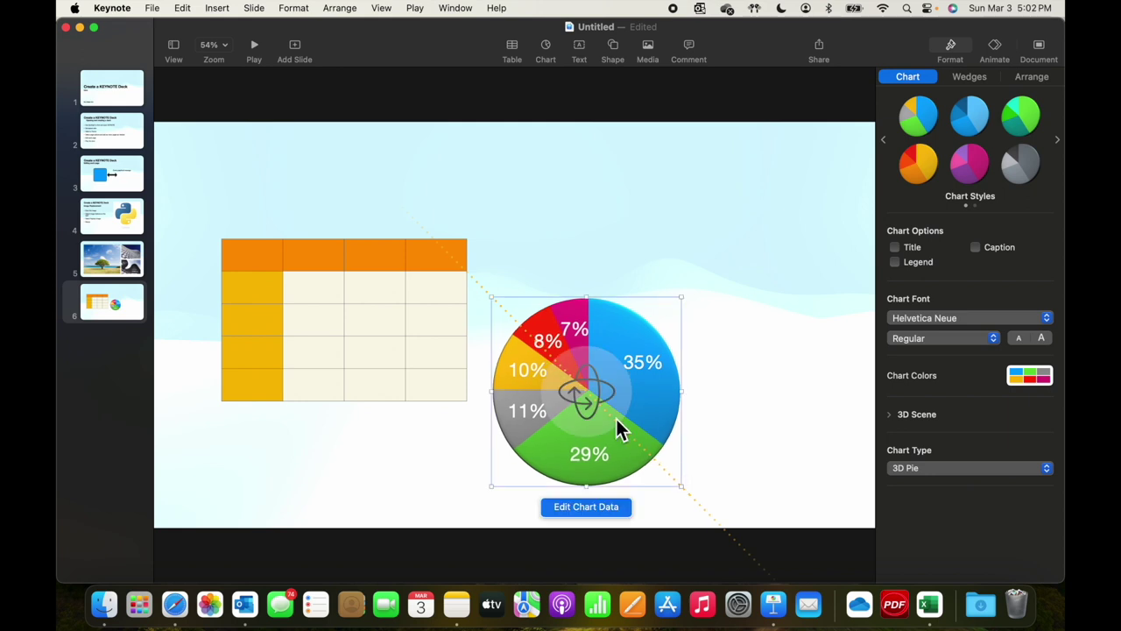
left_click_drag(597, 391, 544, 414)
left_click(687, 335)
left_click(682, 331)
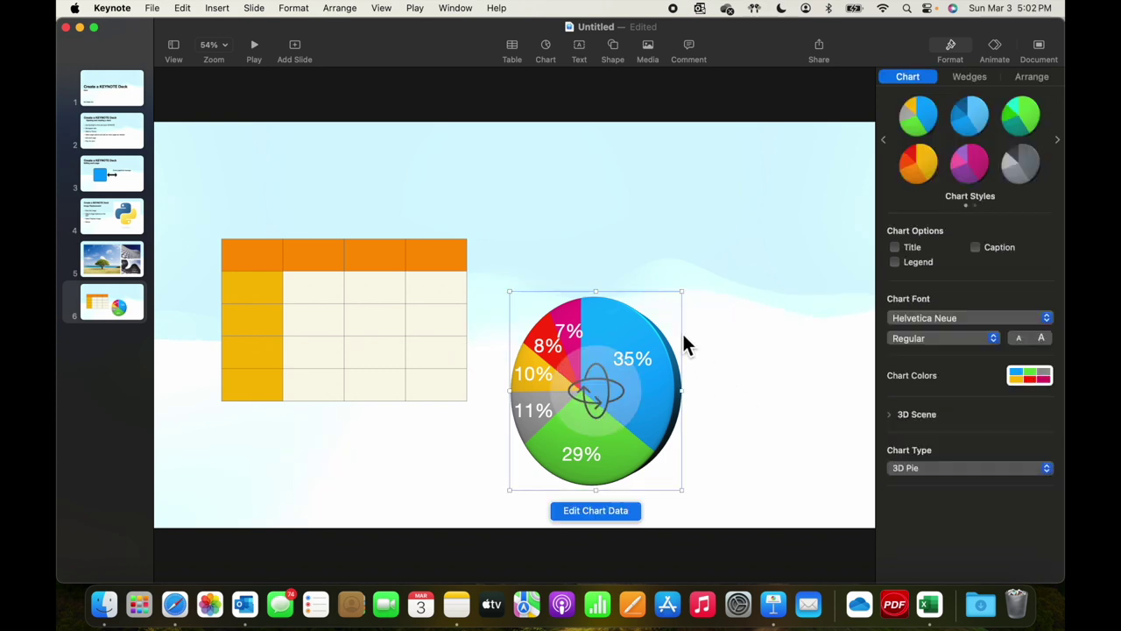
left_click_drag(682, 331, 694, 273)
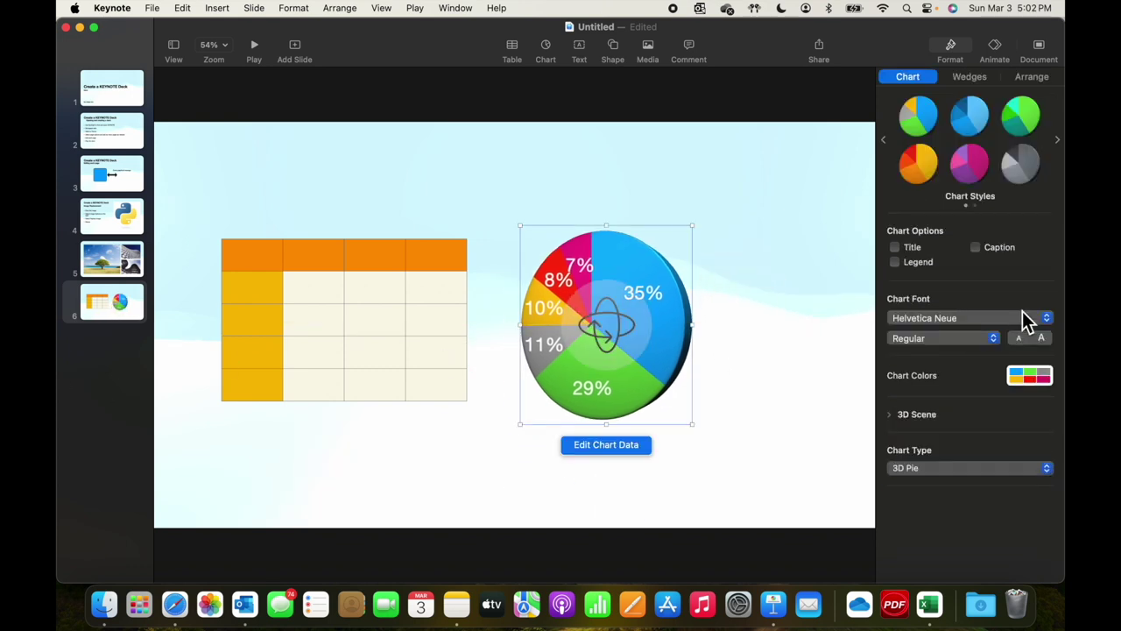
left_click(126, 104)
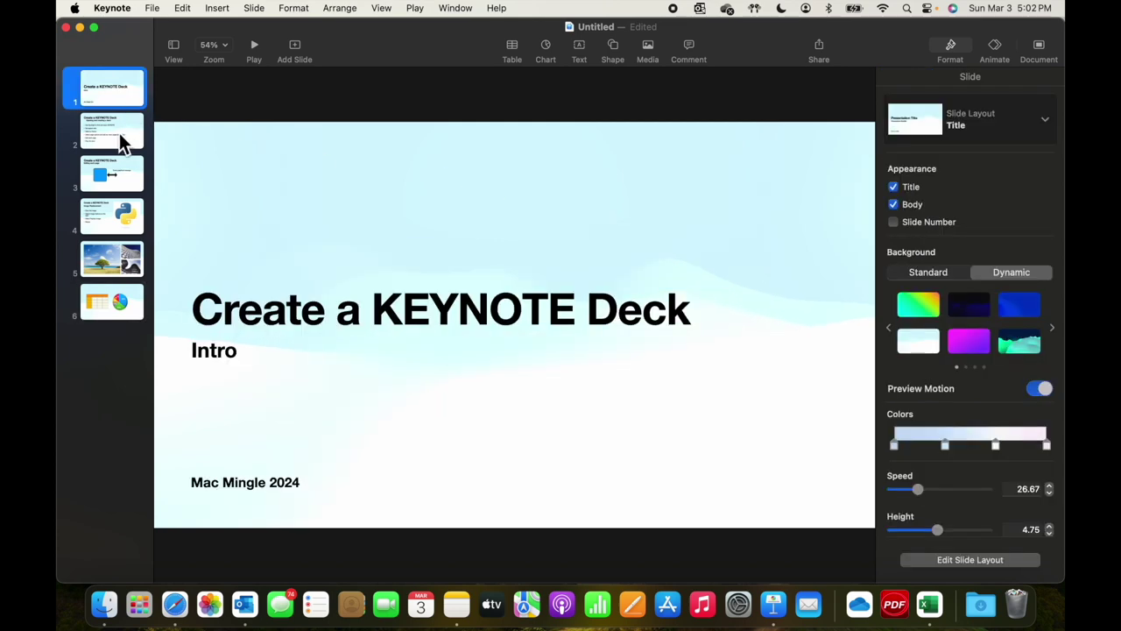
left_click(119, 133)
left_click(122, 178)
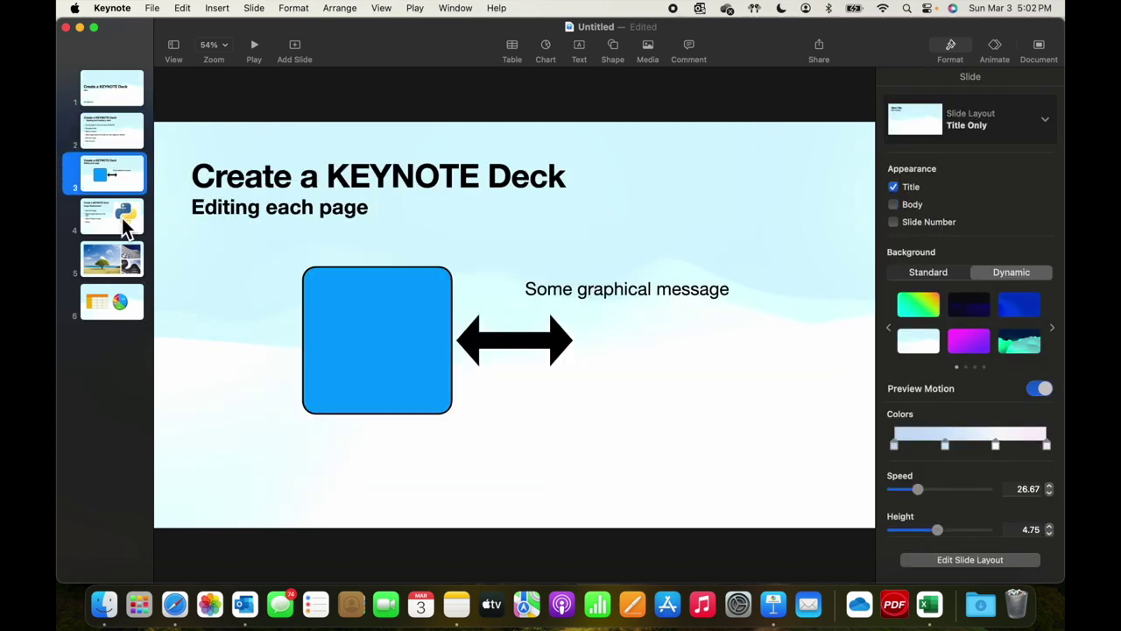
left_click(121, 226)
left_click(111, 271)
left_click(114, 307)
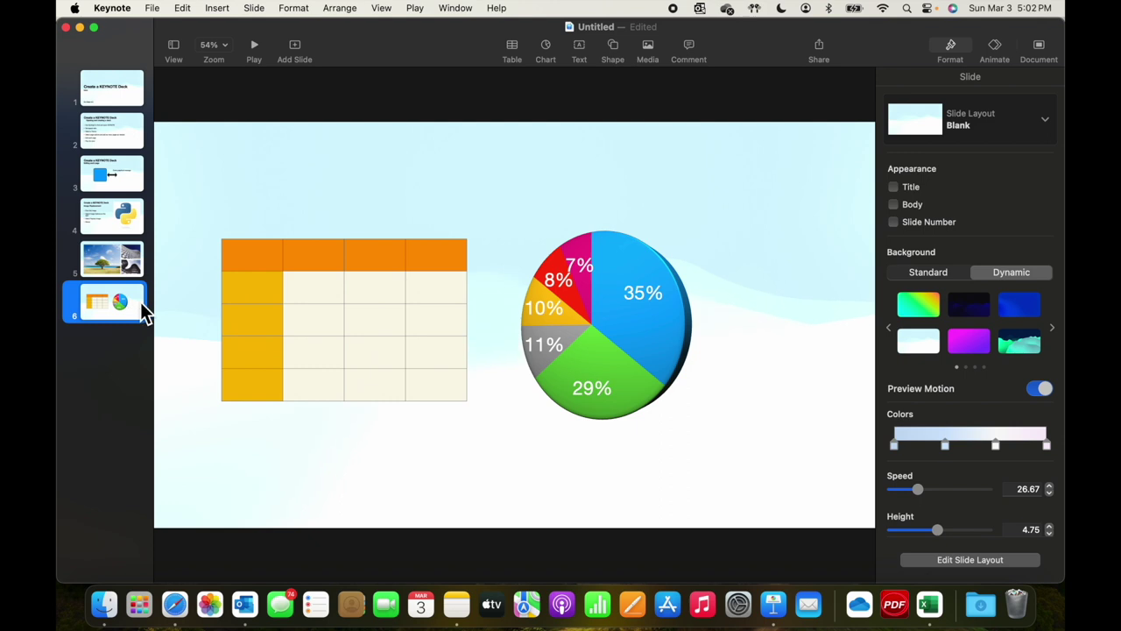
left_click(123, 99)
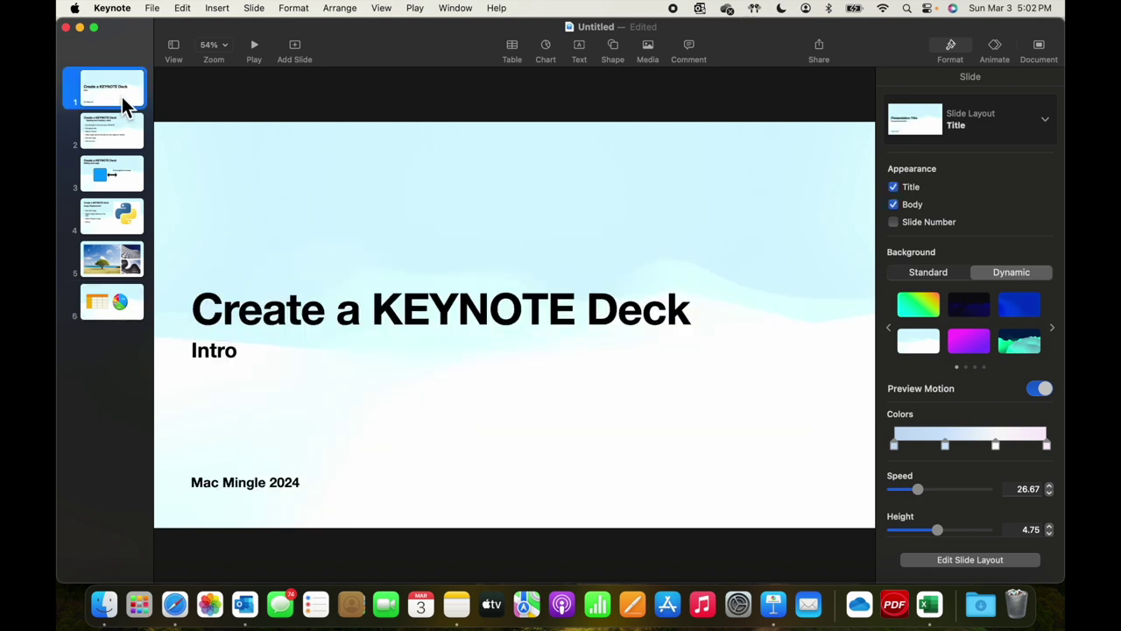
left_click(130, 144)
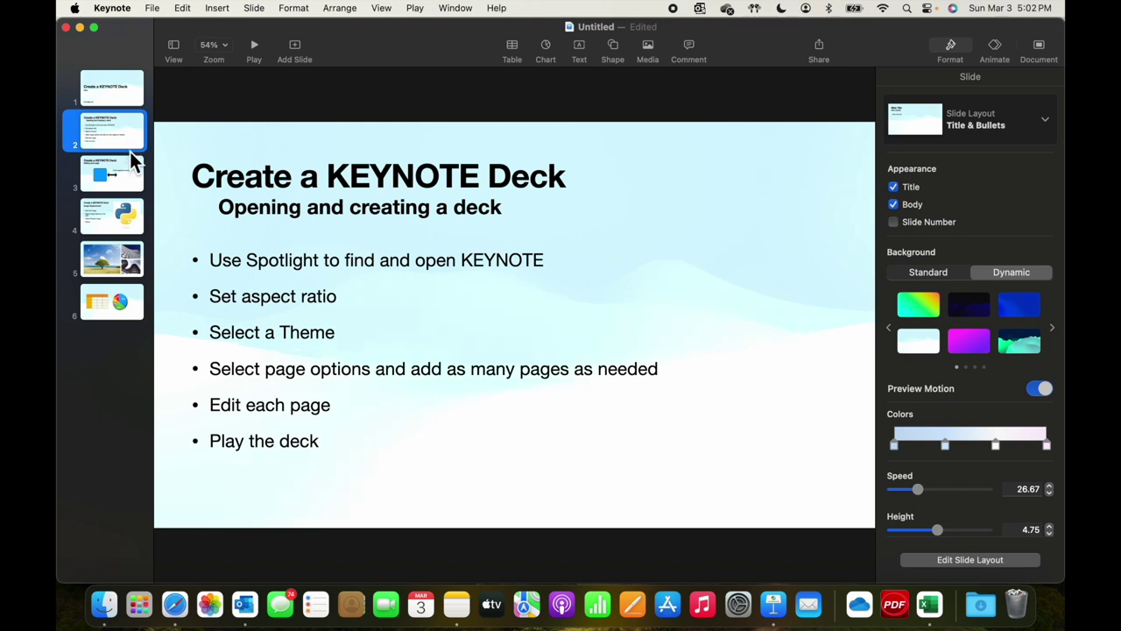
left_click(128, 185)
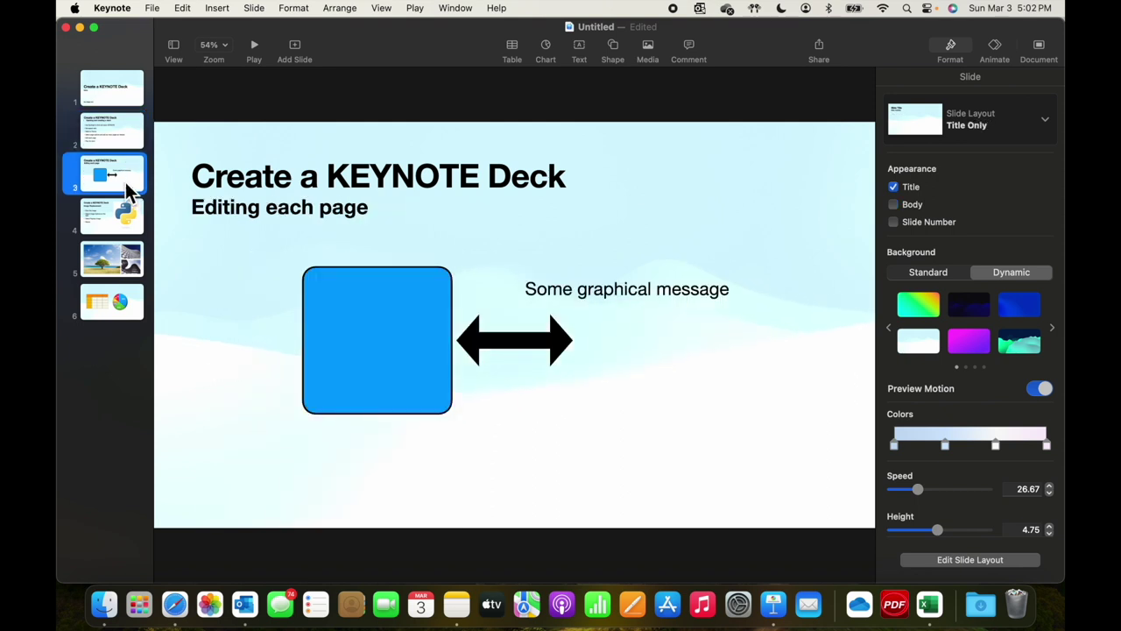
left_click(123, 222)
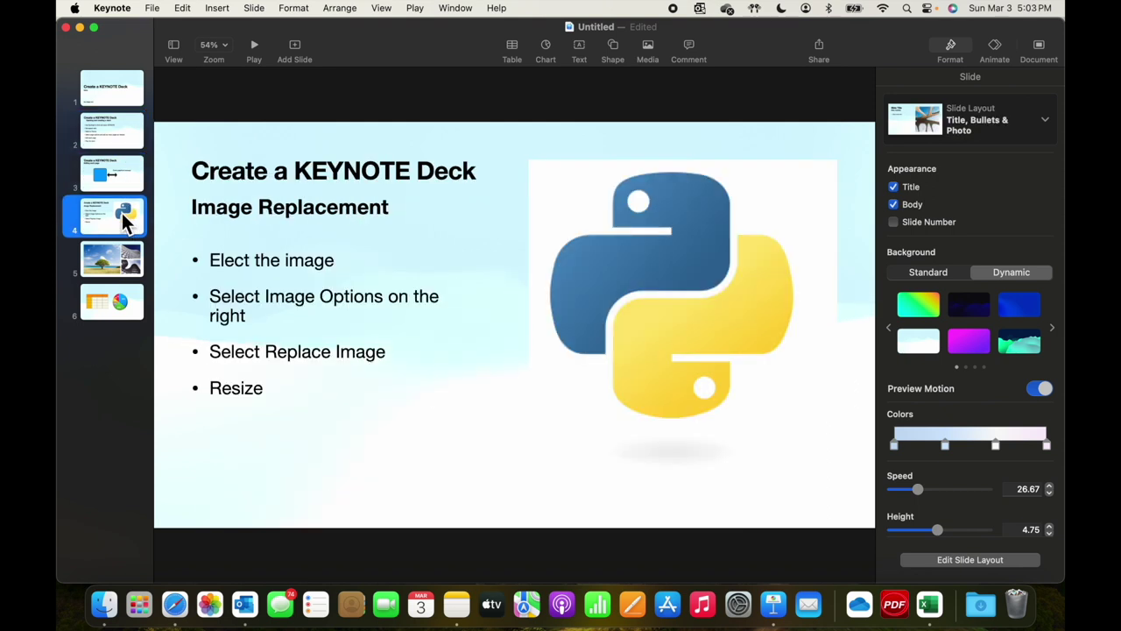
left_click(125, 256)
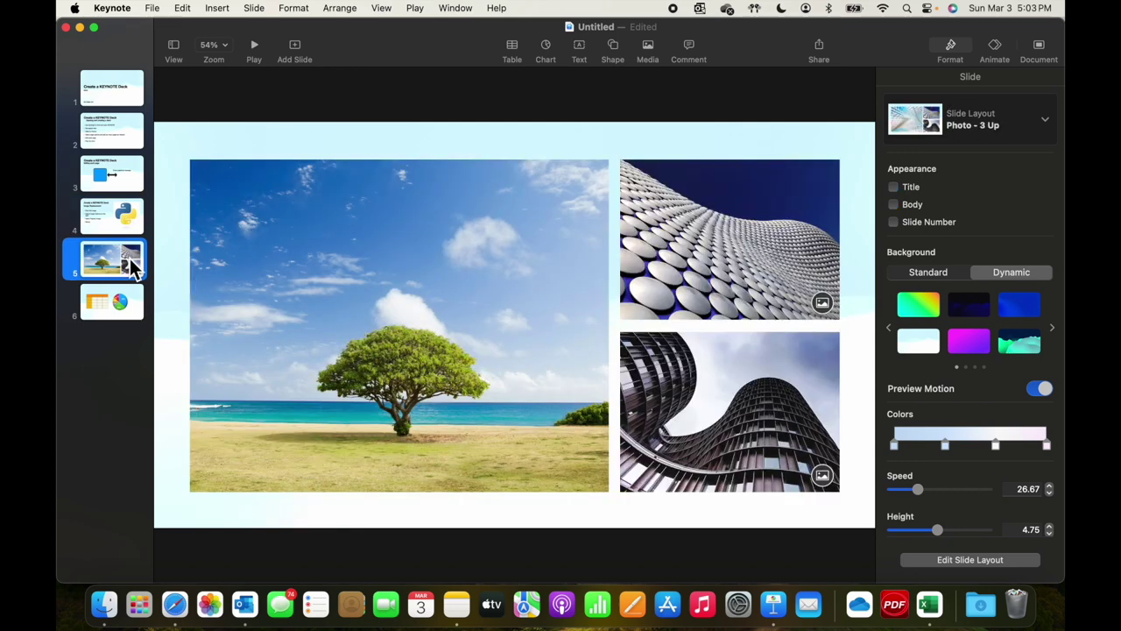
left_click(136, 316)
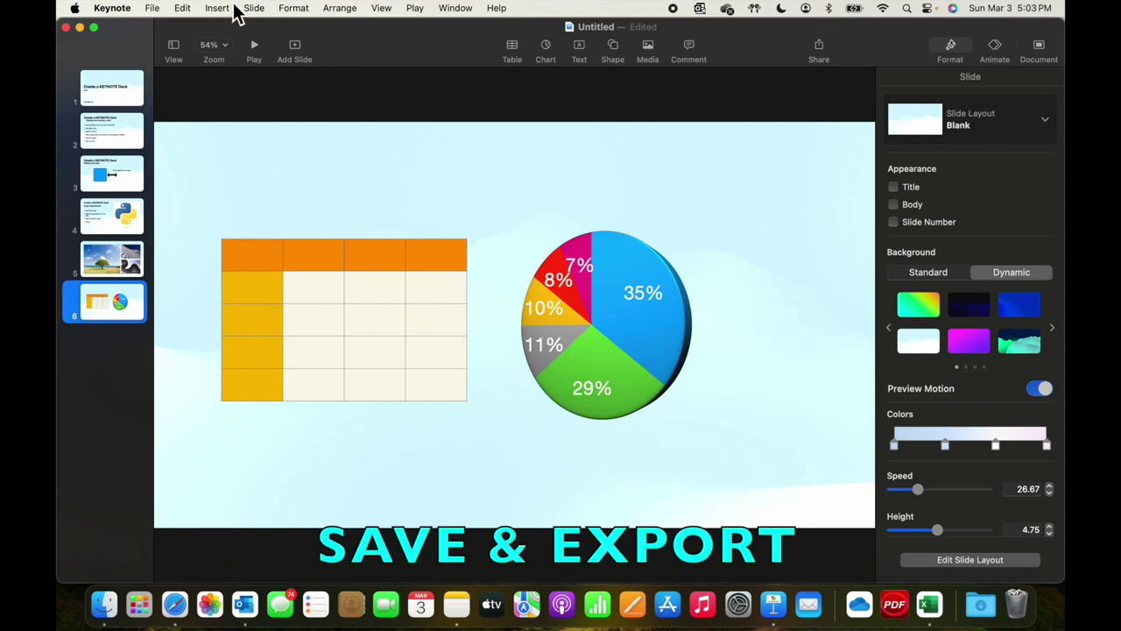
Step: Return to title slide 1 and view the File > Export To formats, leaving the deck unexported
left_click(112, 89)
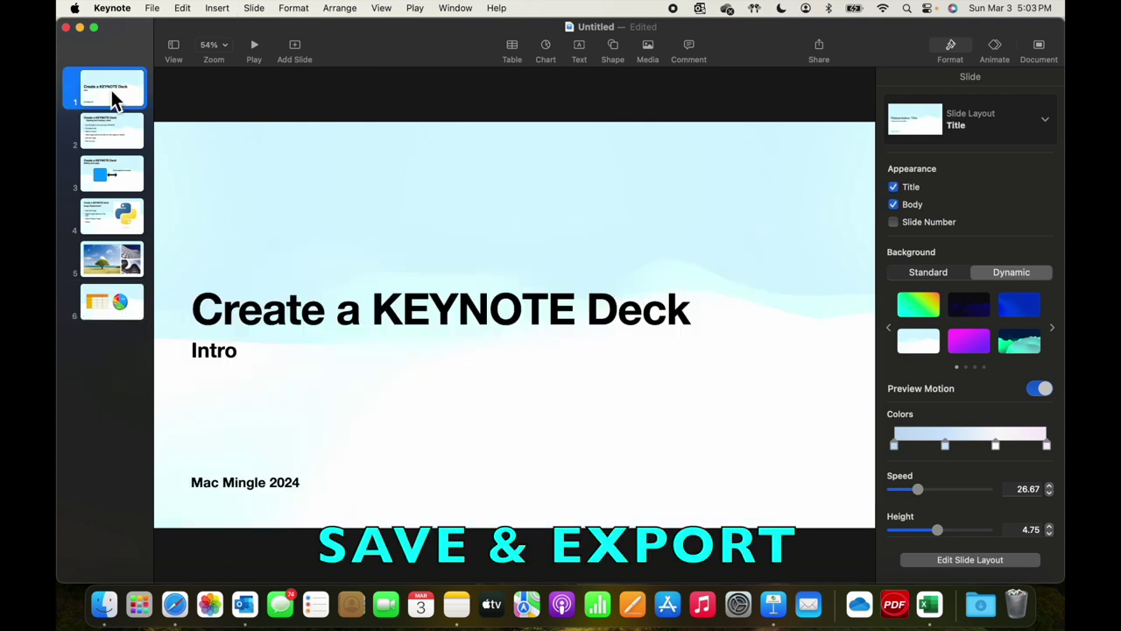
left_click(156, 8)
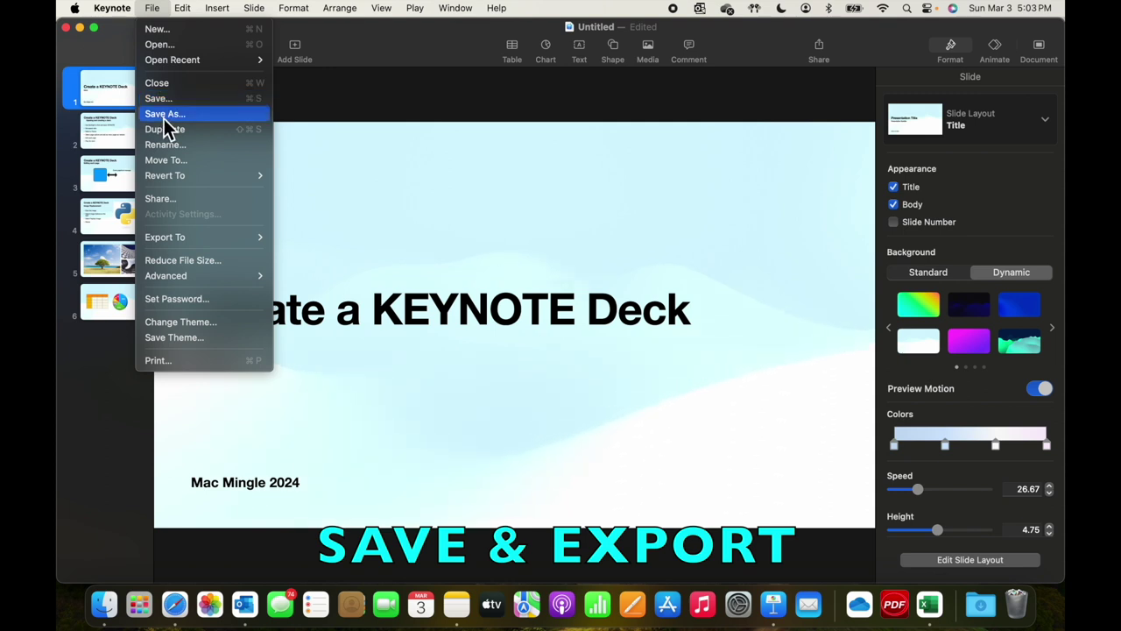
mouse_move(168, 237)
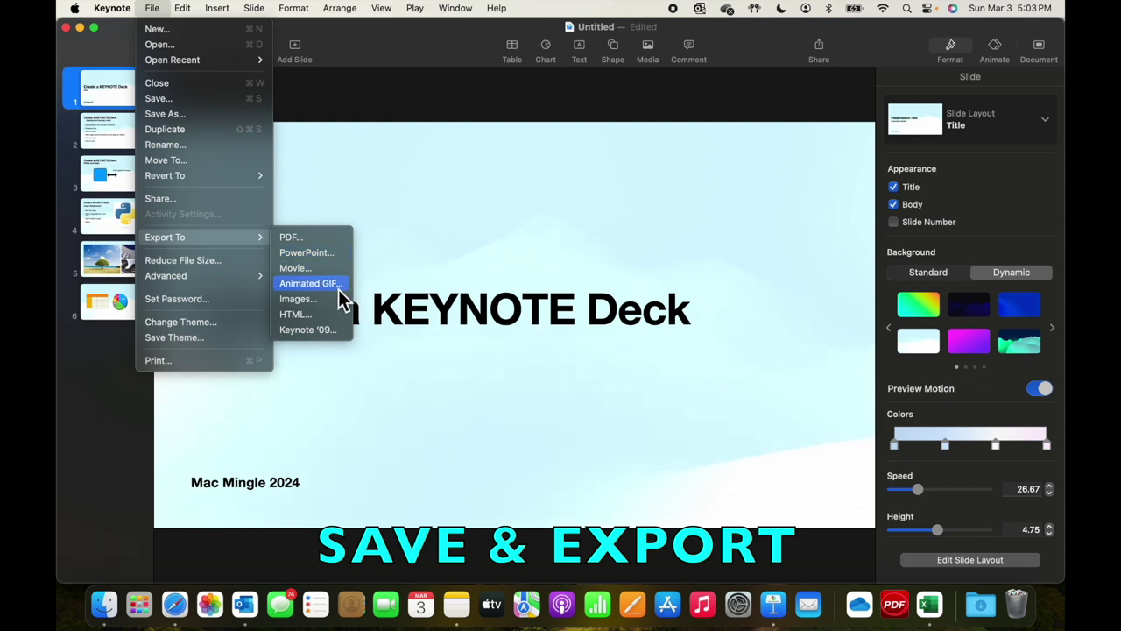
left_click(538, 197)
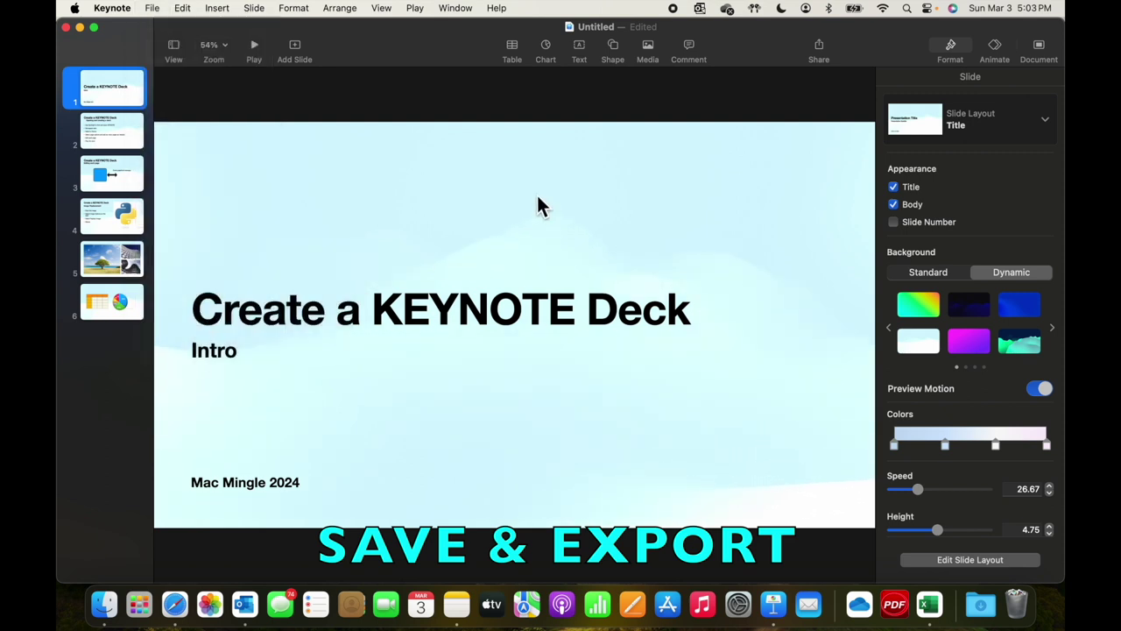
Step: Start the slideshow, advance to slide 2, and close the presenter display window
left_click(259, 49)
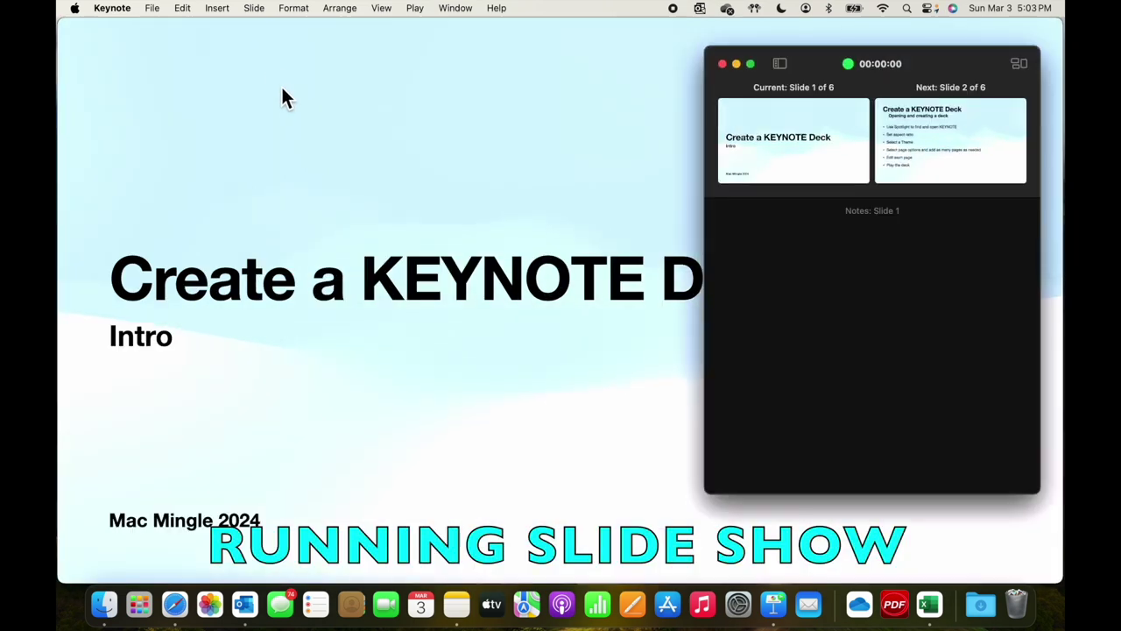
mouse_move(759, 228)
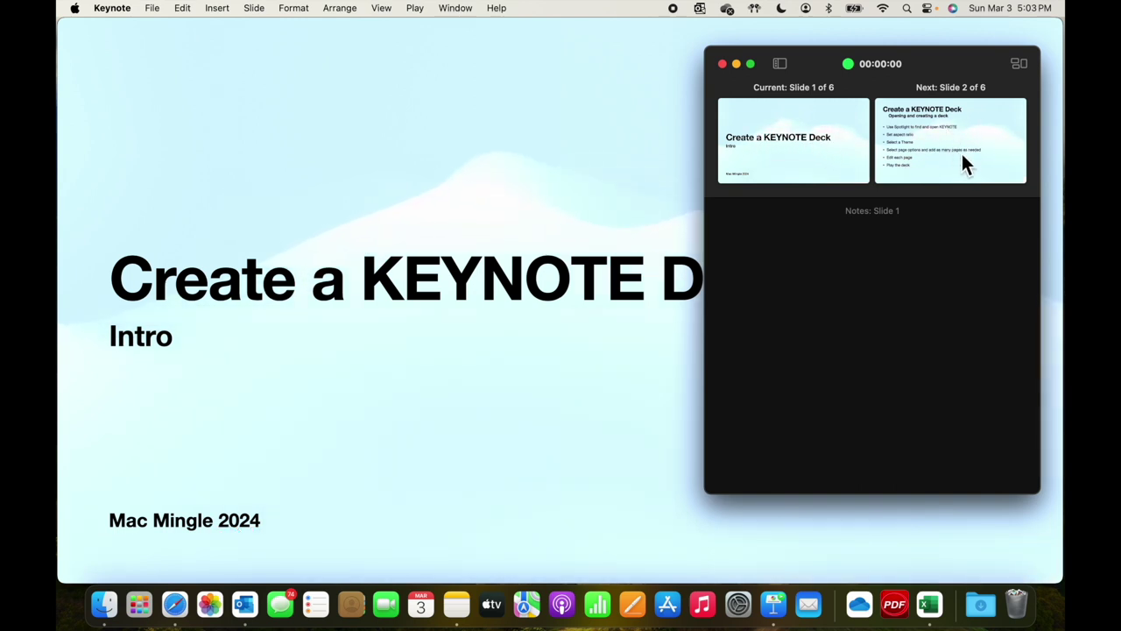
left_click(929, 520)
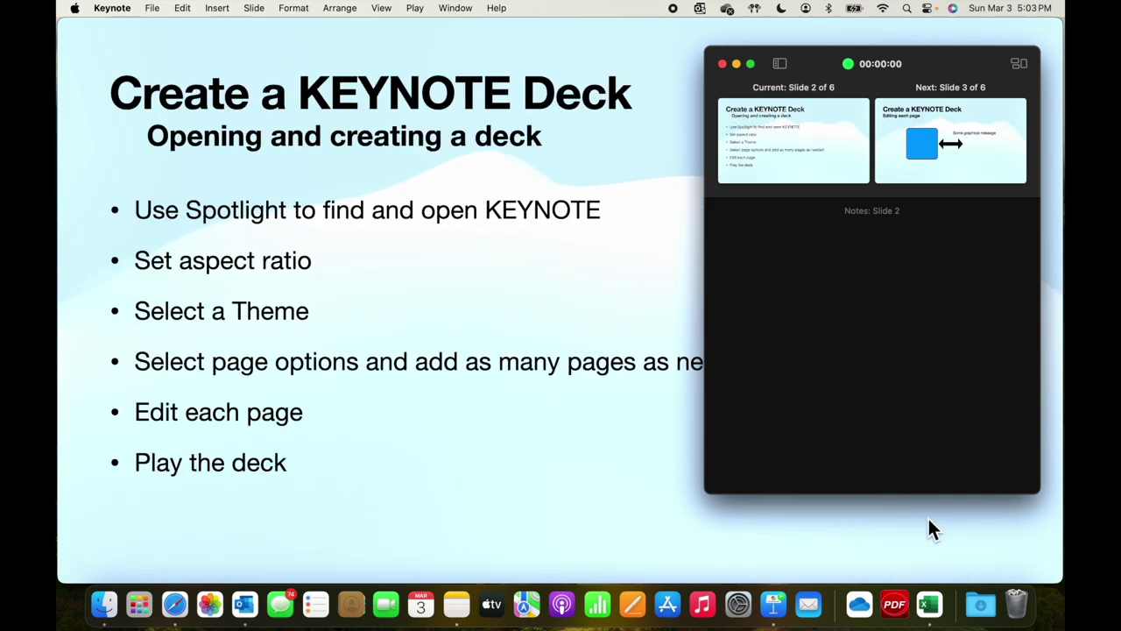
left_click(722, 64)
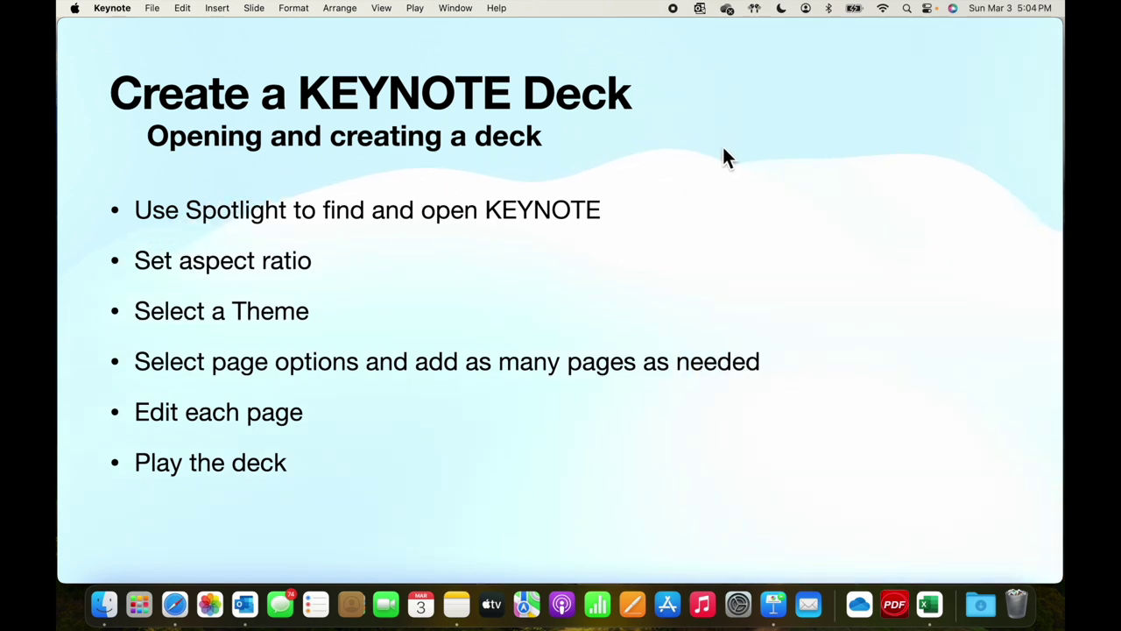
Step: Advance through the Editing each page, Image Replacement and photo collage slides, then exit the slideshow
key("Right")
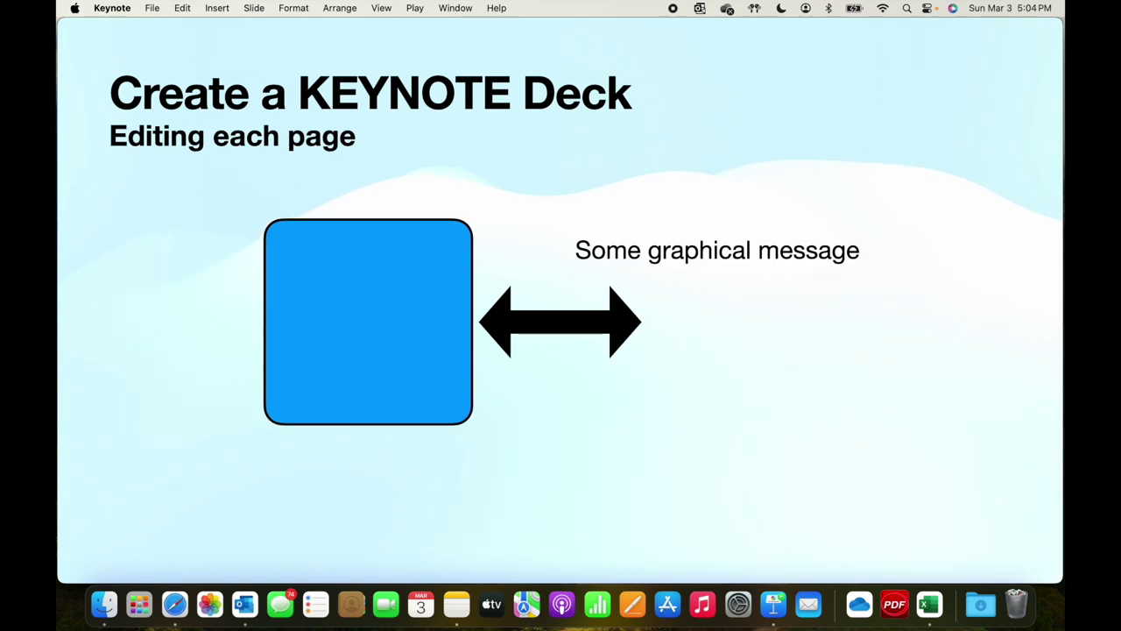
key("Right")
key("Right")
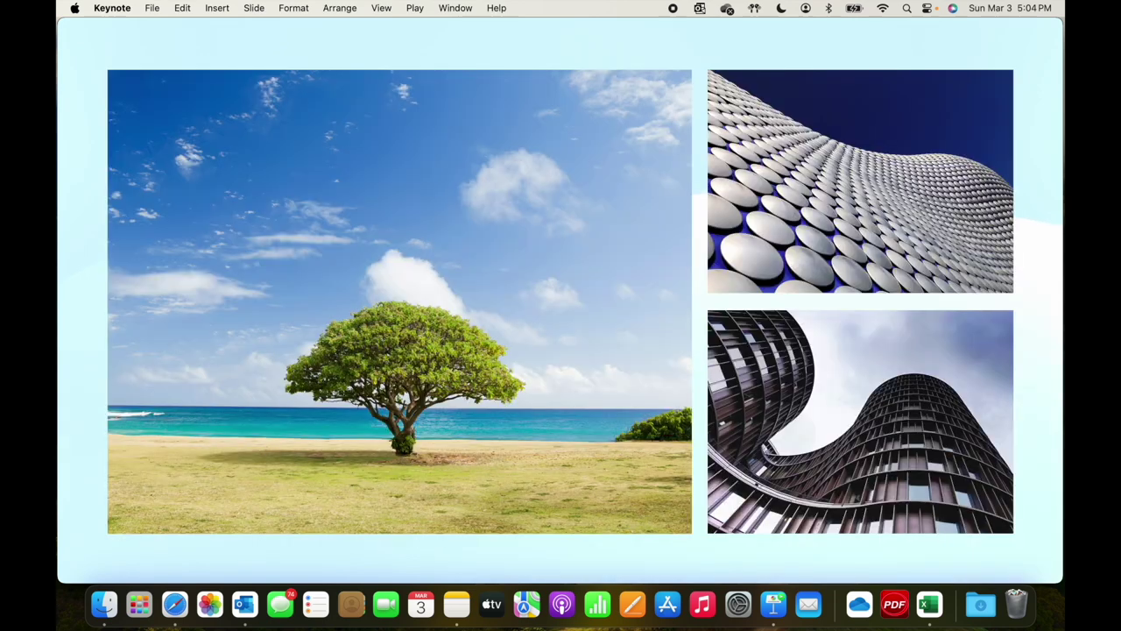
key("Right")
key("Escape")
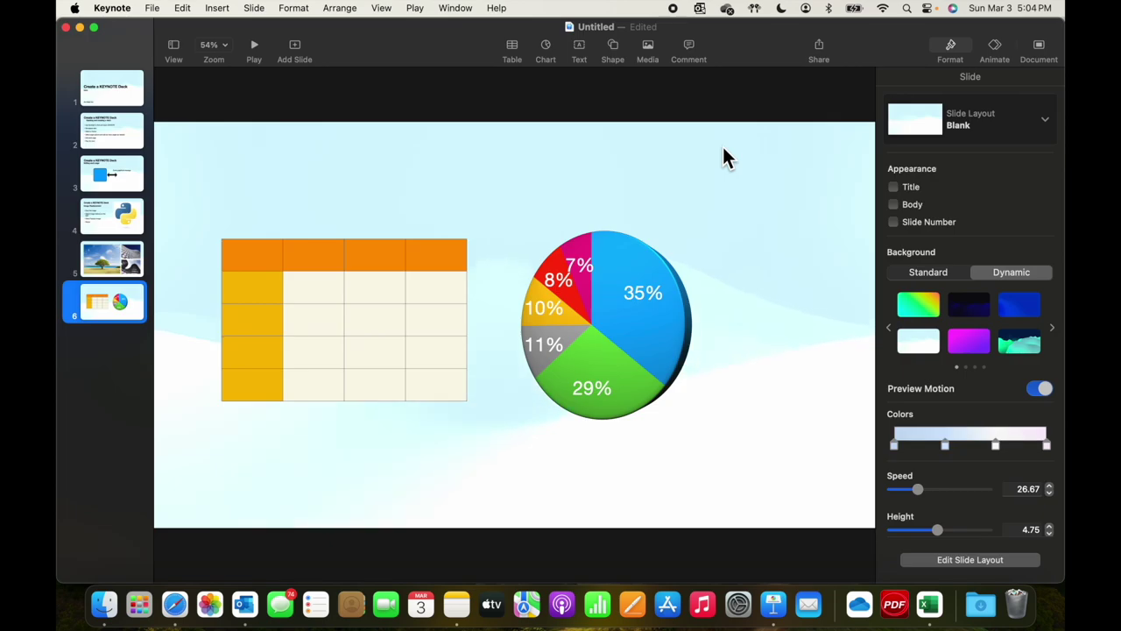